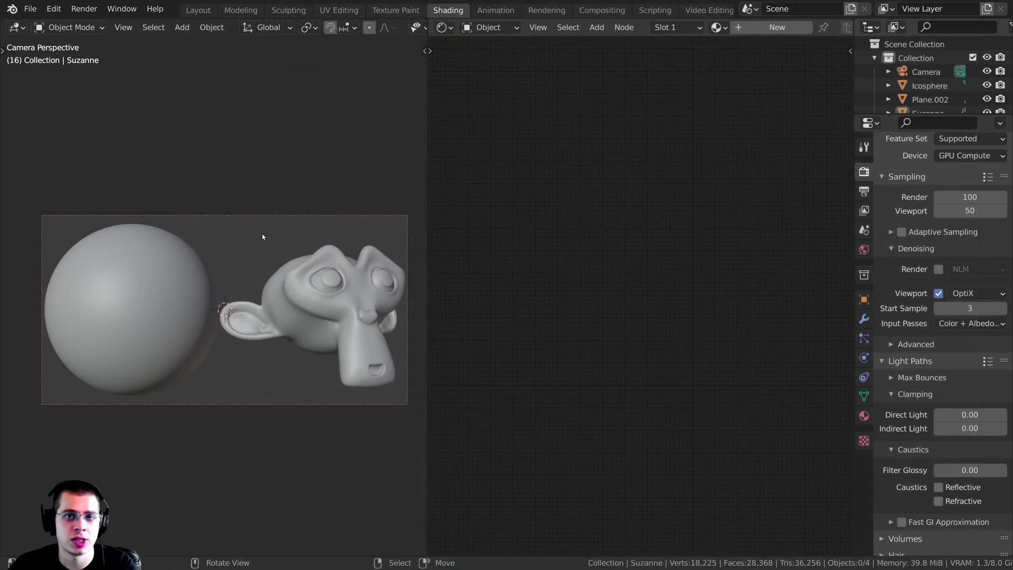
Add a trial ico sphere at the scene origin, check its creation settings, and delete it.
scroll(165, 165, "down", 1)
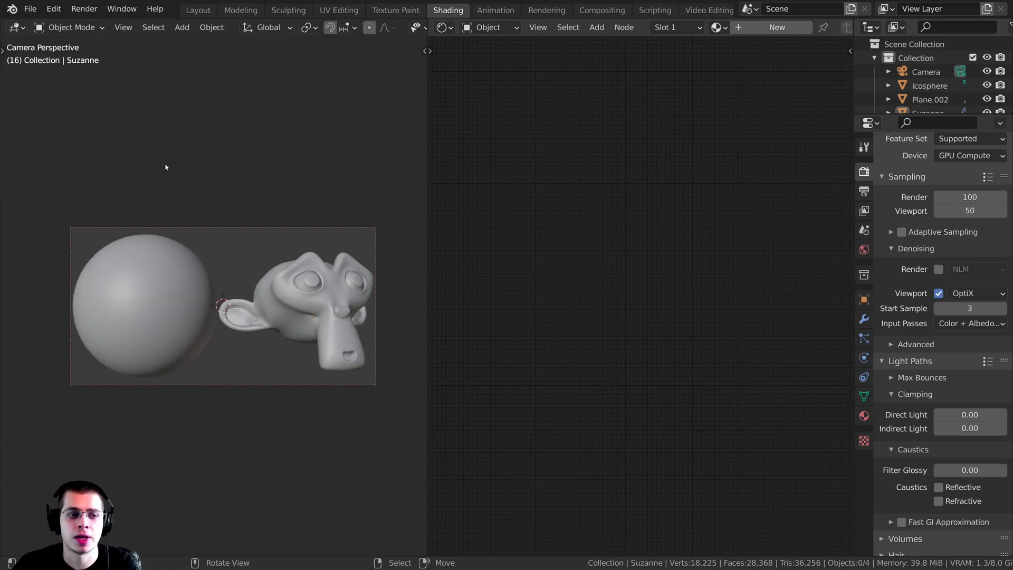
middle_click_drag(165, 165, 236, 256)
key("shift+a")
mouse_move(205, 231)
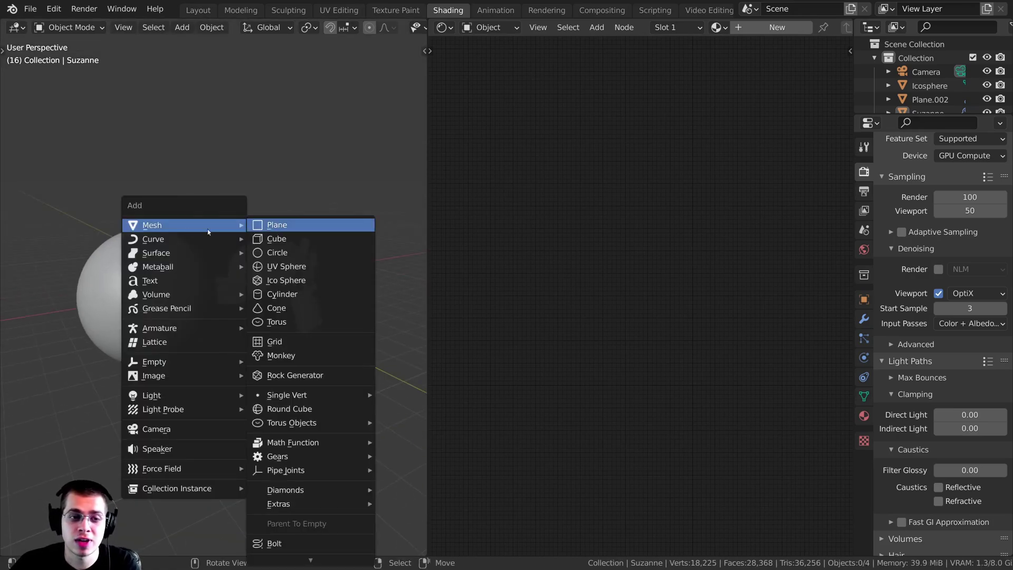
left_click(280, 278)
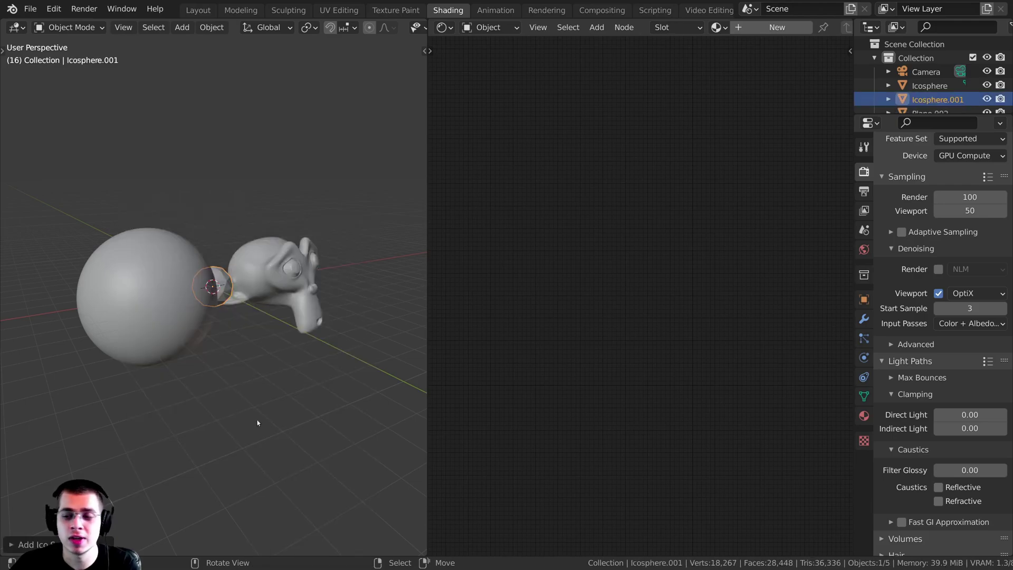
left_click(32, 544)
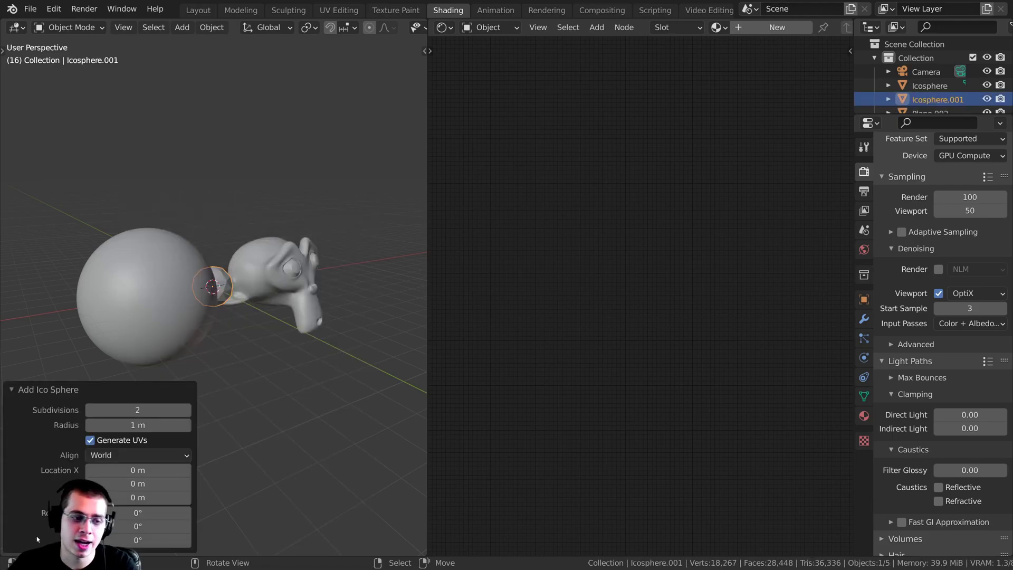
left_click(46, 390)
key("x")
Select the existing large sphere and examine it and the monkey head up close, briefly entering and leaving Edit Mode.
left_click(194, 310)
right_click(182, 272)
scroll(153, 212, "up", 4)
key("Tab")
key("Tab")
mouse_move(296, 232)
middle_mouse_down()
mouse_move(240, 247)
mouse_move(298, 213)
middle_mouse_up()
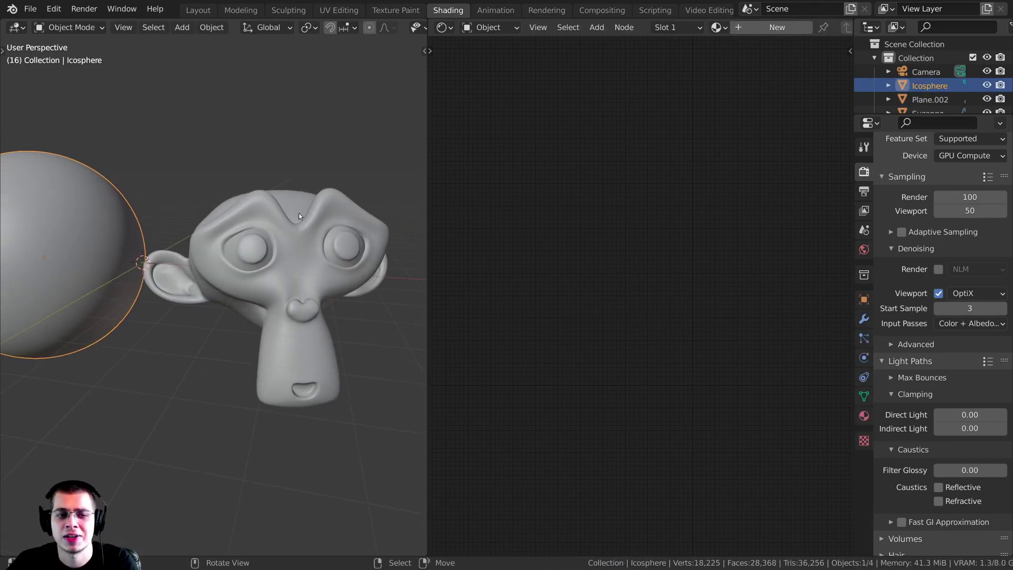
Select the existing monkey head, look at it from above, and view it through the camera.
key("shift+a")
mouse_move(265, 197)
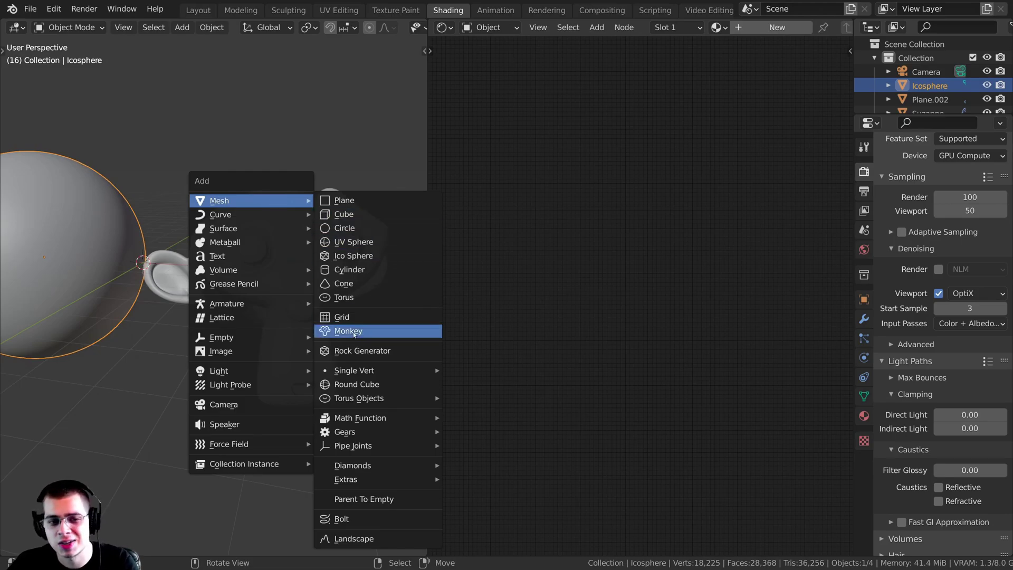
key("Escape")
left_click(285, 214)
middle_click_drag(286, 220, 293, 215)
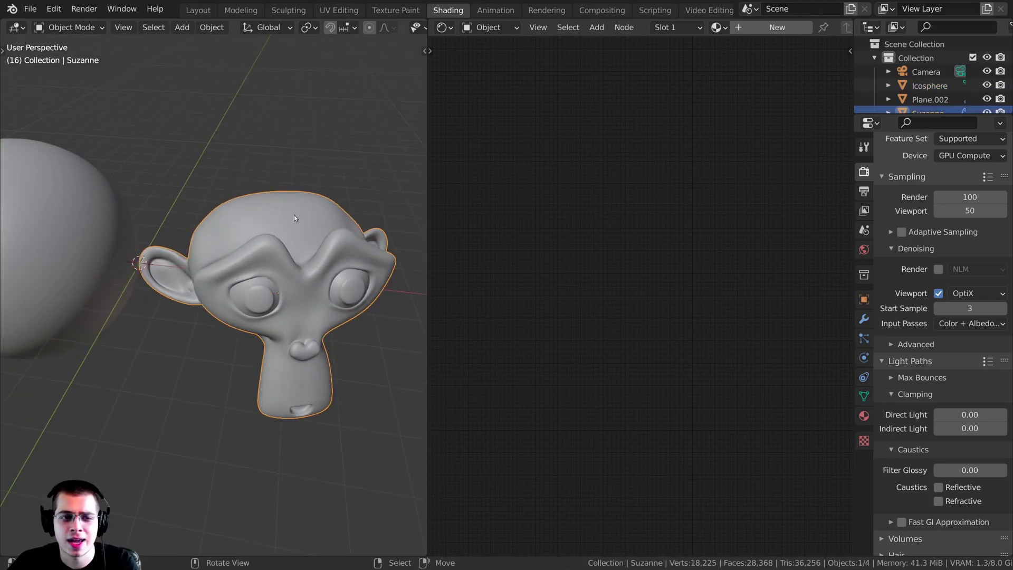
key("KP_0")
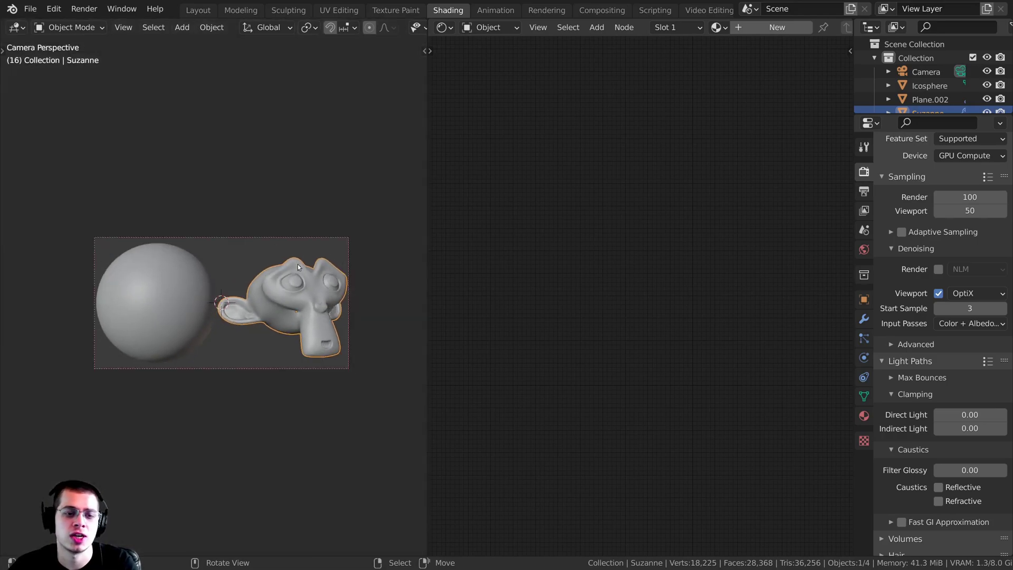
Leave the camera view and select the large round light plane to examine its Emission material nodes.
key("KP_0")
left_click(327, 192)
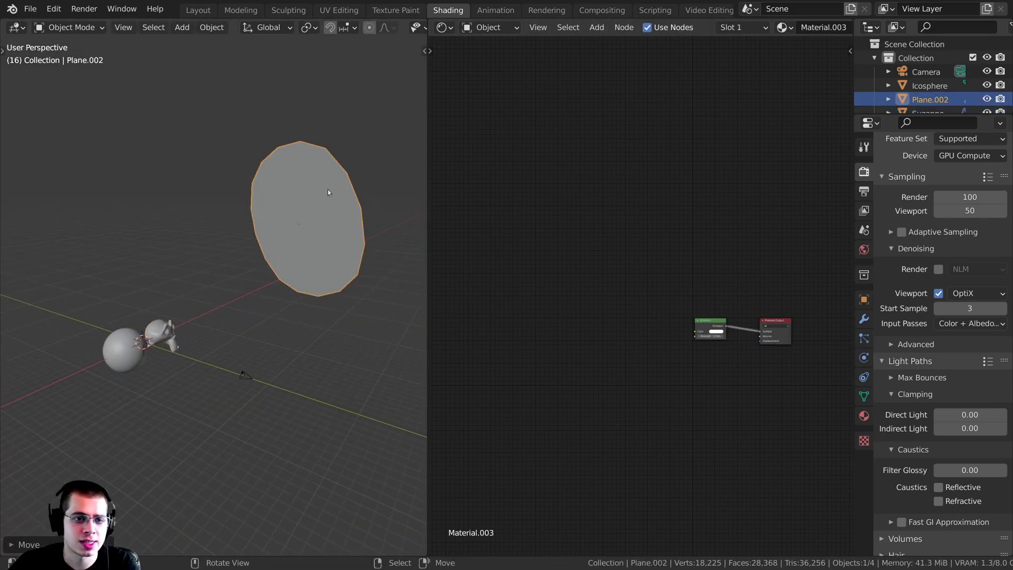
scroll(749, 327, "up", 6)
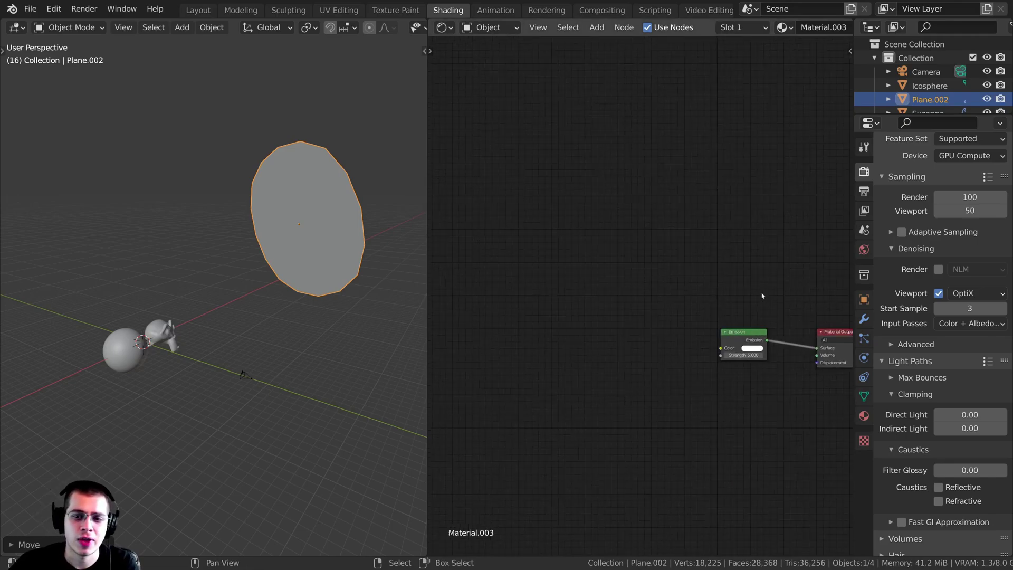
Switch the 3D viewport to rendered shading and view the scene through the camera.
key("z")
left_click(176, 120)
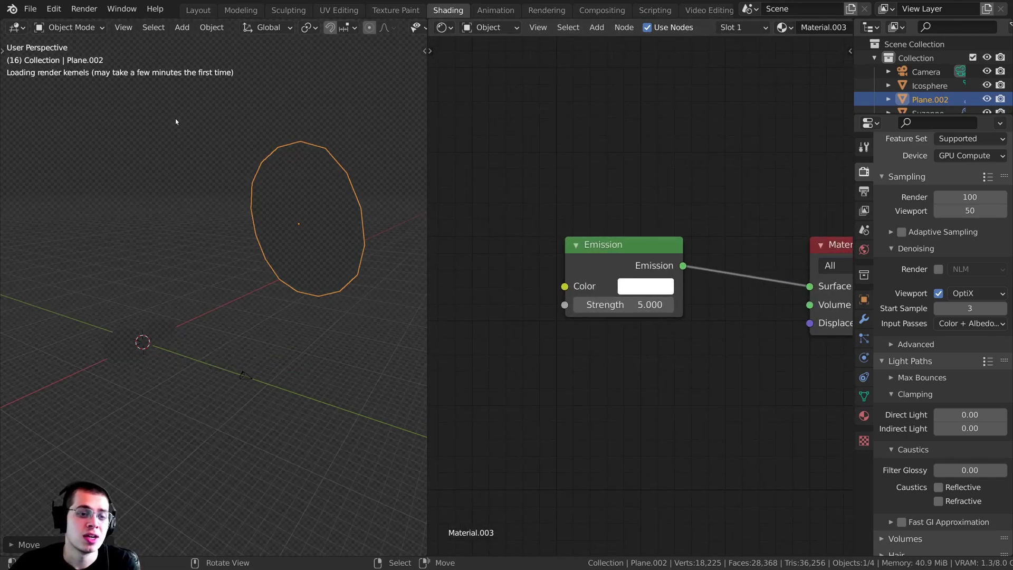
key("KP_0")
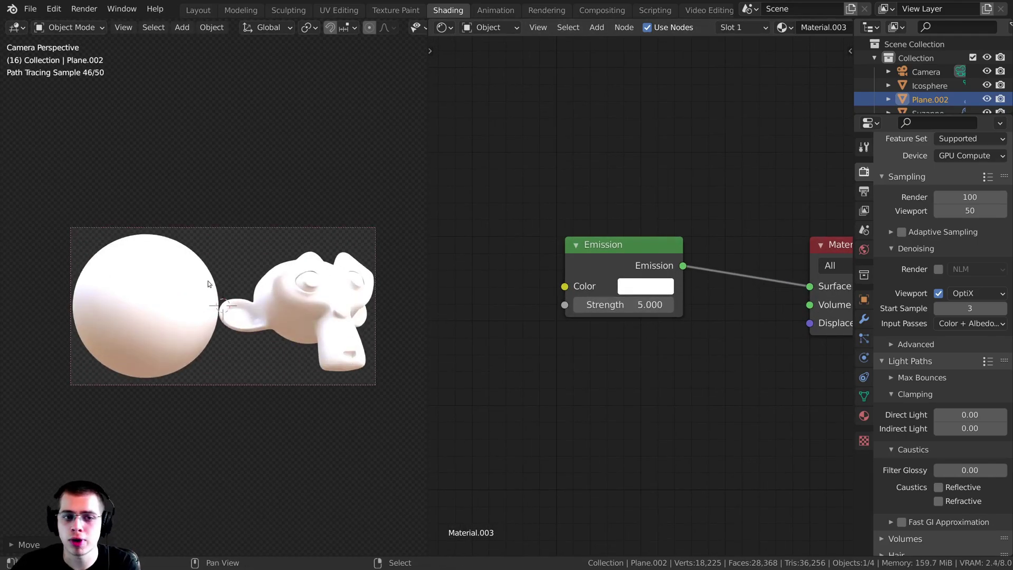
middle_click_drag(209, 285, 202, 283, "shift")
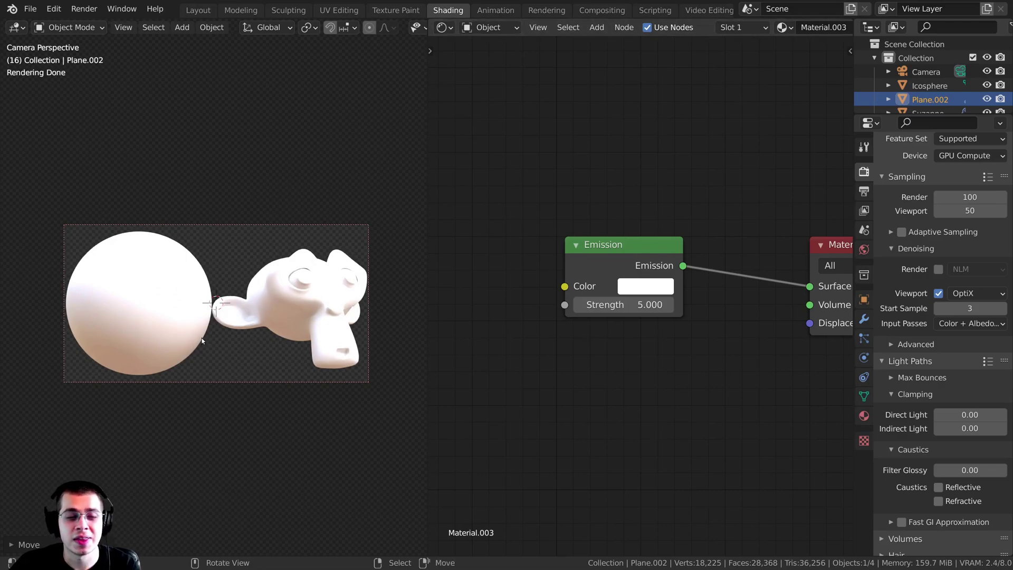
Show the World properties and widen the properties area to examine the HDR background image settings.
left_click(864, 249)
left_click_drag(853, 253, 735, 257)
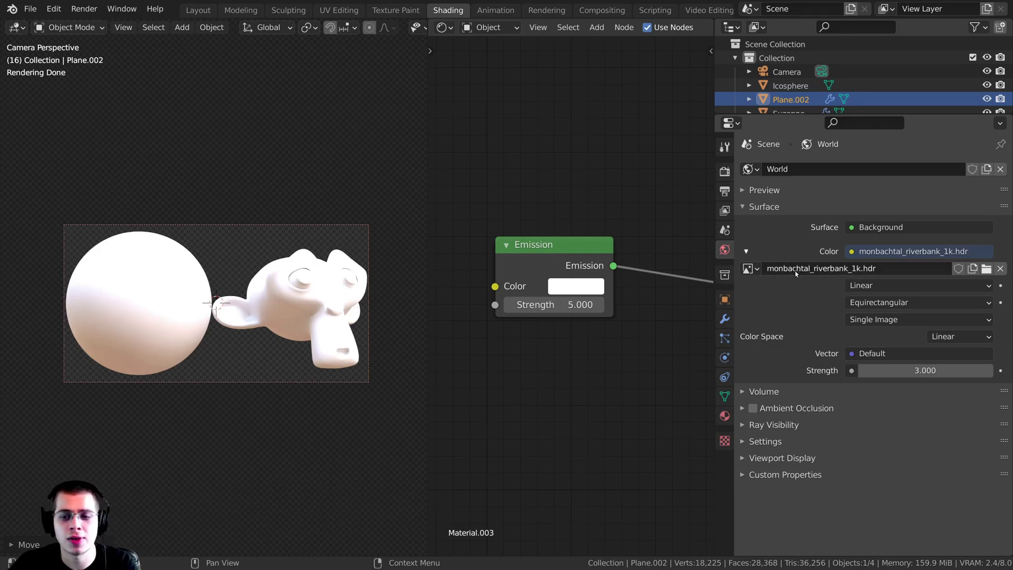
left_click(846, 270)
left_click_drag(851, 269, 876, 269)
left_click(815, 335)
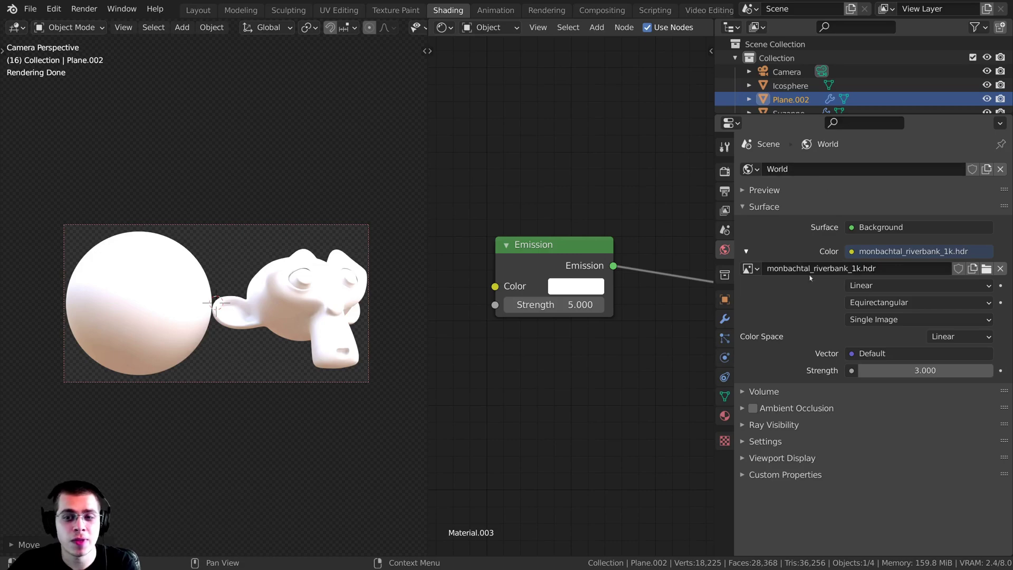
Use an Environment Texture for the world's background color with a strength of 3.
left_click(852, 252)
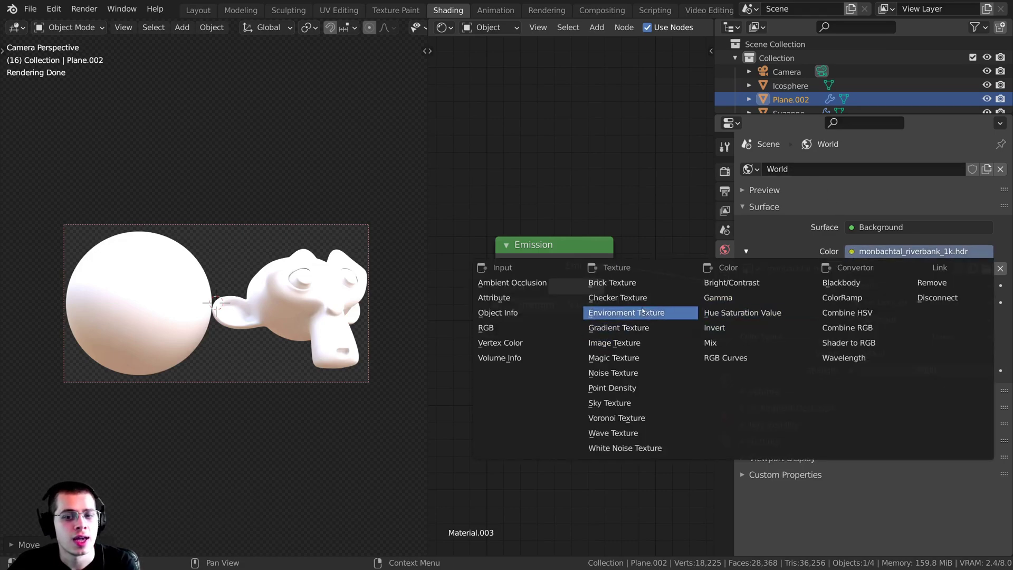
left_click(607, 315)
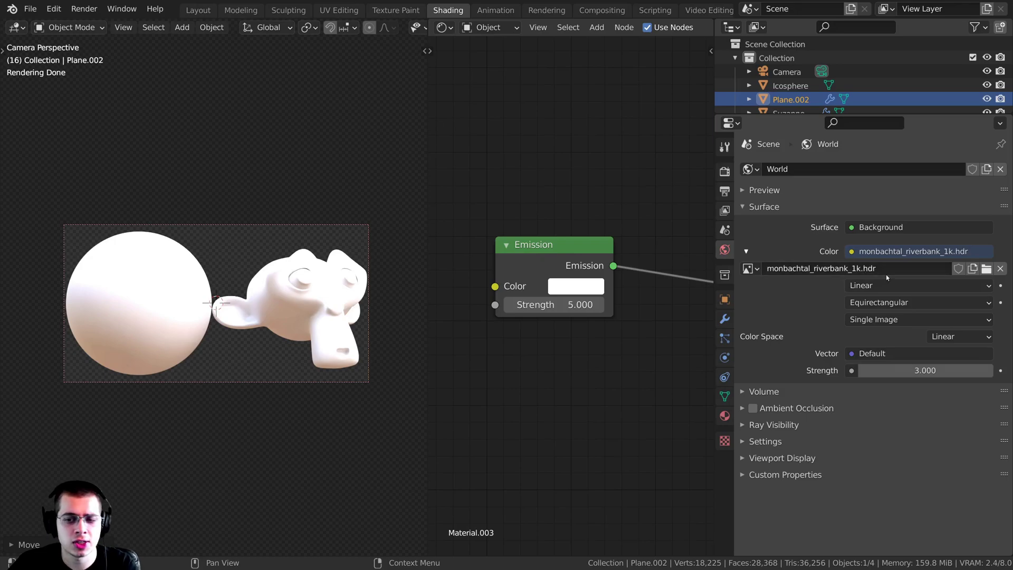
left_click(940, 371)
key("Return")
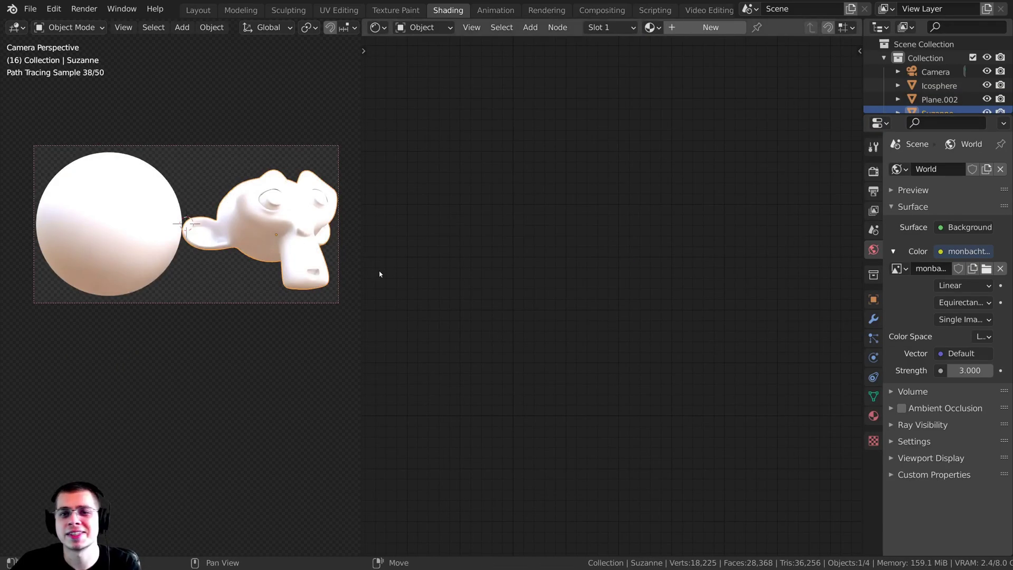
Create a new material for the monkey head and name it Copper.
left_click(711, 29)
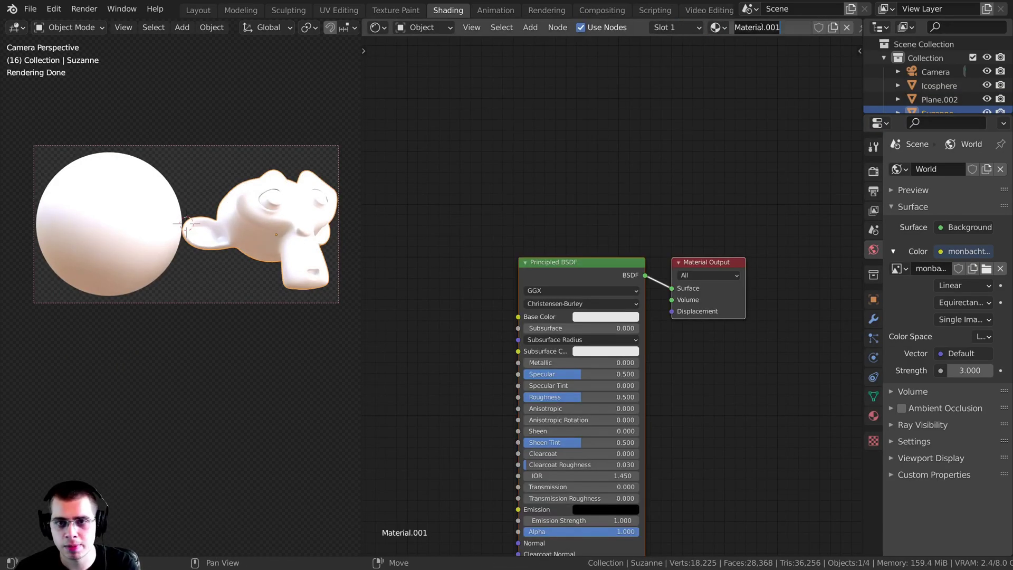
key("ctrl+a")
type("Copper")
key("Return")
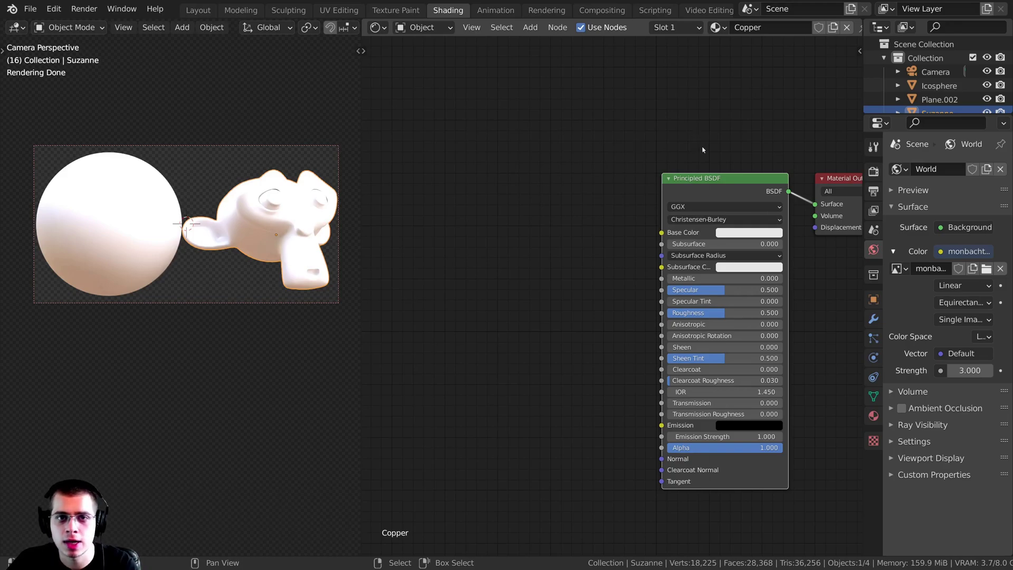
Search the add-on preferences for "node" and check that the Node Wrangler add-on is enabled.
left_click(56, 11)
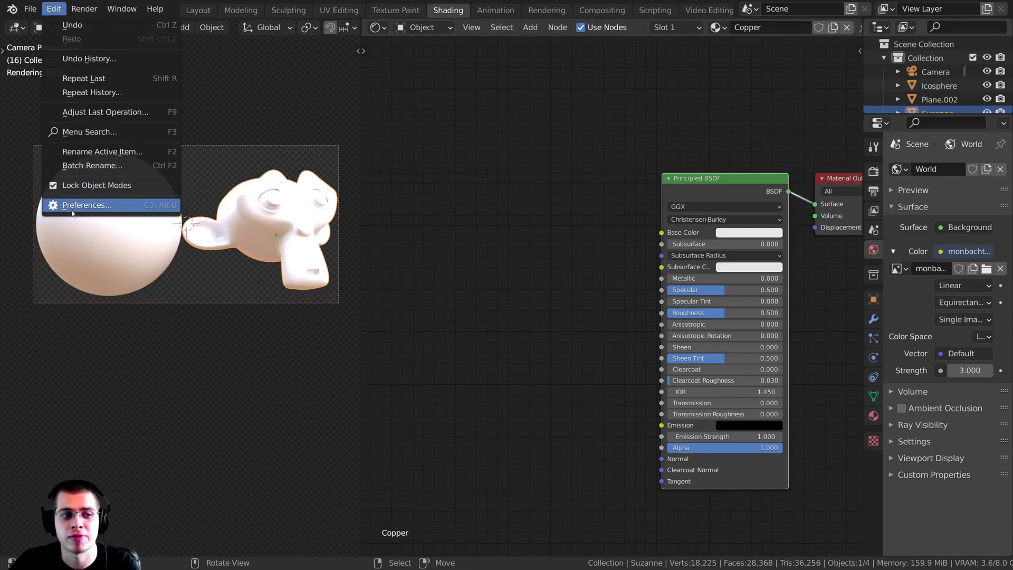
left_click(94, 206)
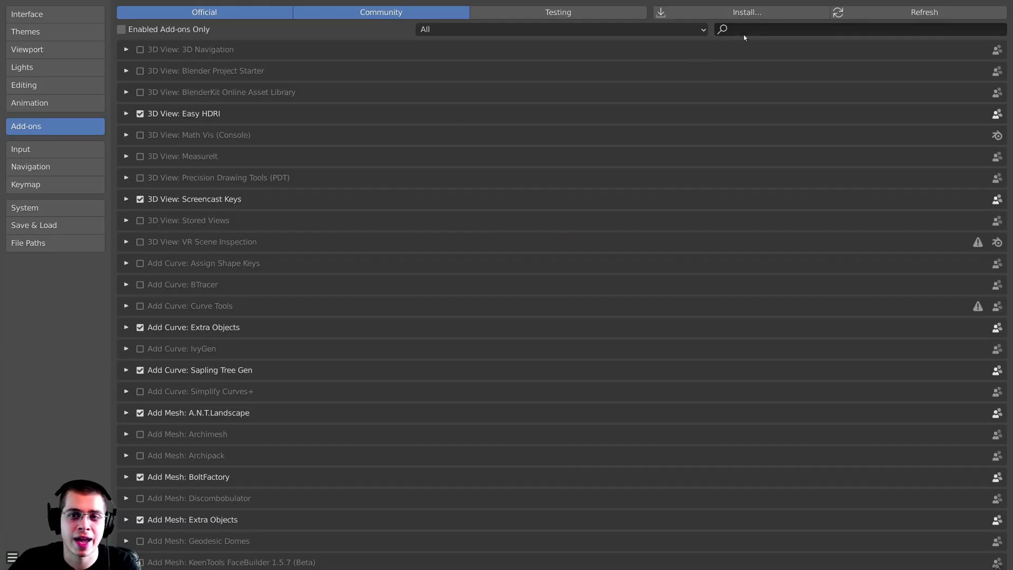
left_click(771, 29)
type("node")
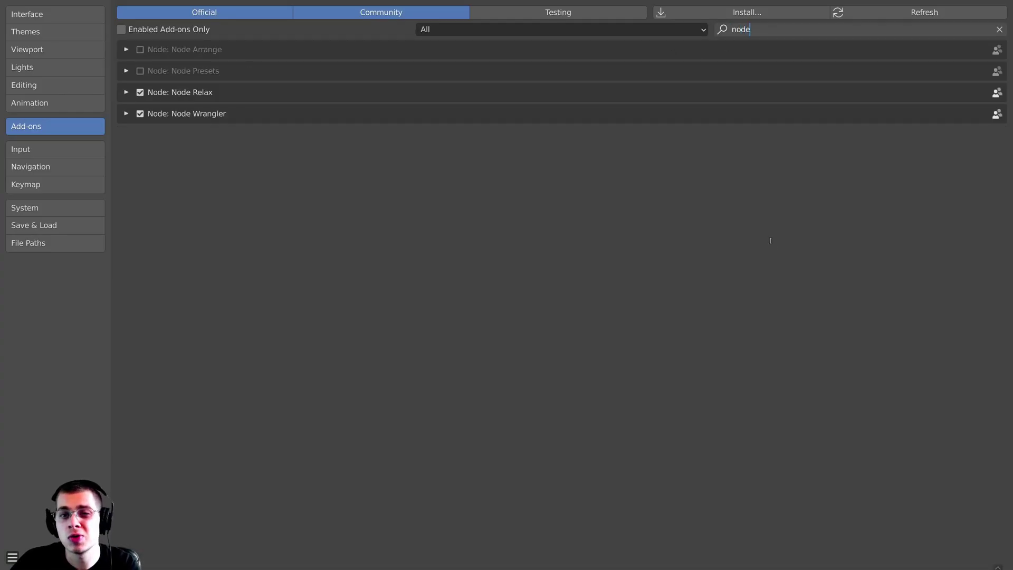
key("Return")
left_click(130, 112)
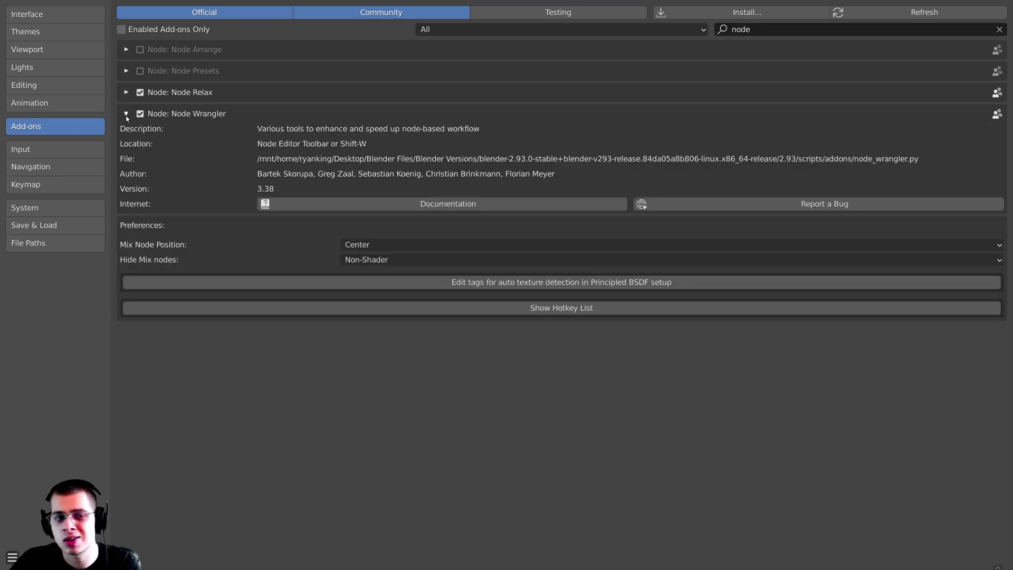
left_click(127, 116)
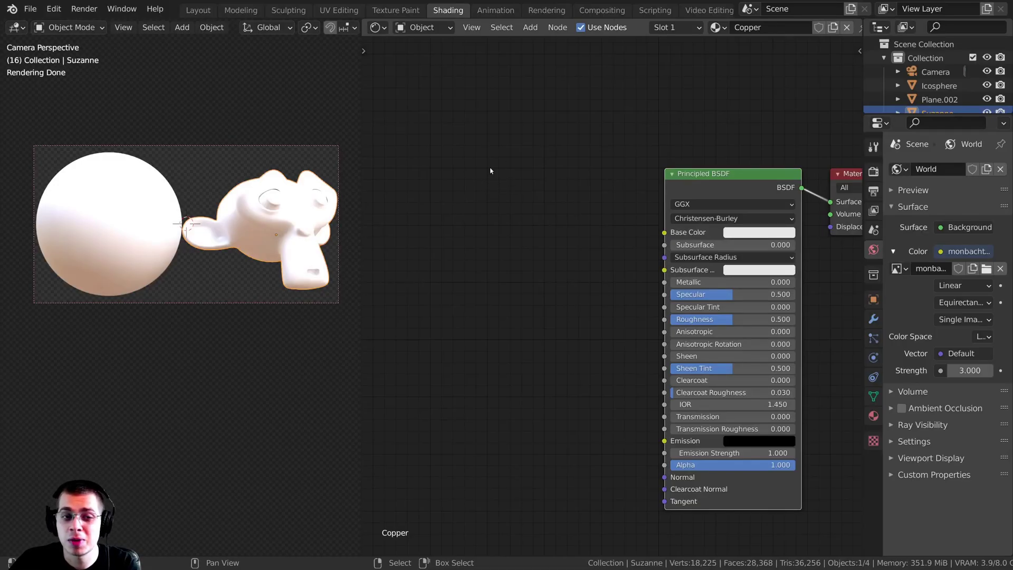
Add a Noise Texture node to the left of the Principled BSDF in the Copper material.
key("shift+a")
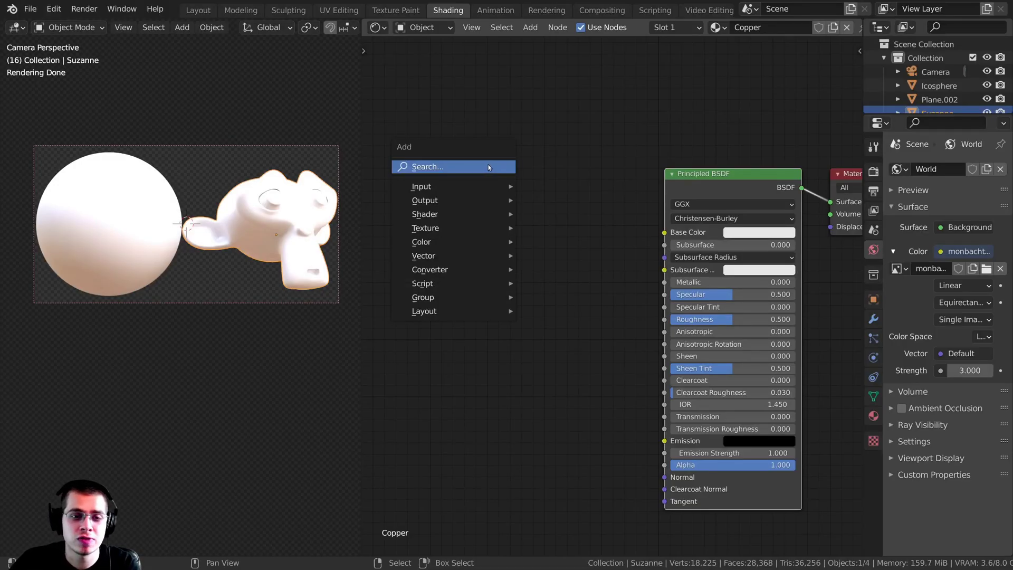
left_click(434, 167)
type("noi")
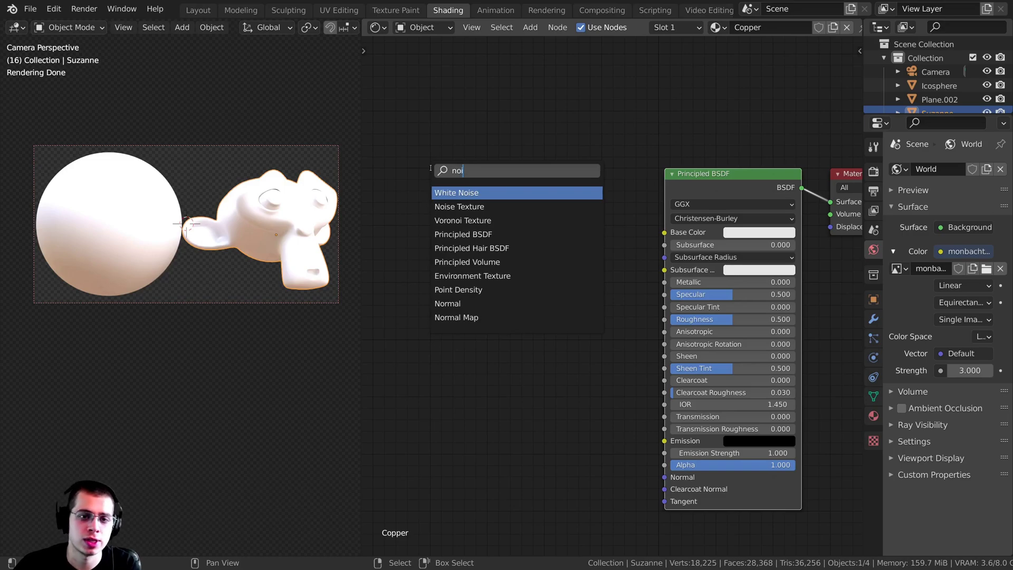
key("Down")
key("Return")
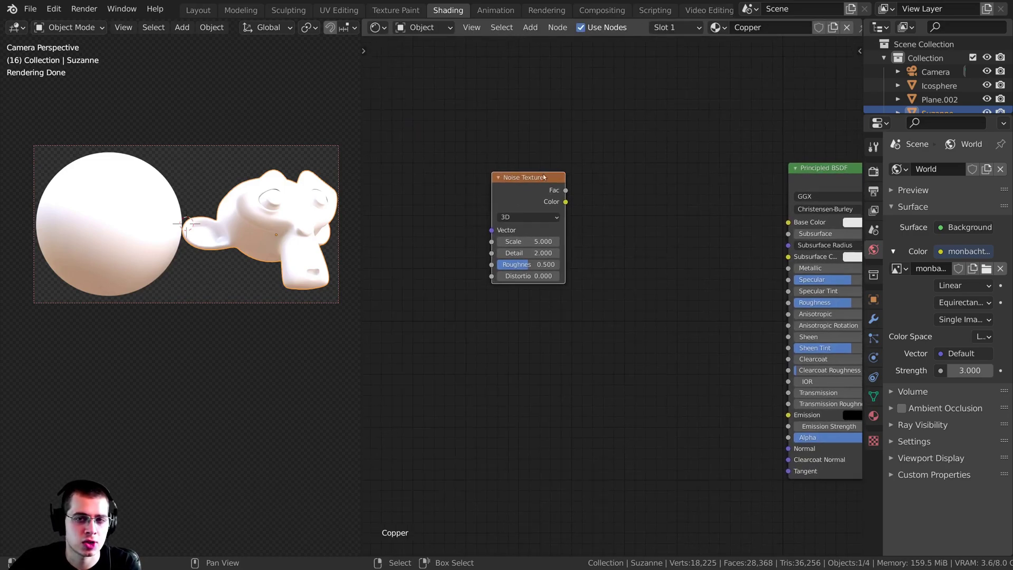
left_click(544, 177)
Add a Texture Coordinate node to the left of the Noise Texture node.
scroll(523, 143, "up", 1)
key("shift+a")
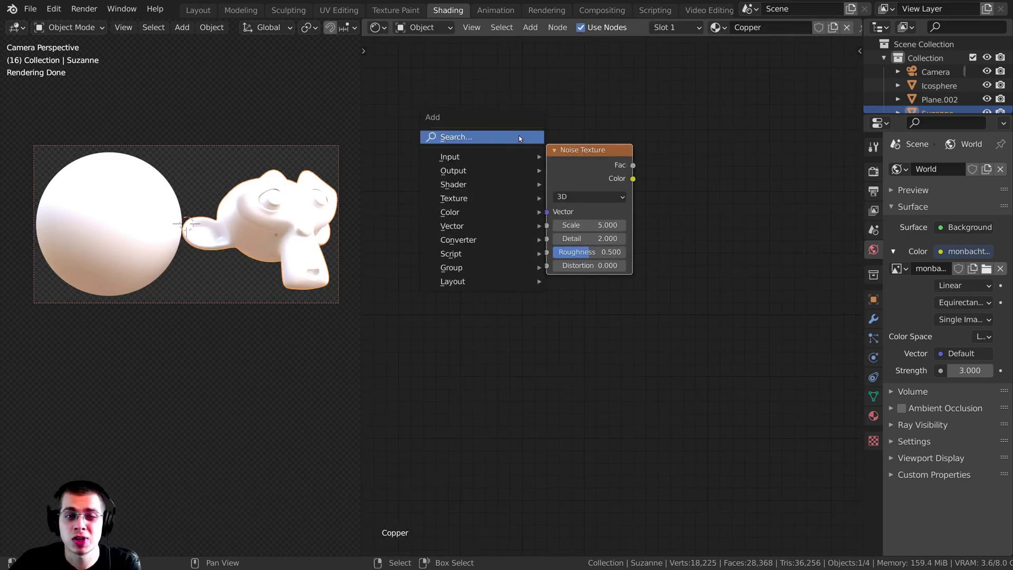
left_click(518, 136)
type("text")
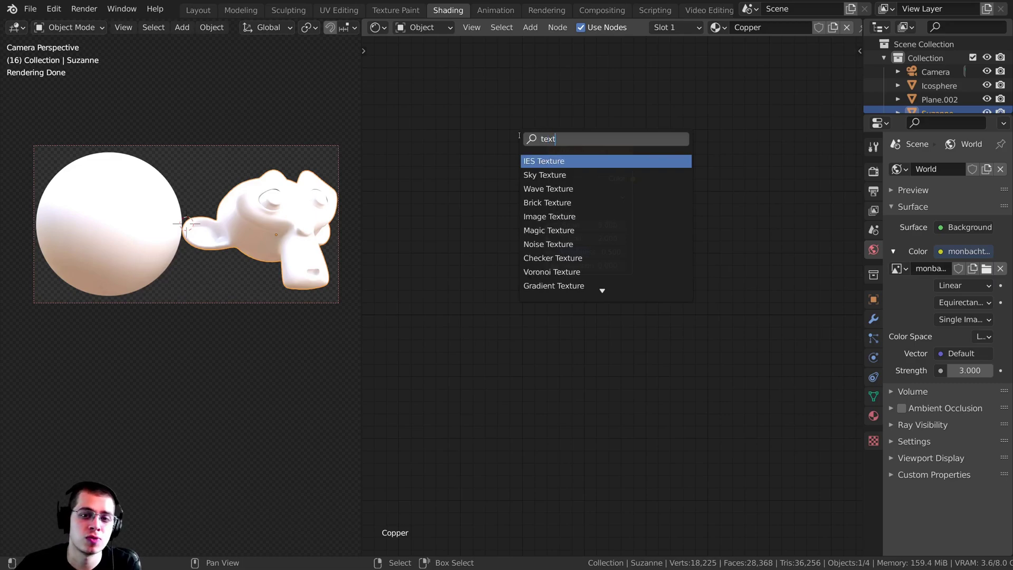
type("ure c")
key("Return")
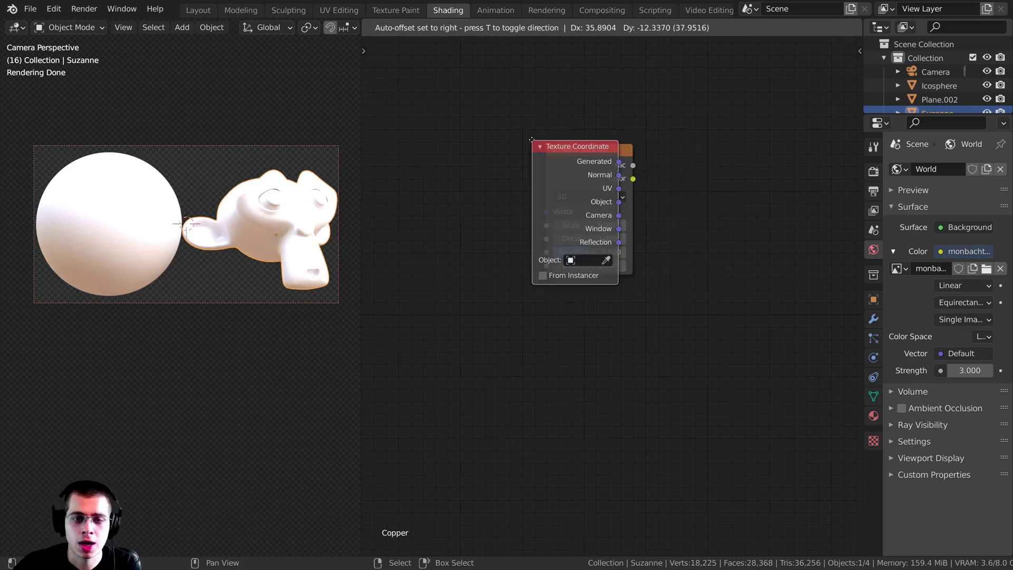
left_click(429, 142)
Place the Texture Coordinate node lower left of the Noise Texture and connect its Object output to the noise's Vector input.
left_click_drag(478, 153, 402, 264)
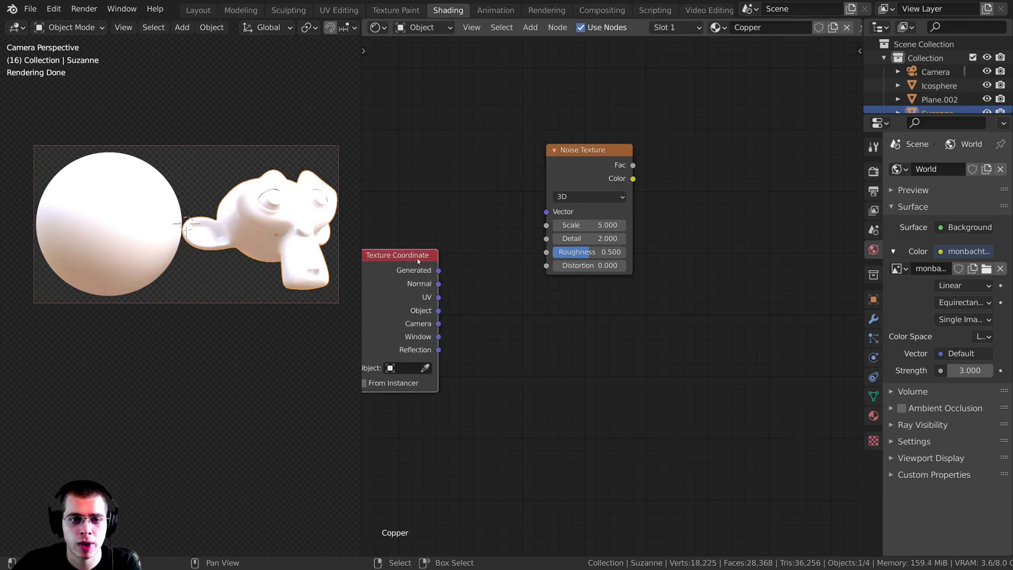
middle_click_drag(415, 262, 473, 243)
left_click_drag(473, 241, 483, 236)
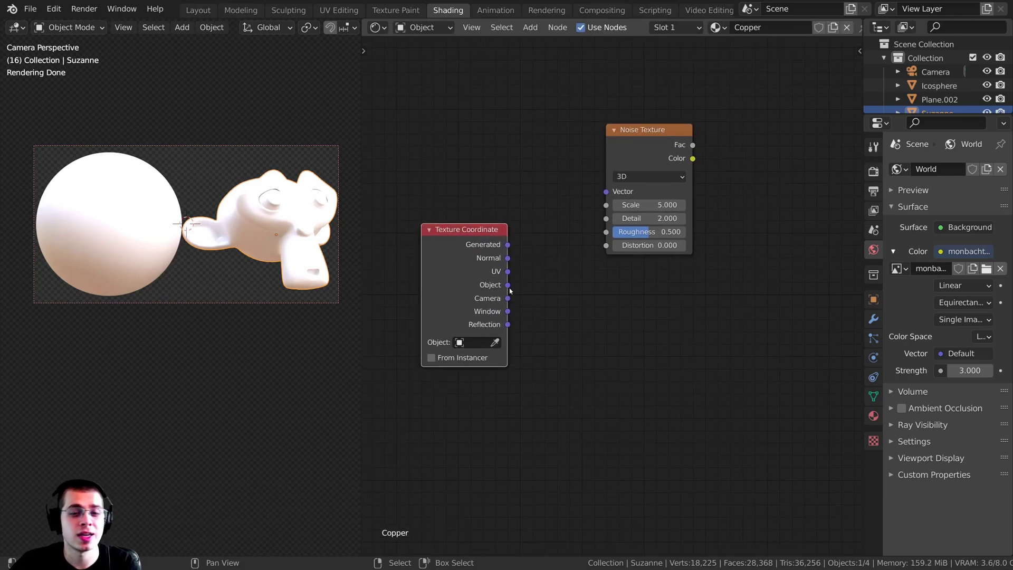
left_click_drag(507, 284, 608, 191)
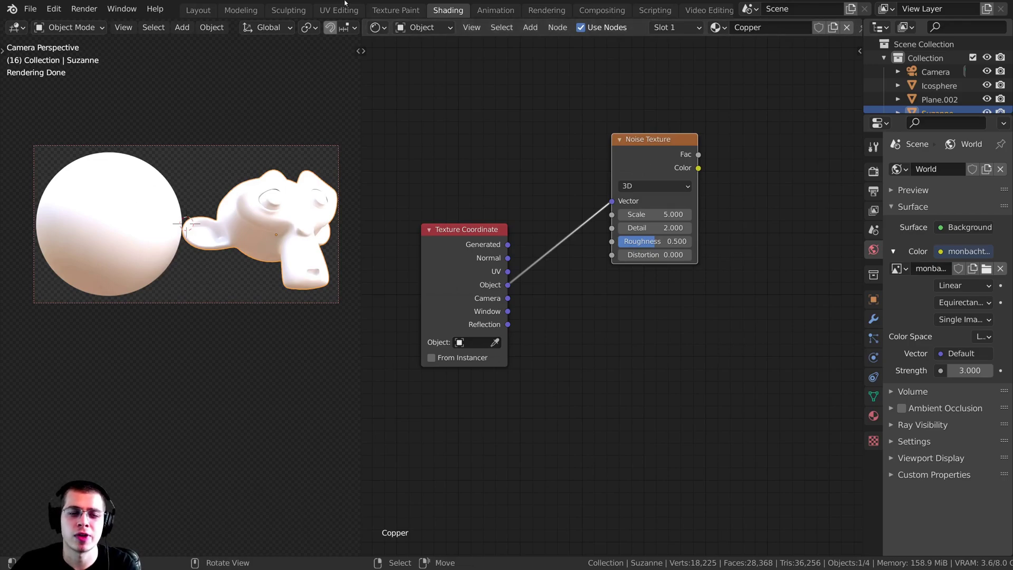
middle_click_drag(312, 100, 301, 111, "shift")
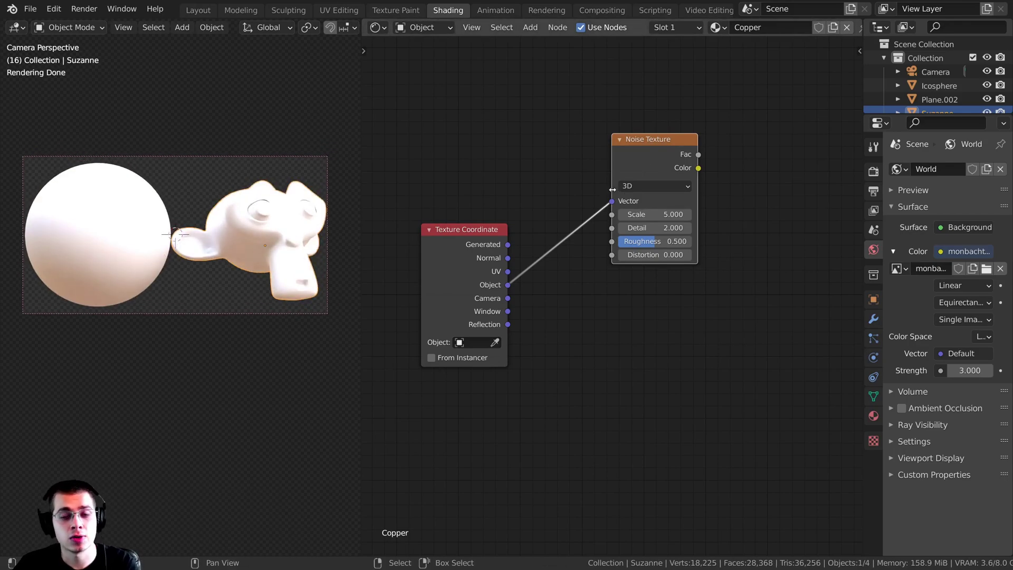
Try previewing the Noise Texture and Texture Coordinate nodes directly on the monkey head, and undo the previews.
middle_click_drag(614, 173, 609, 180)
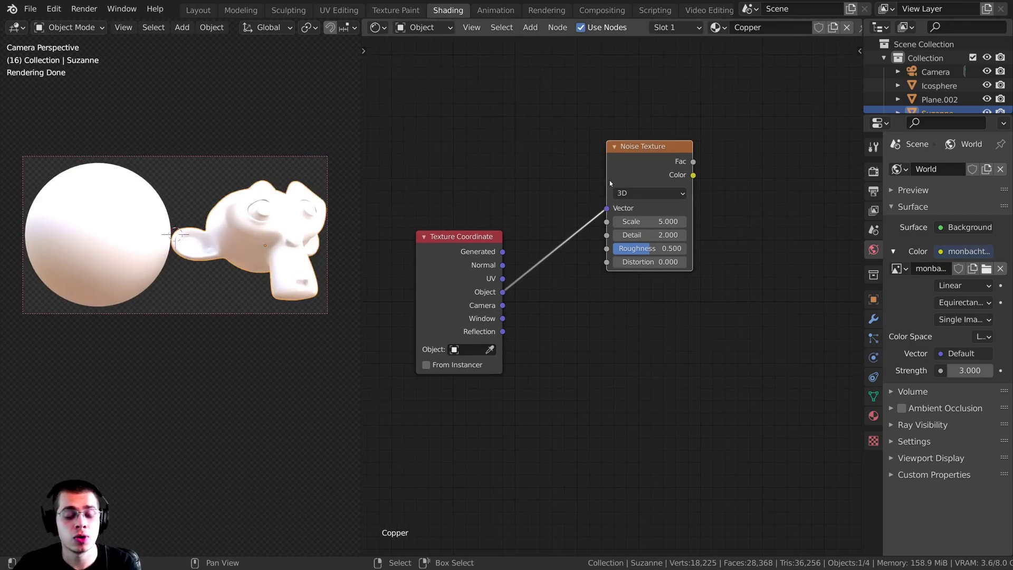
left_click(647, 157, "ctrl+shift")
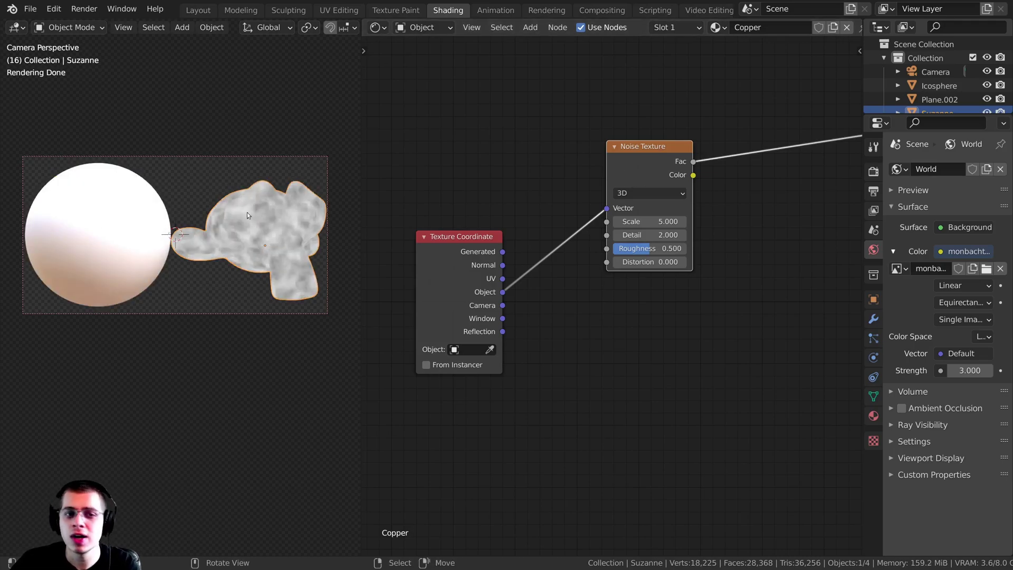
middle_click_drag(628, 171, 530, 188)
scroll(502, 263, "down", 7)
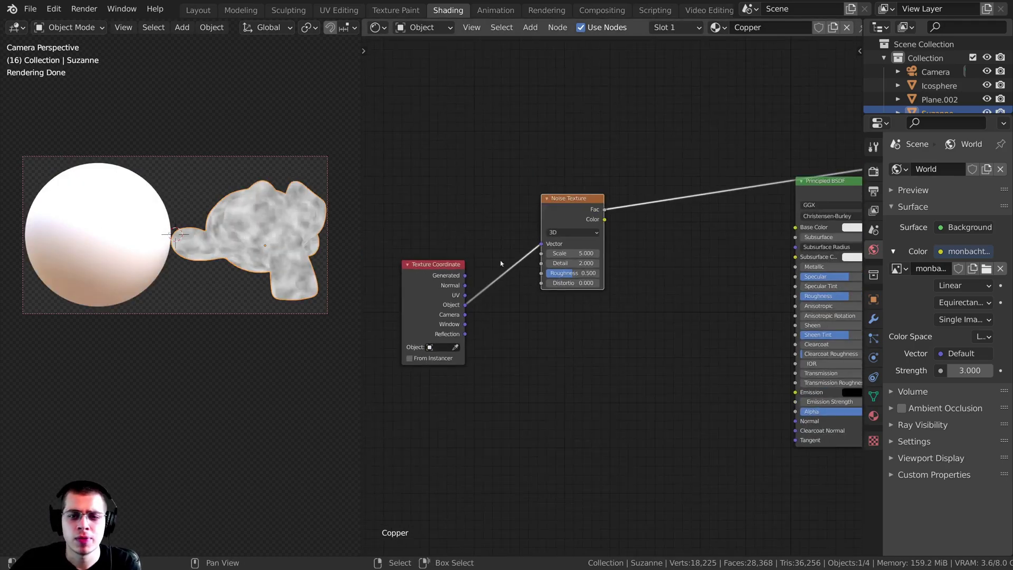
left_click(468, 285, "ctrl+shift")
key("ctrl+z")
key("ctrl+z")
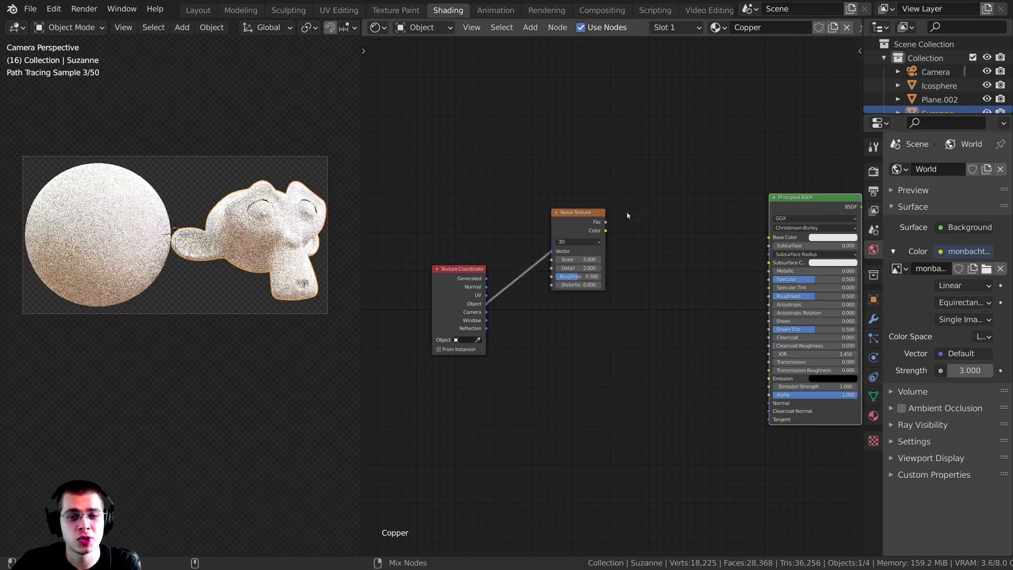
Preview the Noise Texture's output on the monkey head, assign the Copper material to the sphere, and widen the node editor.
left_click(559, 226, "ctrl+shift")
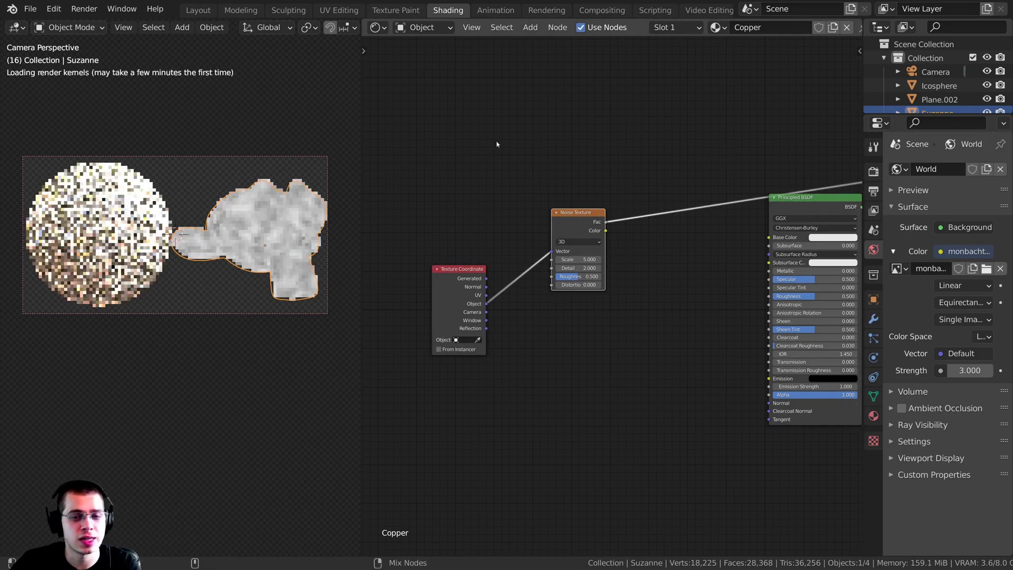
middle_click_drag(534, 212, 558, 226)
scroll(559, 225, "up", 4)
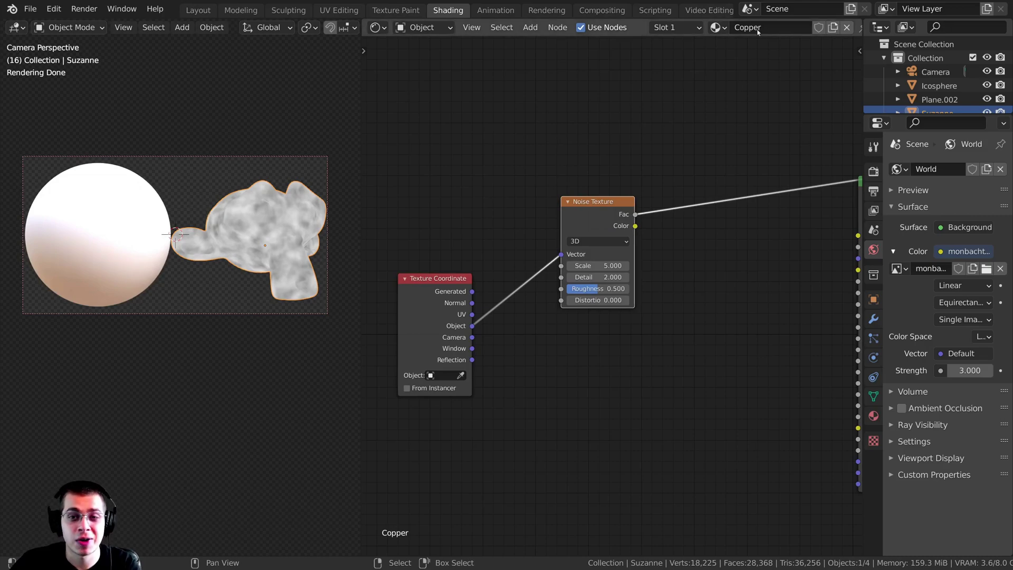
left_click_drag(718, 28, 122, 182)
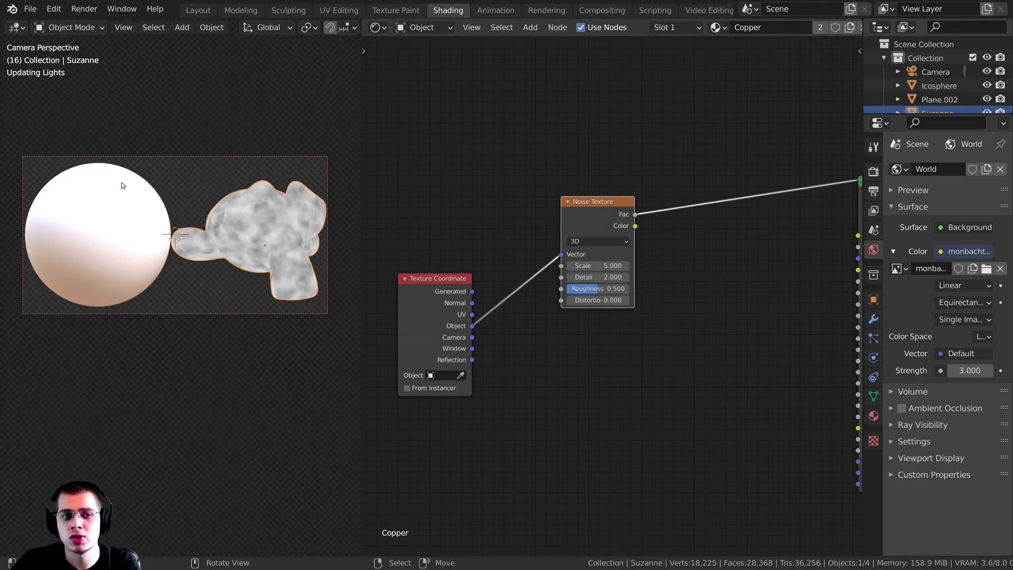
left_click_drag(362, 165, 311, 168)
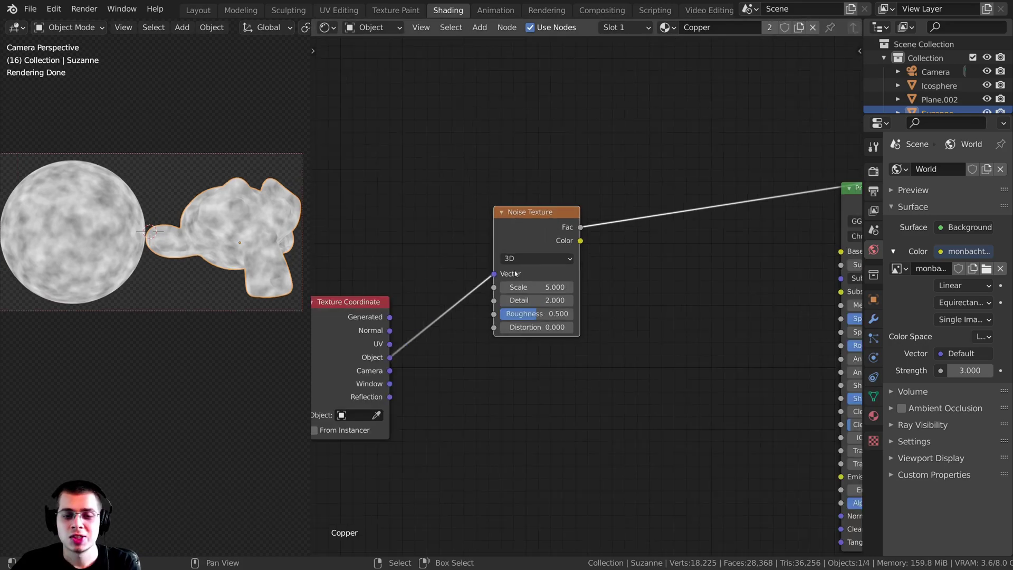
Set the Noise Texture's Detail to 16.
left_click_drag(523, 300, 759, 301)
scroll(499, 300, "up", 4)
middle_click_drag(493, 300, 457, 284)
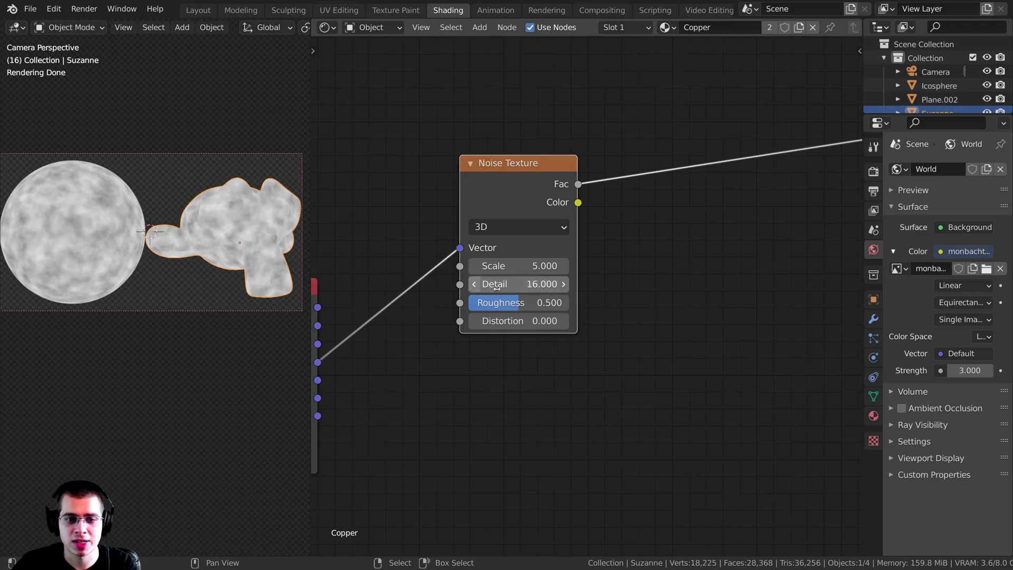
Connect the Noise Texture's Fac output to the Principled BSDF's Base Color and preview the Principled BSDF.
scroll(458, 284, "down", 3)
left_click_drag(524, 228, 731, 247)
middle_click_drag(742, 225, 705, 246)
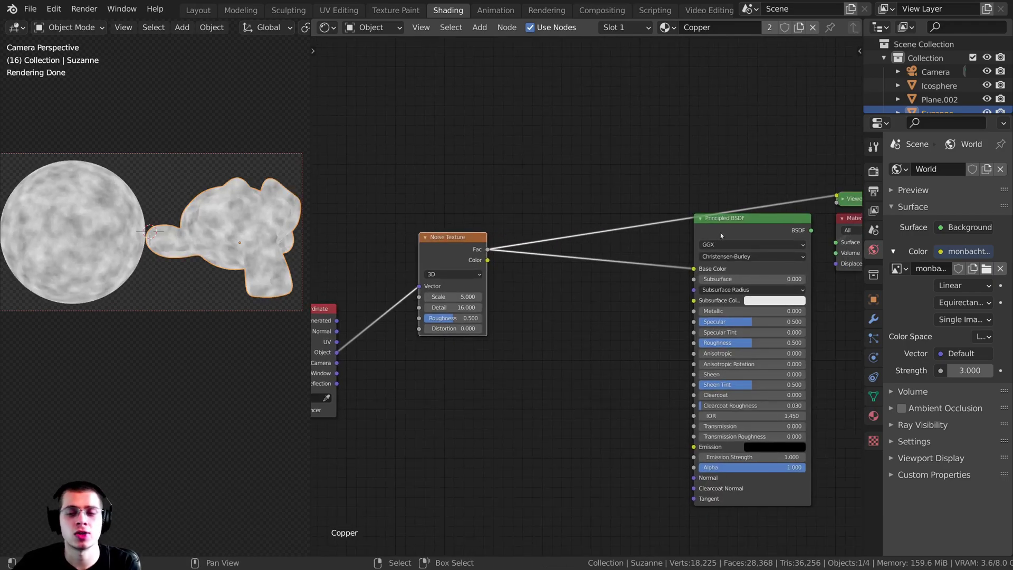
left_click(745, 224, "ctrl+shift")
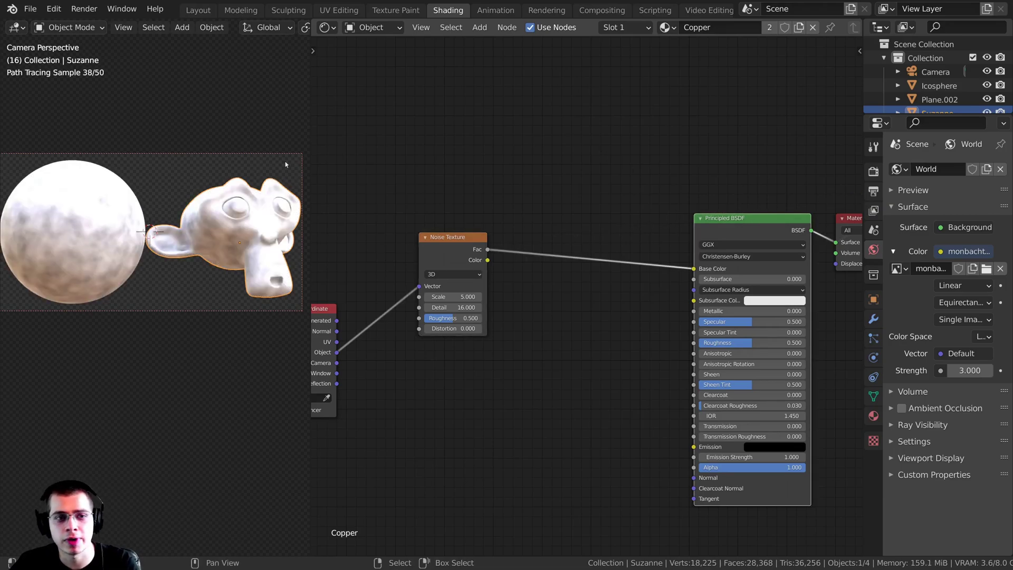
scroll(587, 227, "up", 2)
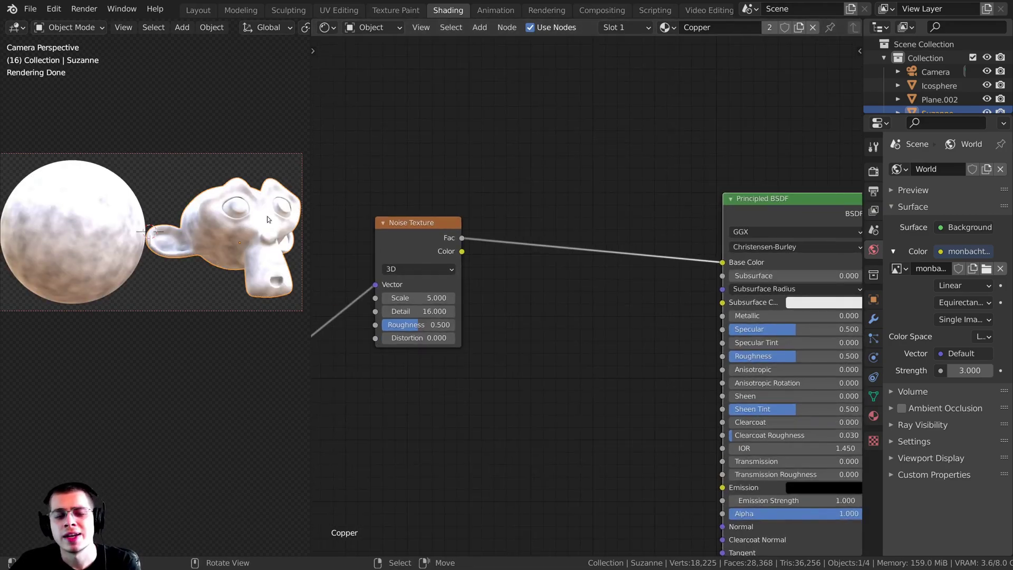
Insert a ColorRamp node into the link between the Noise Texture and the Principled BSDF.
key("g")
left_click(415, 211)
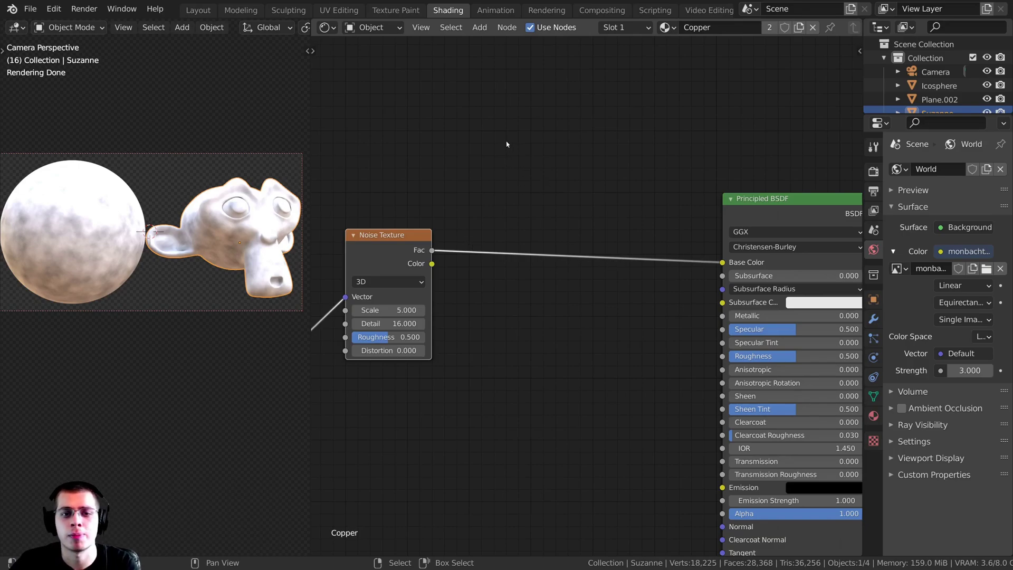
key("shift+a")
type("col")
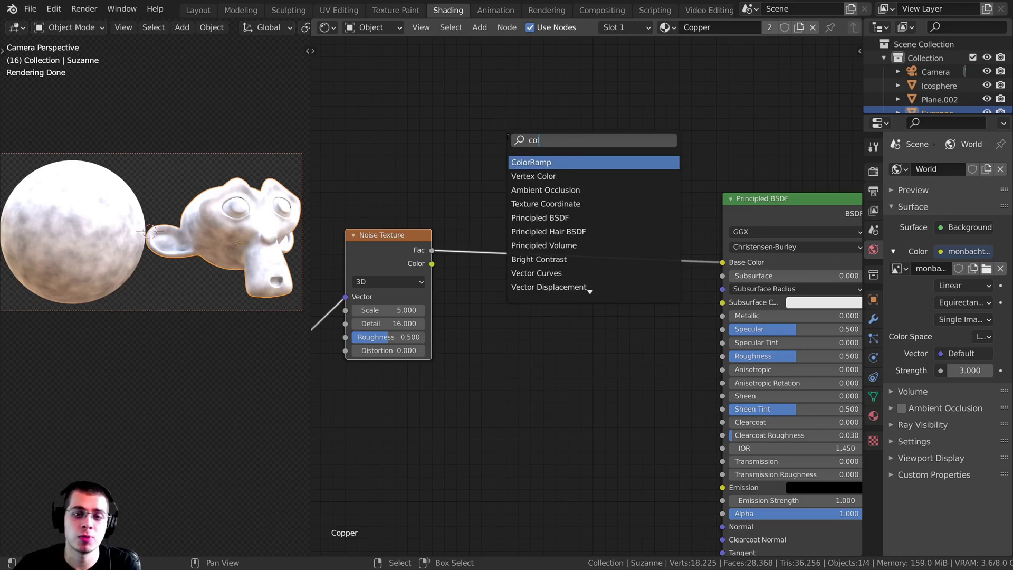
left_click(531, 163)
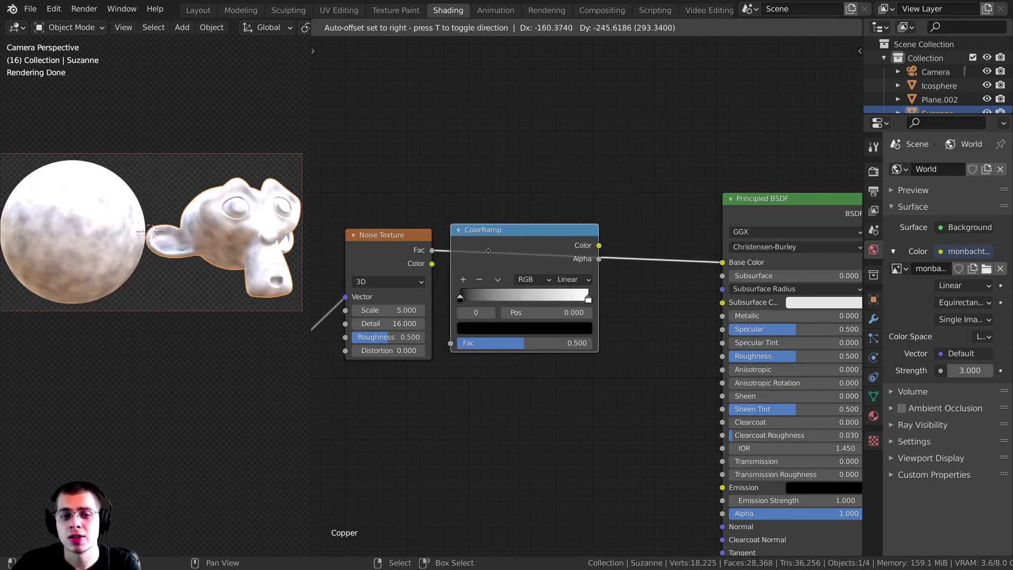
left_click(500, 241)
Tidy the positions of the ColorRamp, Noise Texture and Principled BSDF nodes, and select the ColorRamp.
left_click_drag(558, 260, 573, 243)
left_click_drag(394, 247, 394, 239)
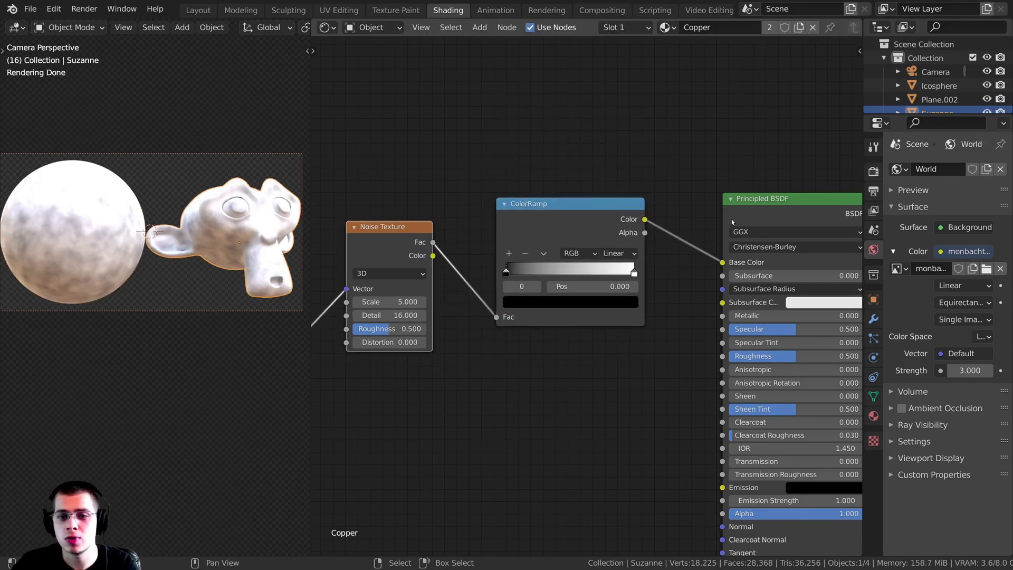
left_click_drag(754, 208, 748, 210)
left_click(528, 220)
Change the ColorRamp's white end stop at position 1.000 to a muted light copper brown.
middle_click_drag(546, 239, 544, 252)
scroll(545, 251, "up", 1)
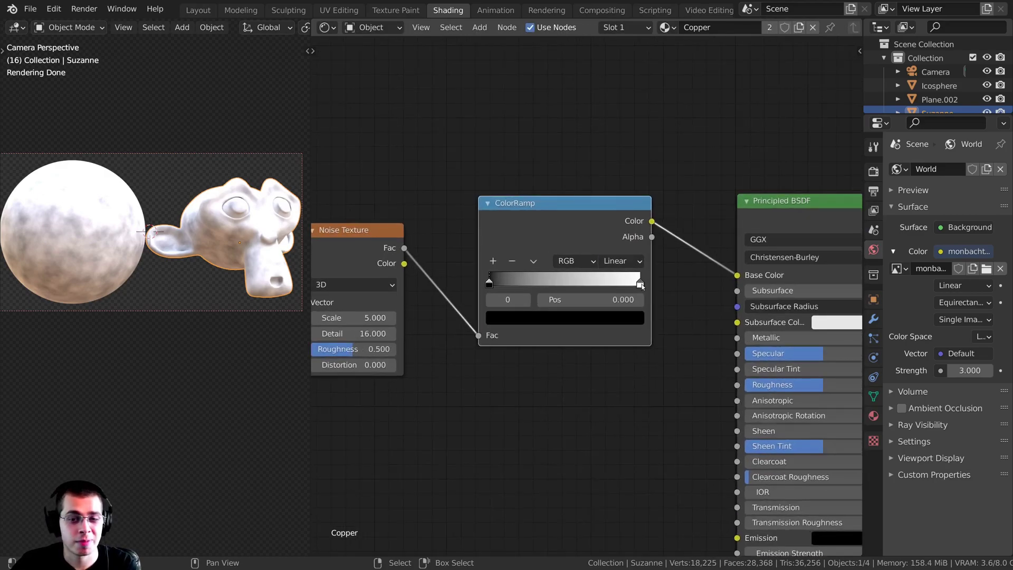
left_click(641, 285)
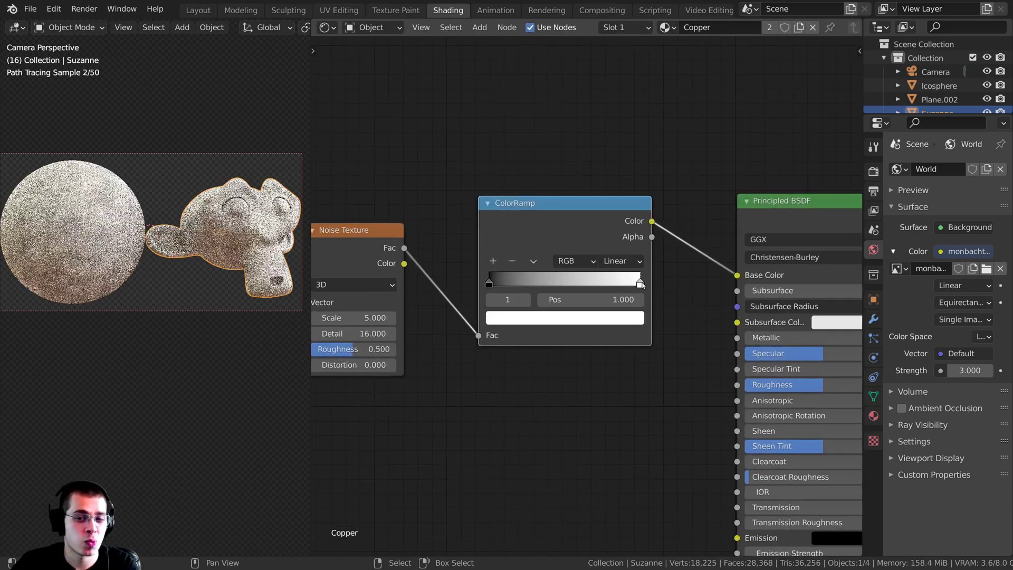
left_click(603, 316)
scroll(577, 169, "down", 4)
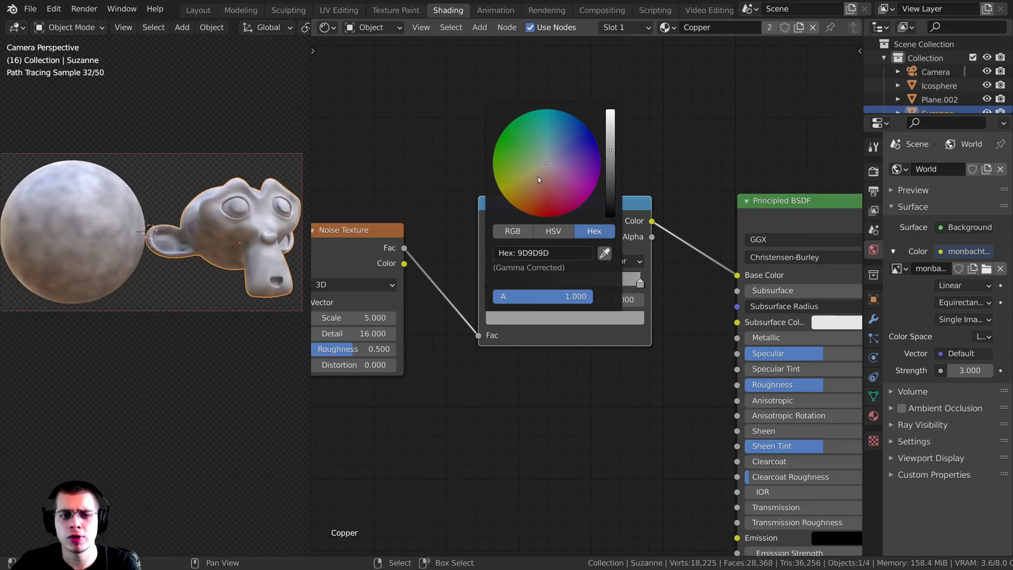
left_click_drag(537, 177, 538, 189)
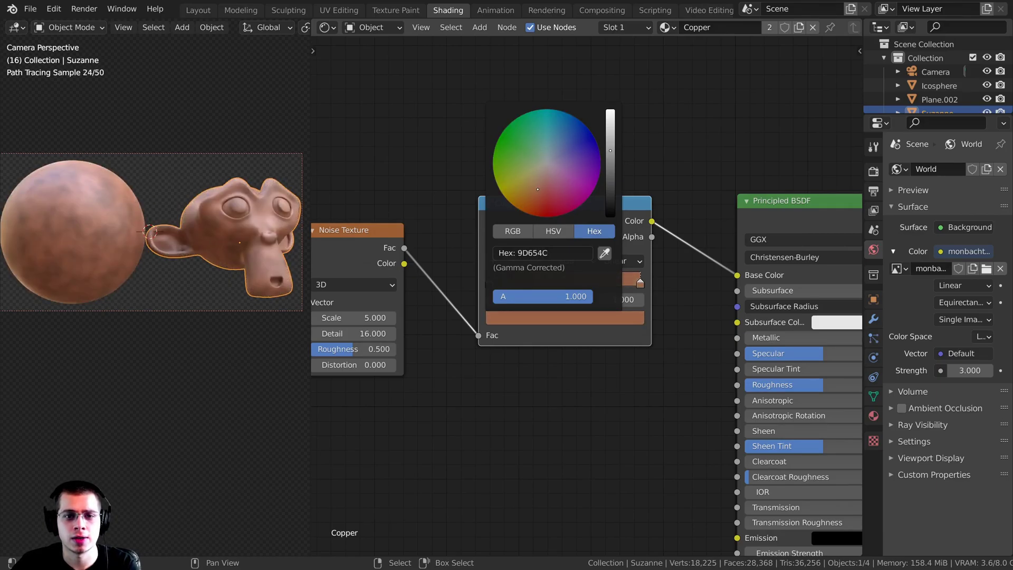
middle_click_drag(610, 147, 608, 177)
left_click_drag(609, 179, 609, 173)
left_click_drag(536, 219, 530, 220)
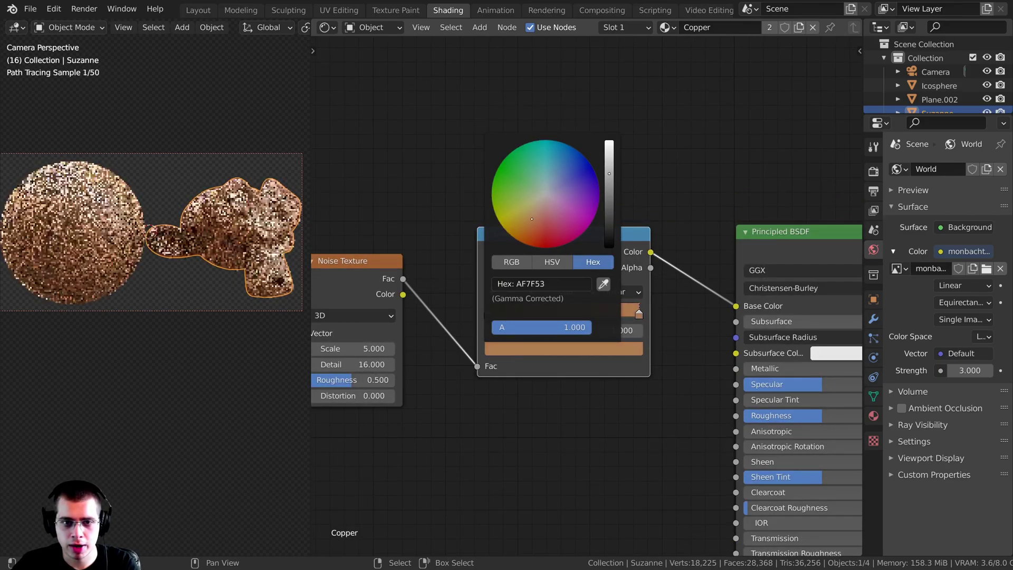
scroll(533, 306, "down", 2)
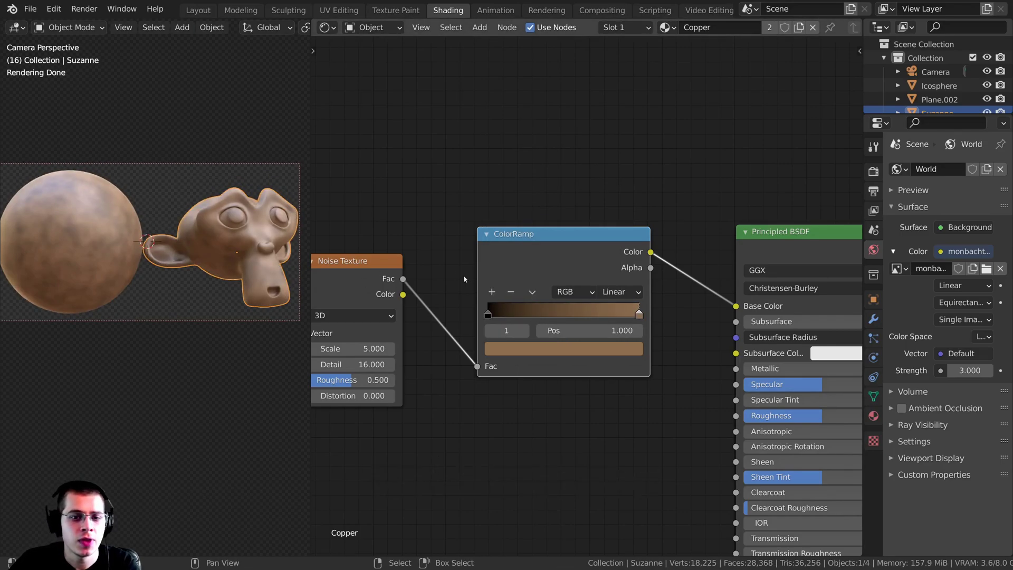
Add a middle stop at position 0.500 to the ColorRamp and set its colour to hex 6B3E2E.
left_click(491, 291)
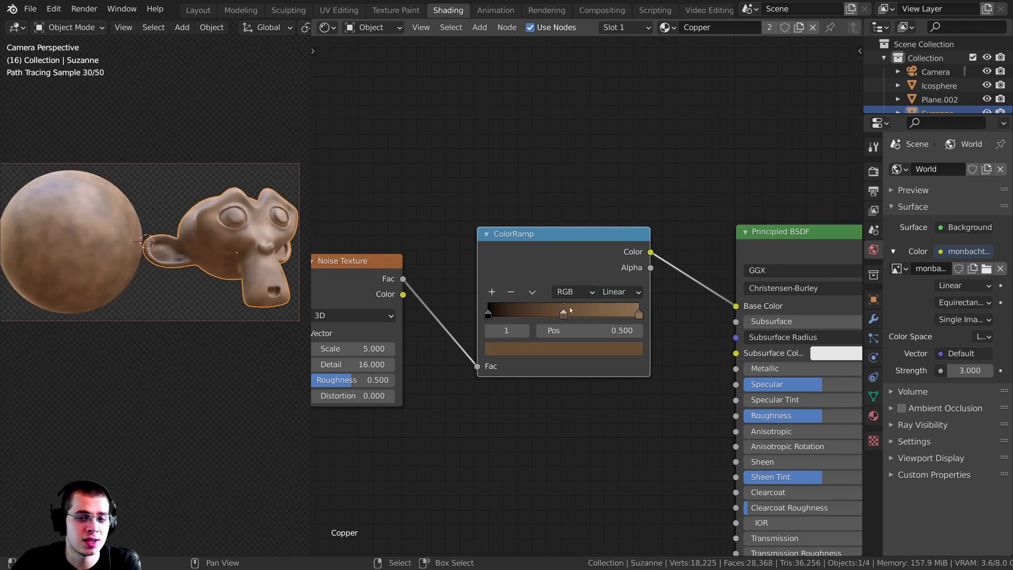
left_click(549, 348)
left_click_drag(535, 220, 537, 227)
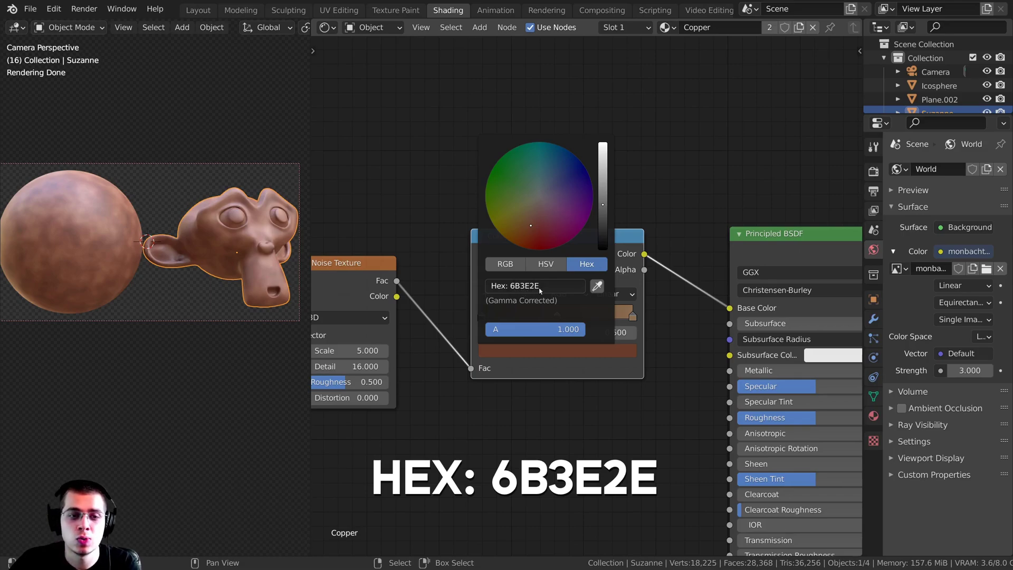
Inspect the copper colouring on the sphere and monkey head, and reposition the ColorRamp between its neighbouring nodes.
scroll(122, 198, "up", 3)
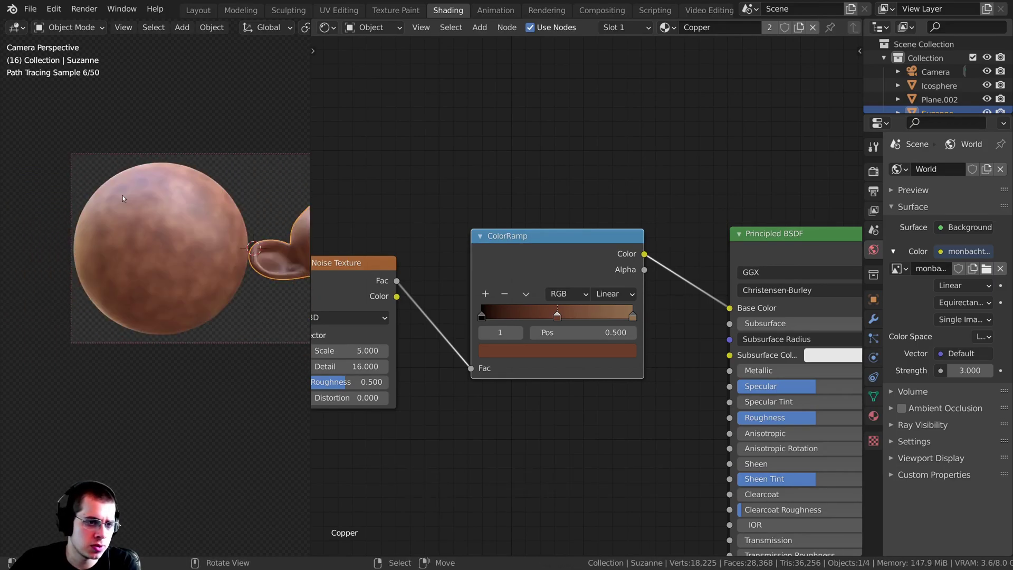
middle_click_drag(155, 200, 125, 206, "shift")
middle_click_drag(193, 254, 143, 262, "shift")
scroll(179, 250, "down", 2)
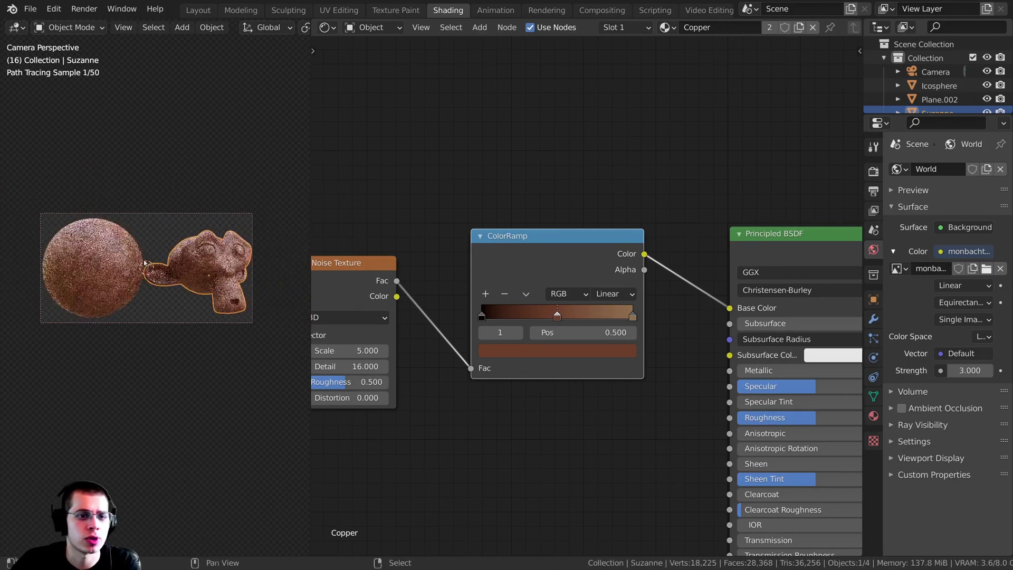
scroll(578, 202, "down", 1)
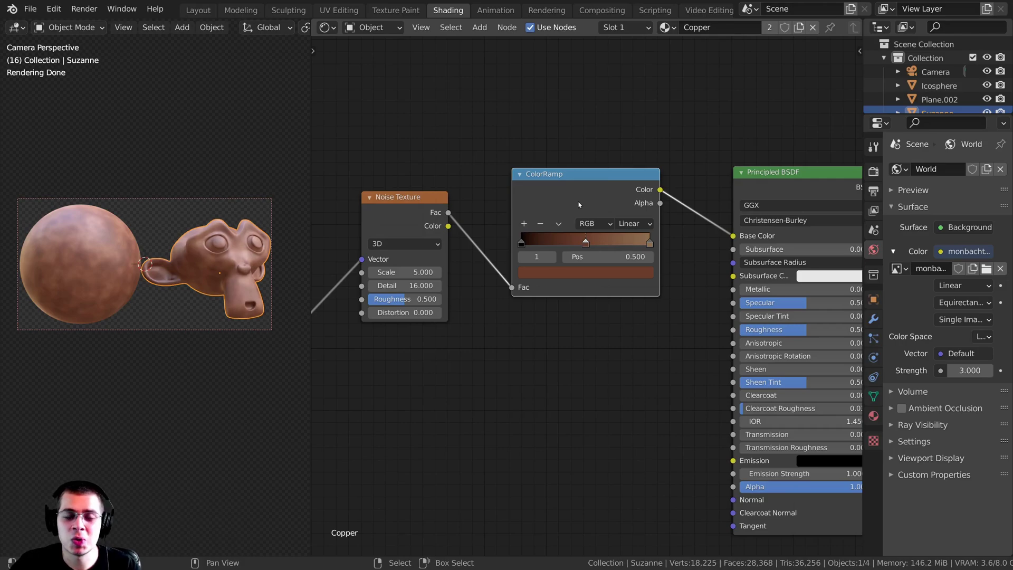
left_click_drag(578, 199, 566, 205)
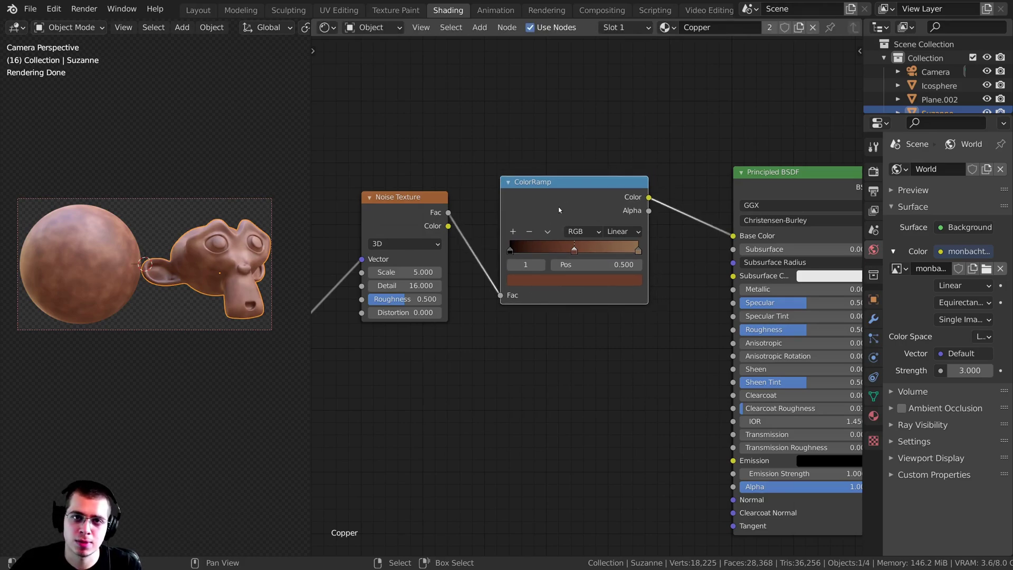
key("g")
left_click(556, 221)
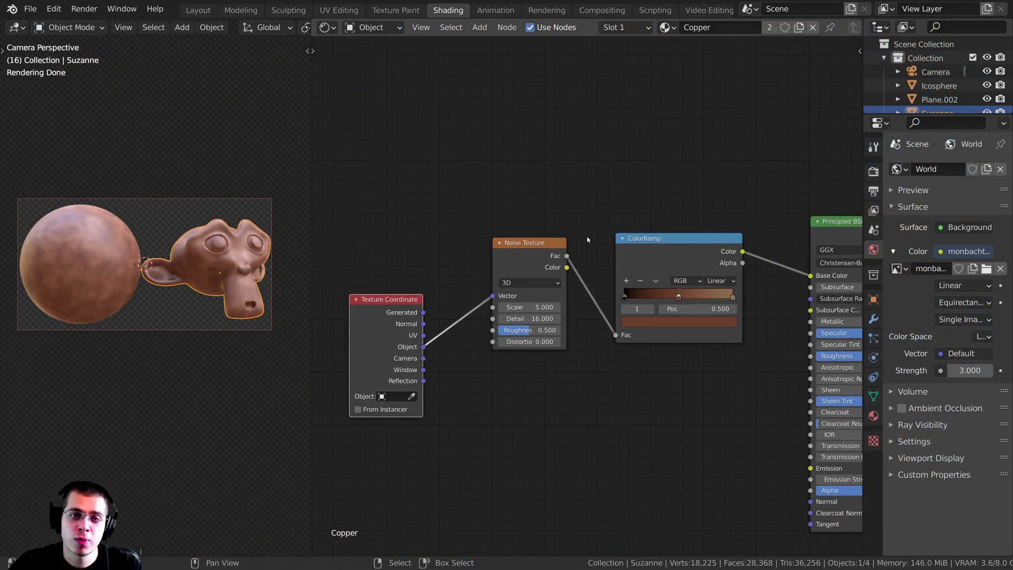
Duplicate the Noise Texture above the original and connect the Texture Coordinate's Object output to the copy's Vector input.
middle_click_drag(587, 239, 588, 253)
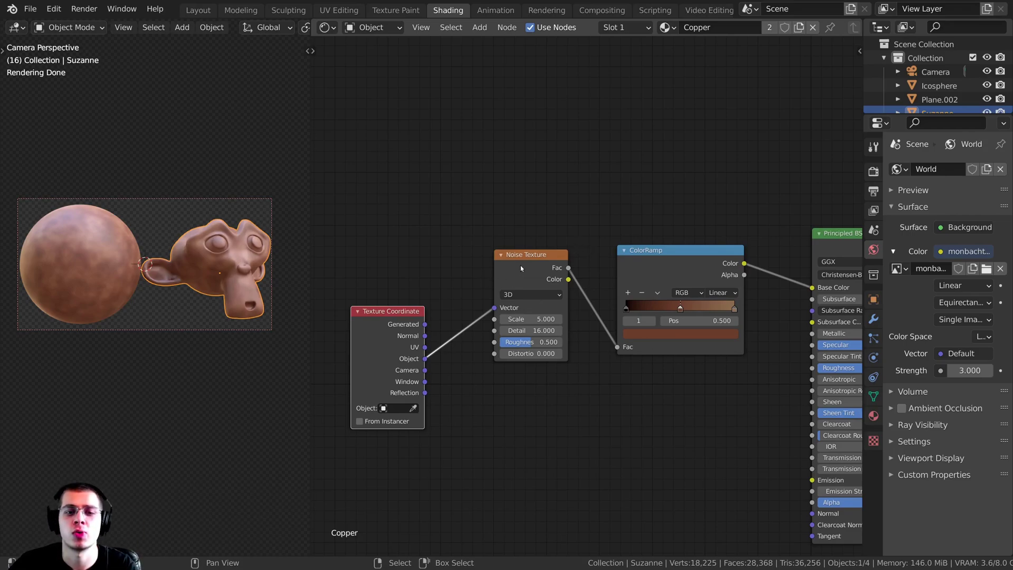
middle_click_drag(529, 267, 532, 271)
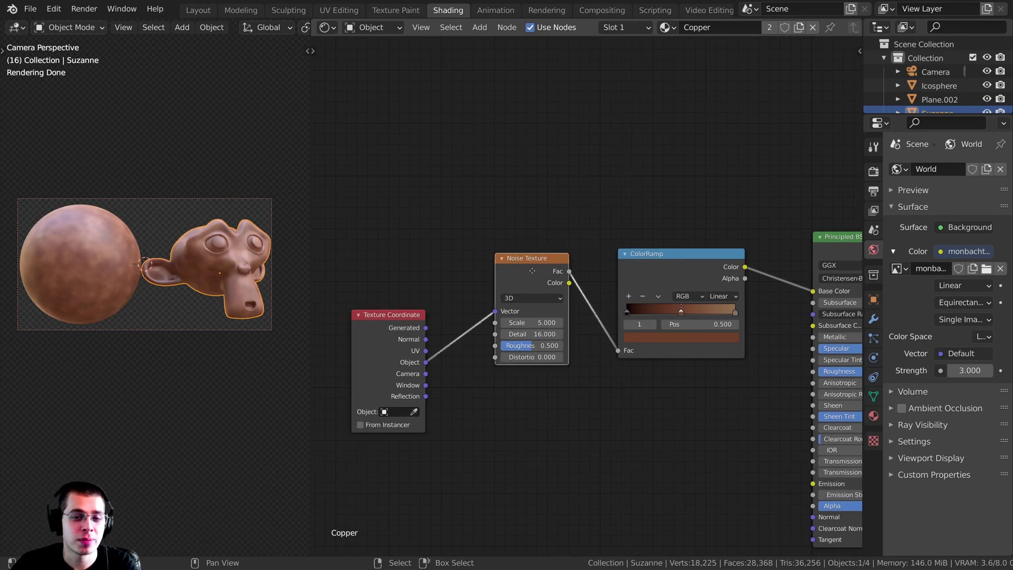
left_click_drag(532, 271, 528, 280)
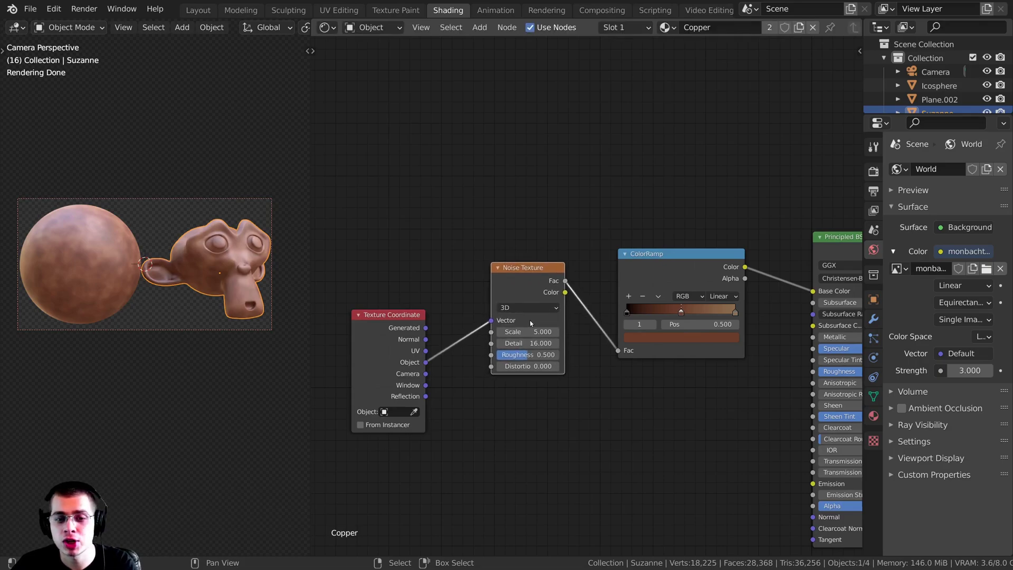
key("shift+d")
left_click(531, 196)
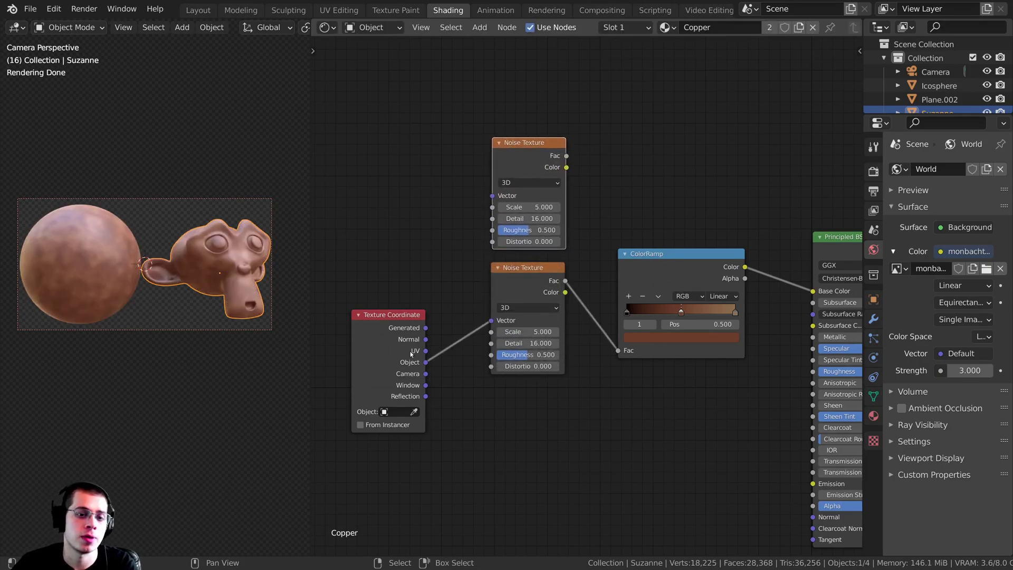
left_click_drag(411, 352, 492, 196)
Set the upper Noise Texture's Scale to 7 and its Roughness to 0.7.
scroll(506, 180, "up", 2)
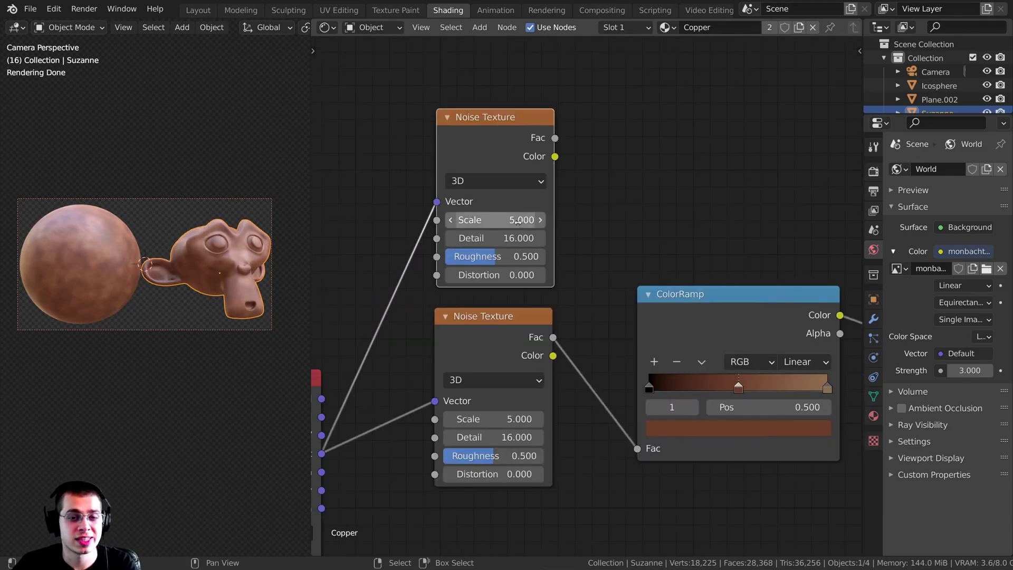
double_click(544, 207)
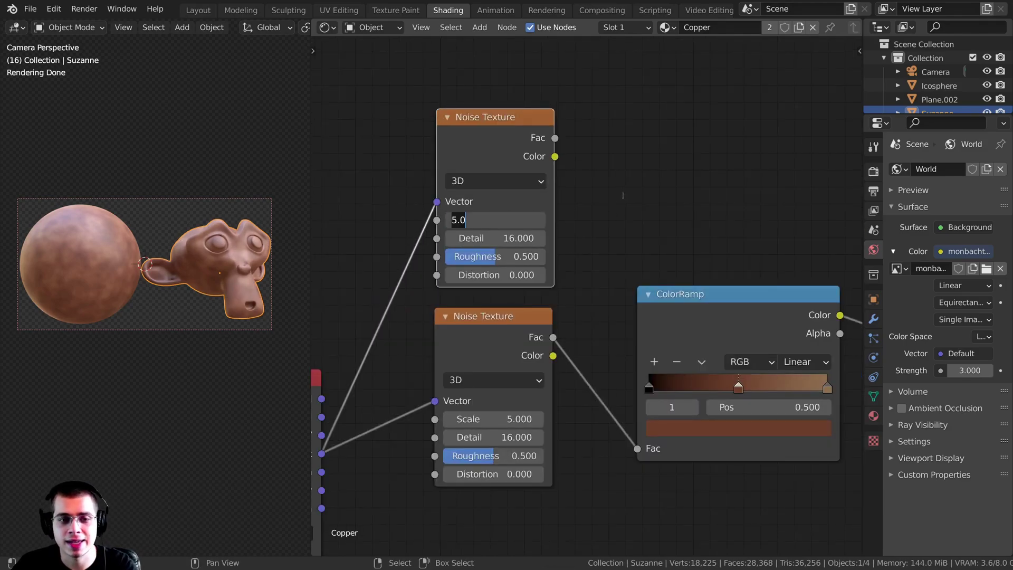
type("7")
key("Return")
double_click(537, 256)
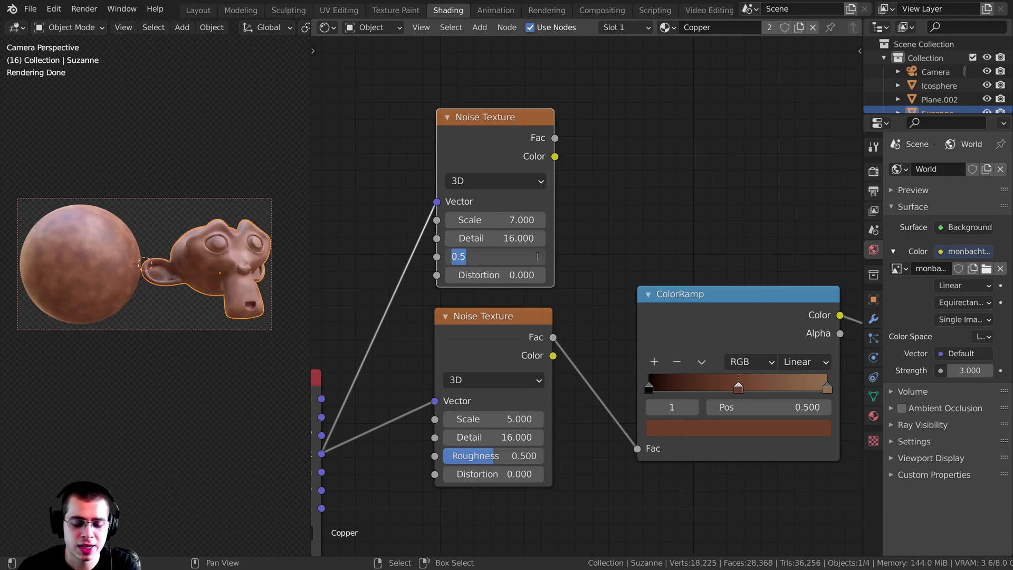
type(".7")
key("Return")
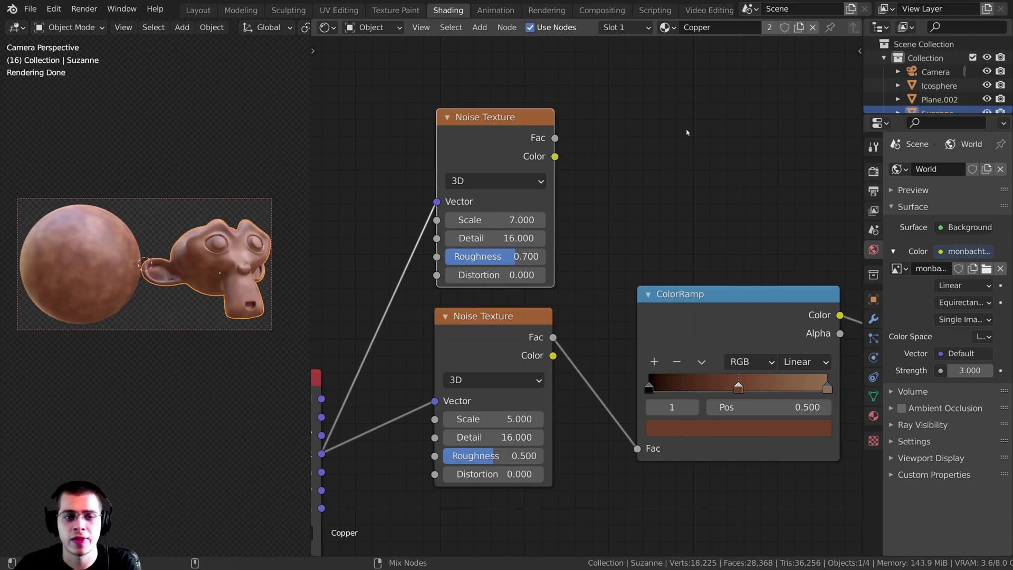
Preview the upper Noise Texture's Fac output directly on the objects and examine the pattern on the sphere up close.
left_click(517, 136, "ctrl+shift")
scroll(239, 206, "up", 4)
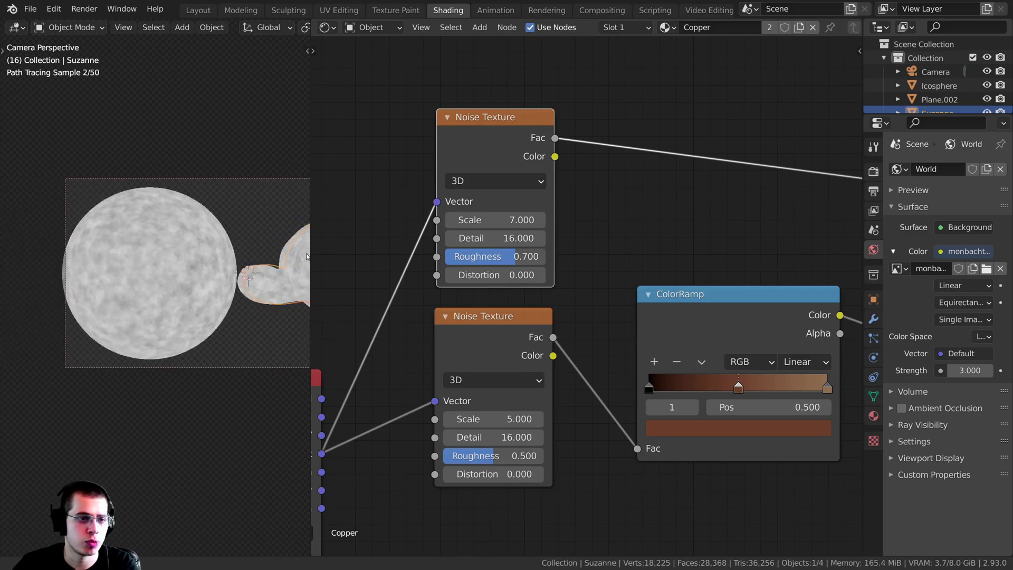
scroll(238, 207, "down", 3)
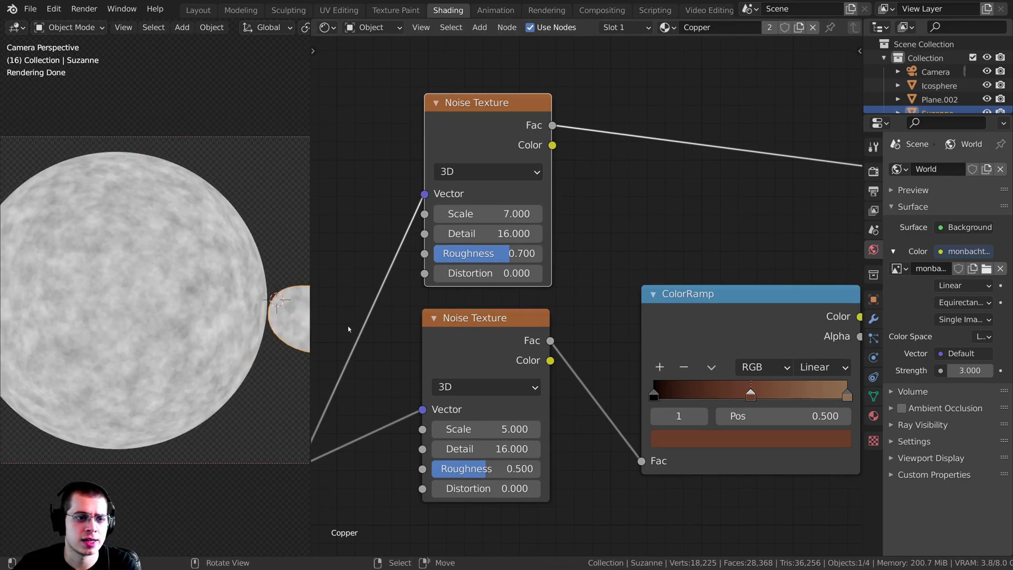
scroll(531, 322, "down", 2)
scroll(531, 321, "down", 2)
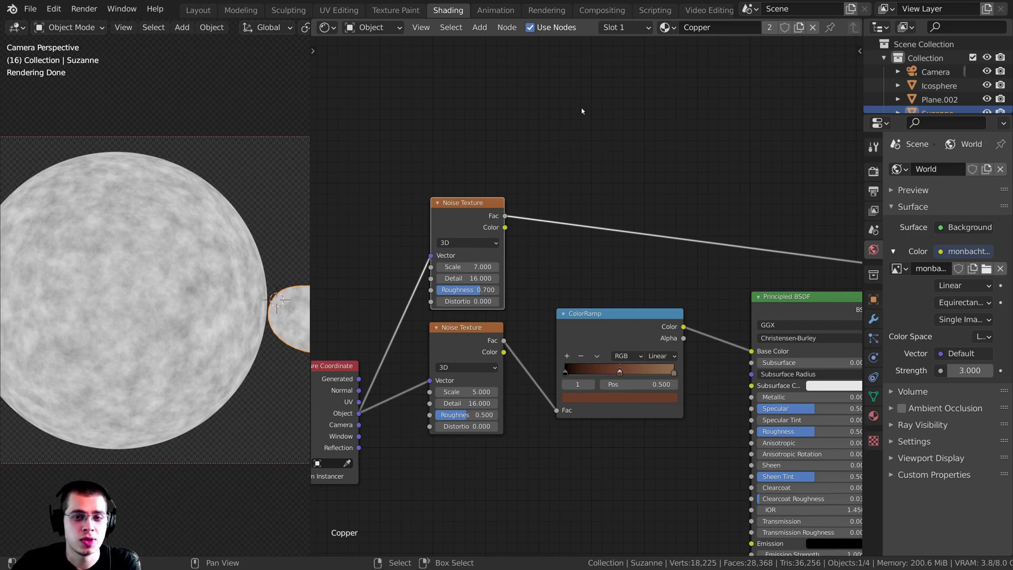
Add a ColorRamp and insert it on the link leaving the upper Noise Texture's Fac output.
key("shift+a")
type("col")
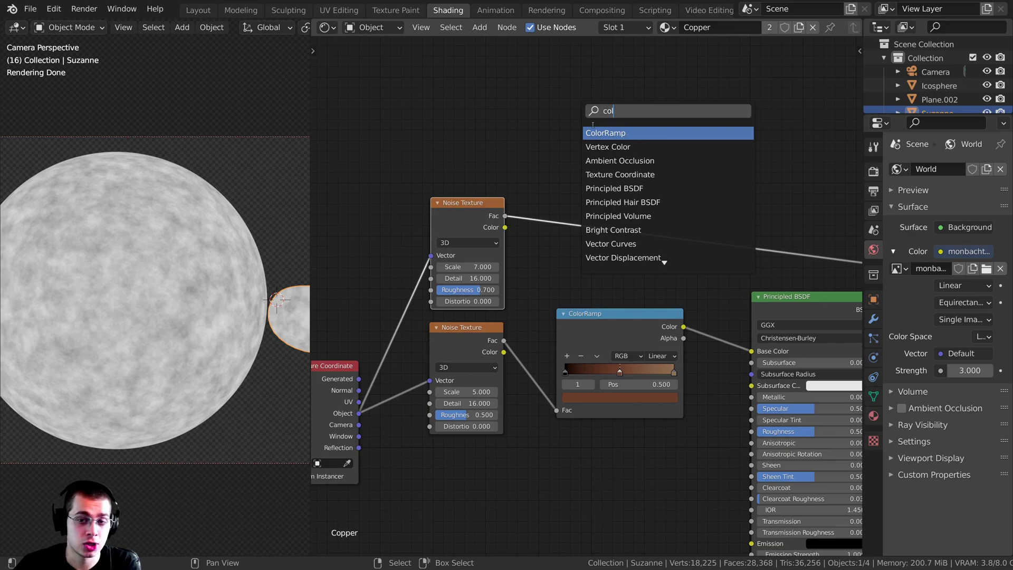
left_click(606, 133)
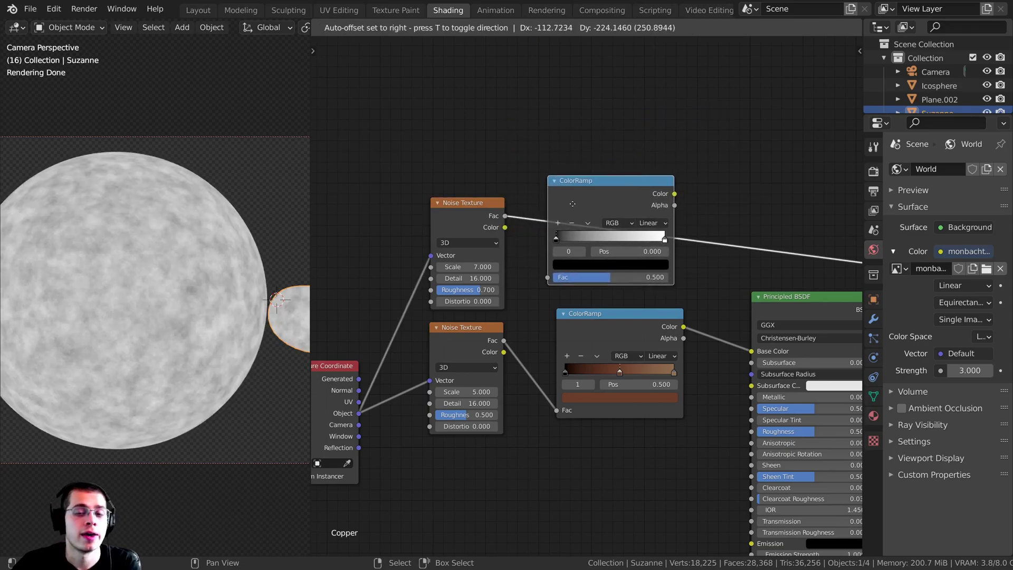
left_click(569, 211)
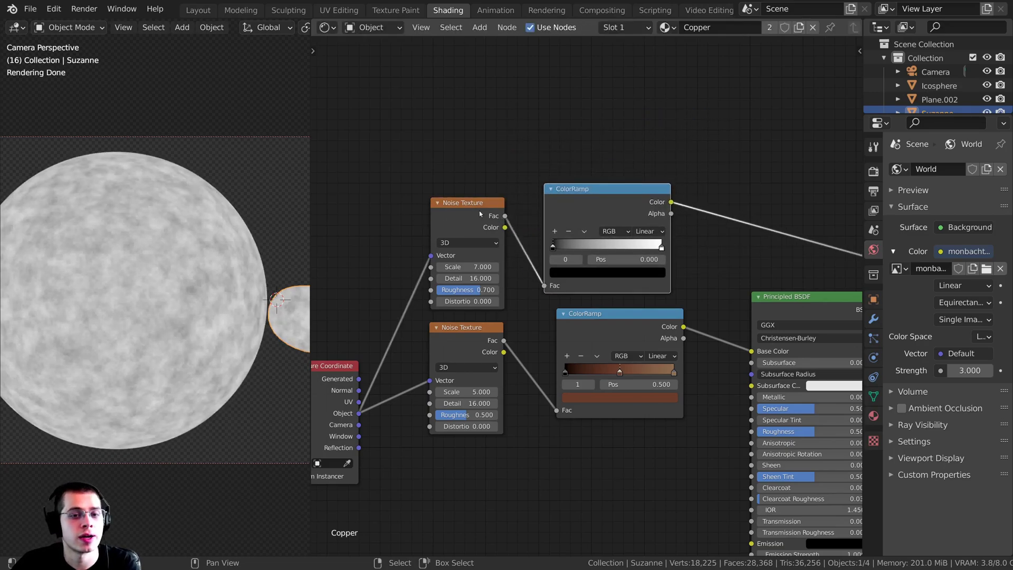
Swap the upper ColorRamp's stops, moving black to about the middle and white to 0.360, for a high-contrast inverted mask.
scroll(549, 272, "up", 3)
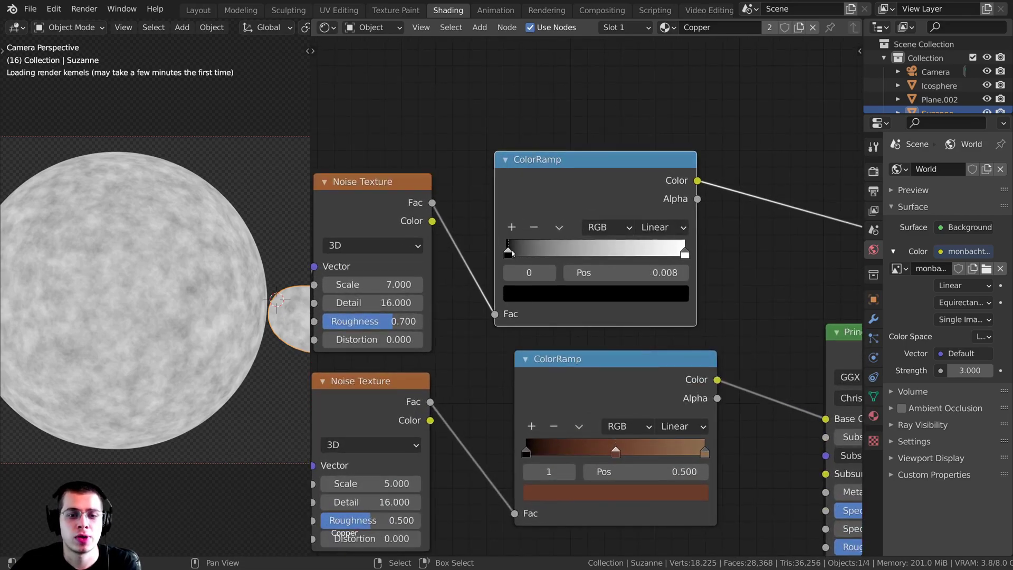
left_click_drag(506, 253, 564, 254)
left_click_drag(684, 254, 570, 252)
middle_click_drag(577, 267, 576, 283)
scroll(577, 283, "up", 4)
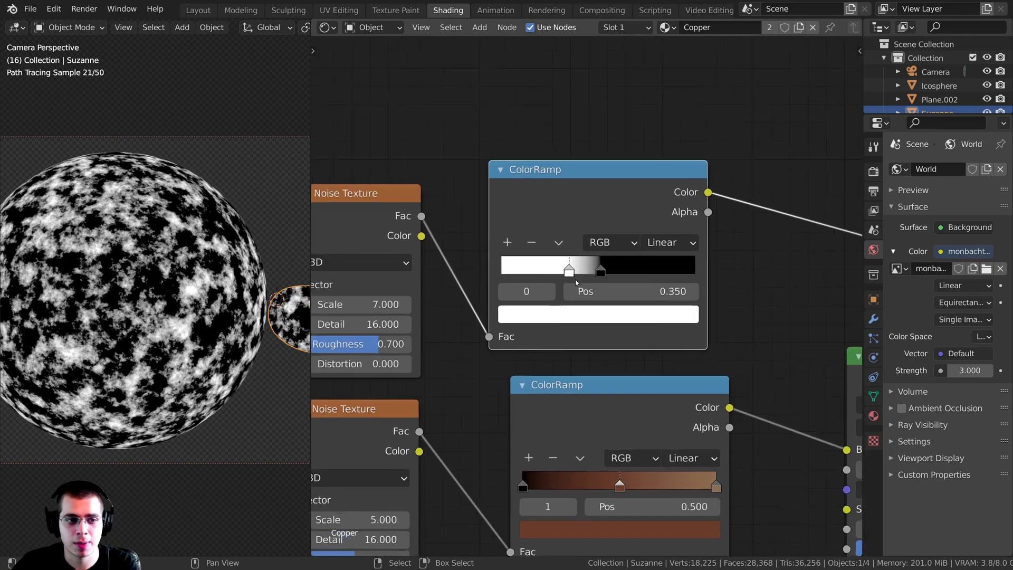
left_click_drag(606, 263, 605, 263)
left_click(566, 263)
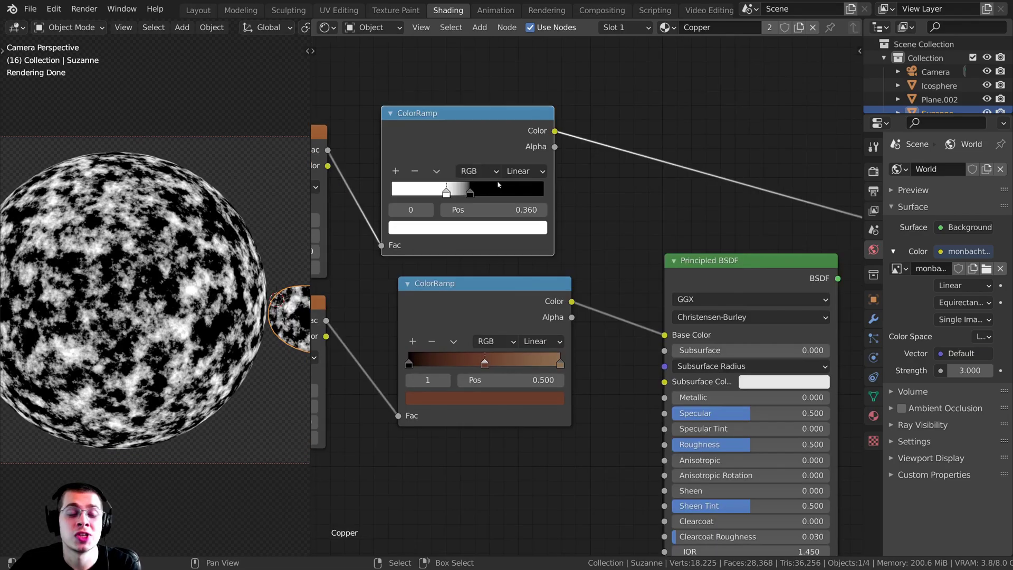
Insert a MixRGB node between the copper ColorRamp and the Principled BSDF's Base Color, and make room around it.
scroll(537, 272, "down", 1)
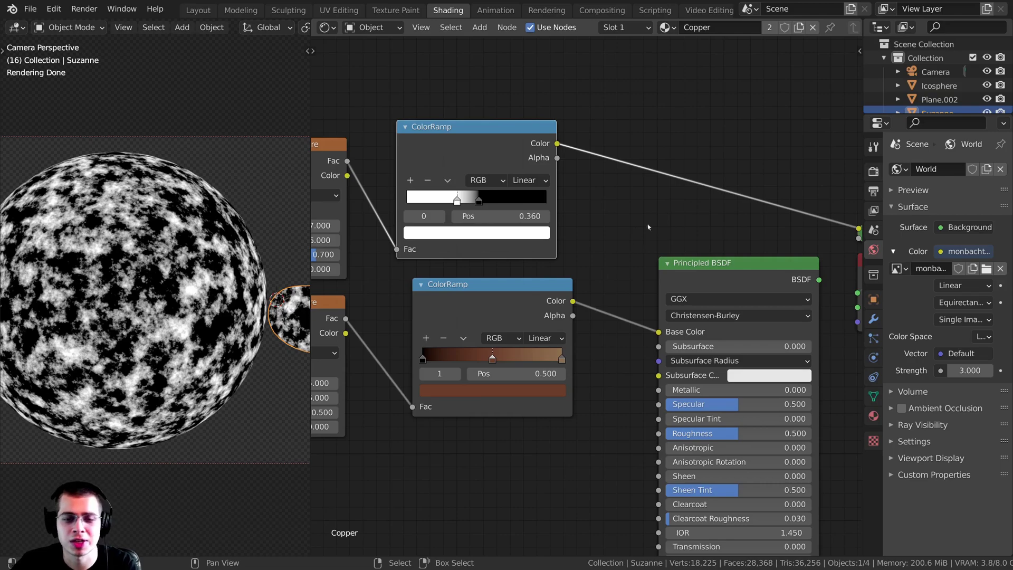
middle_click_drag(648, 227, 638, 220)
key("shift+a")
left_click(588, 200)
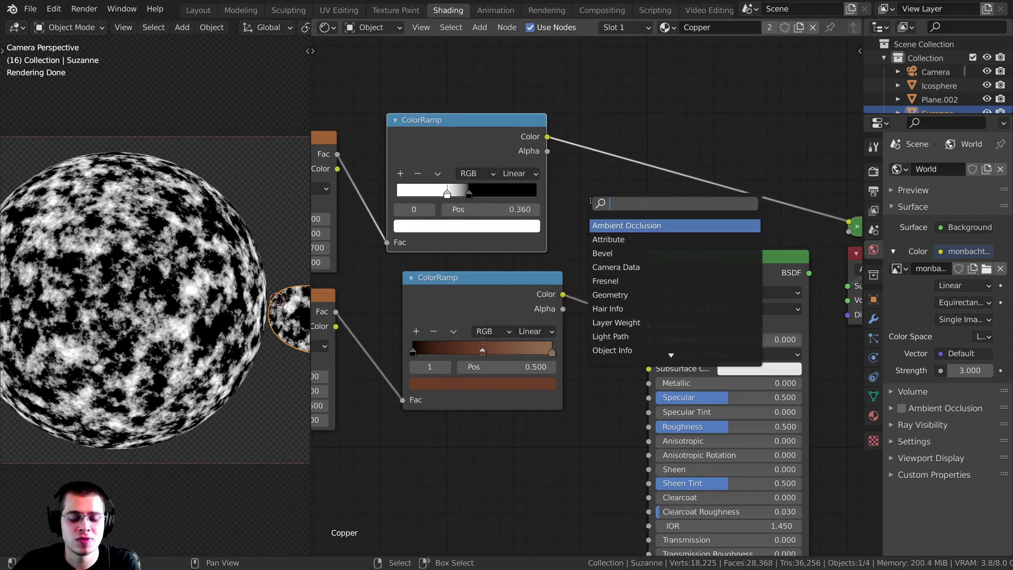
type("mix")
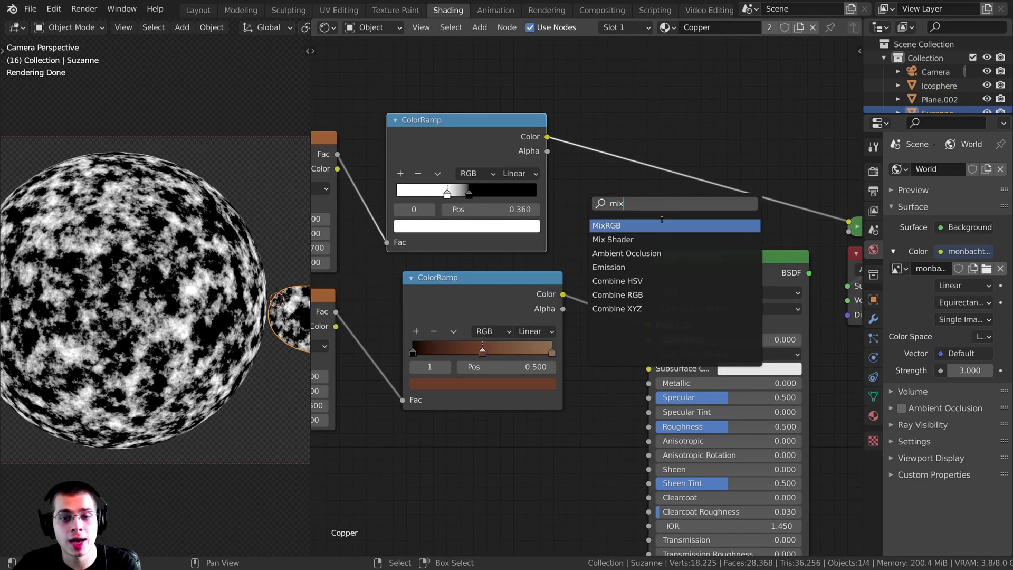
left_click(661, 225)
left_click(590, 279)
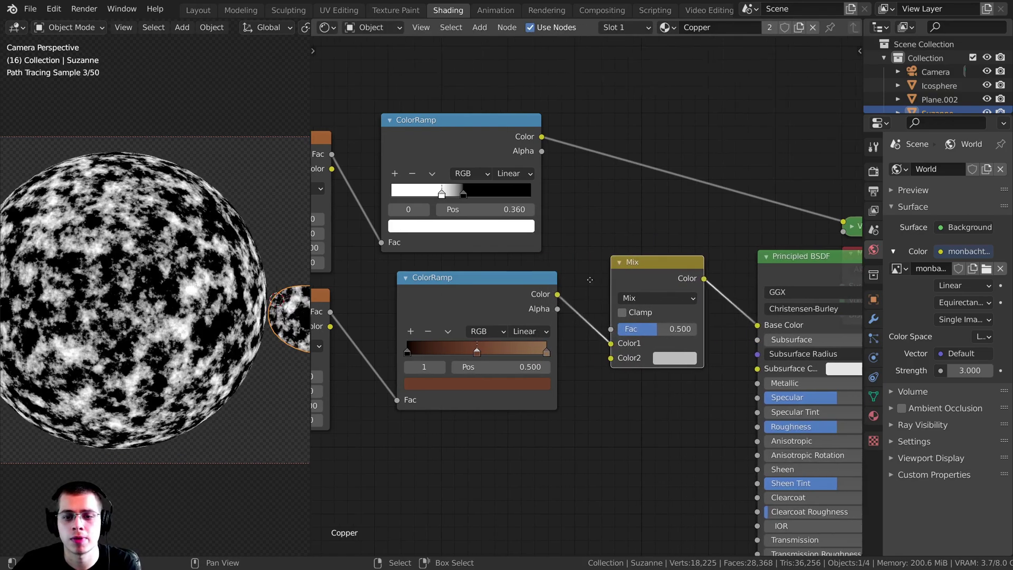
middle_click_drag(590, 280, 326, 295)
left_click_drag(663, 269, 778, 275)
middle_click_drag(334, 269, 545, 267)
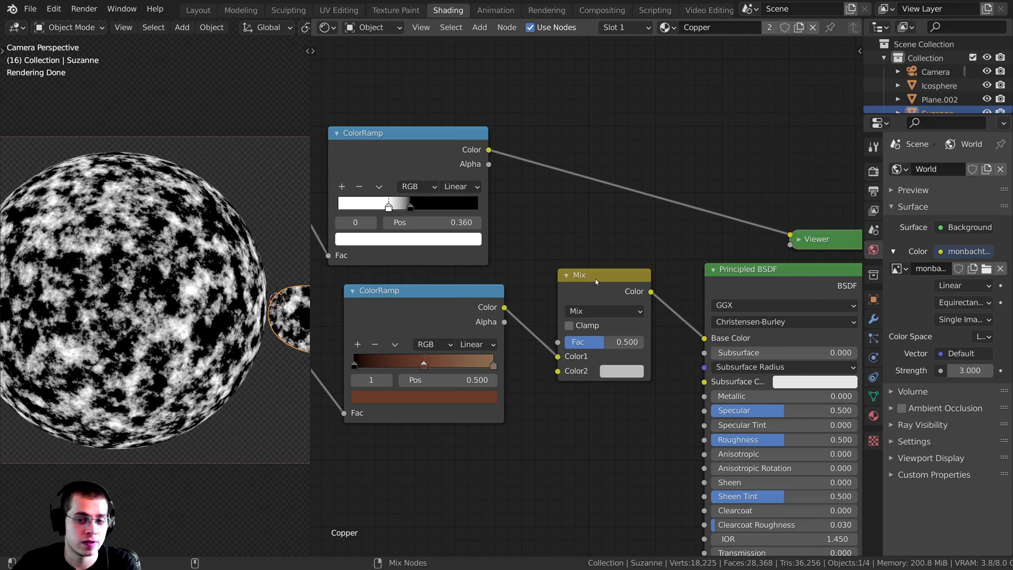
Preview the Mix node's output and connect the upper ColorRamp's Color to the Mix node's Fac input.
left_click(595, 279, "ctrl+shift")
middle_click_drag(470, 259, 572, 227)
left_click_drag(513, 109, 505, 110)
left_click_drag(579, 117, 659, 310)
left_click_drag(692, 257, 692, 241)
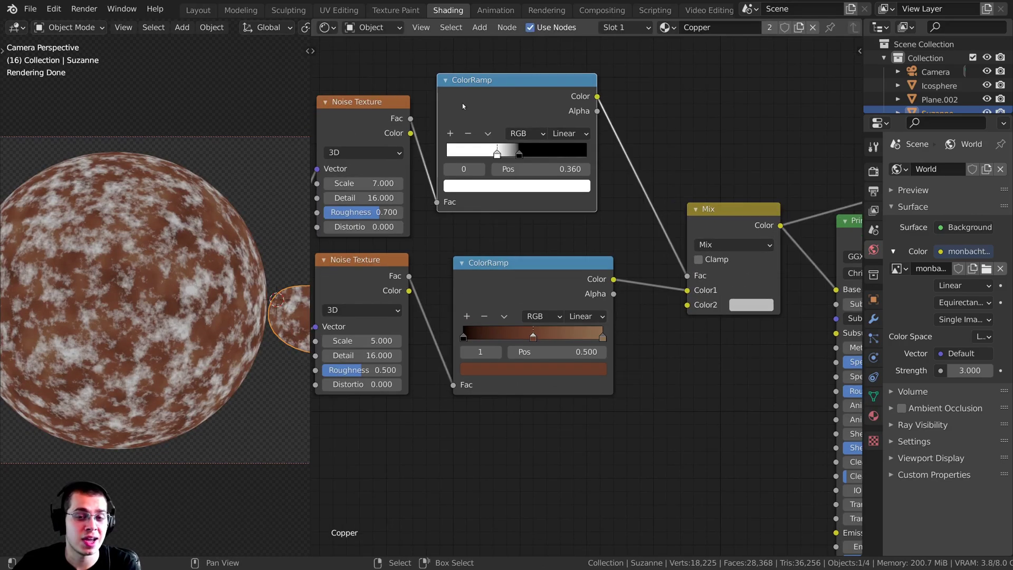
Tidy the layout by repositioning the two ColorRamp nodes between the Noise Textures and the Mix node.
mouse_move(464, 106)
left_mouse_down()
mouse_move(470, 113)
mouse_move(459, 116)
left_mouse_up()
mouse_move(495, 106)
left_mouse_down()
mouse_move(516, 111)
mouse_move(500, 111)
left_mouse_up()
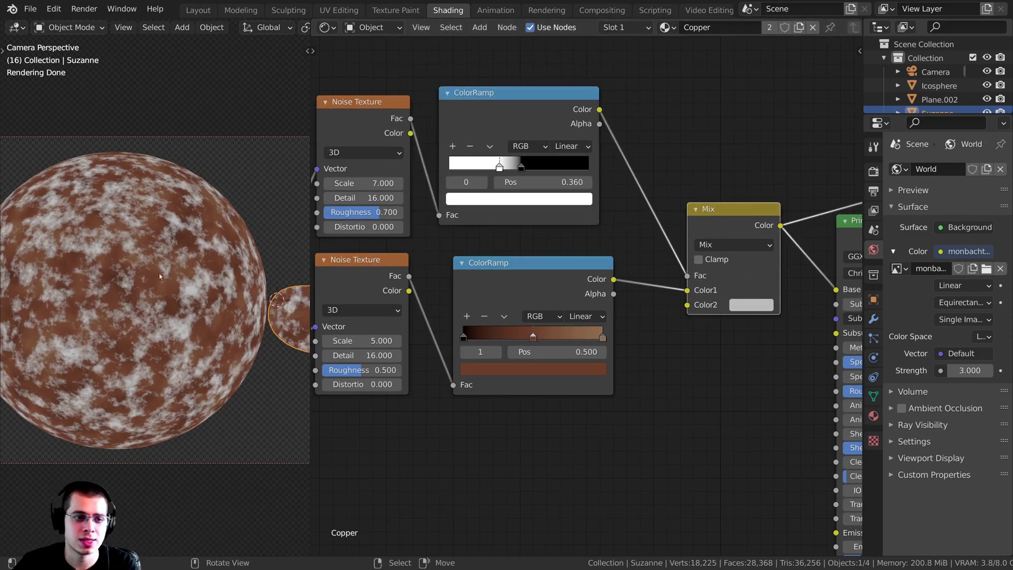
left_click_drag(529, 275, 521, 261)
middle_click_drag(591, 271, 574, 266)
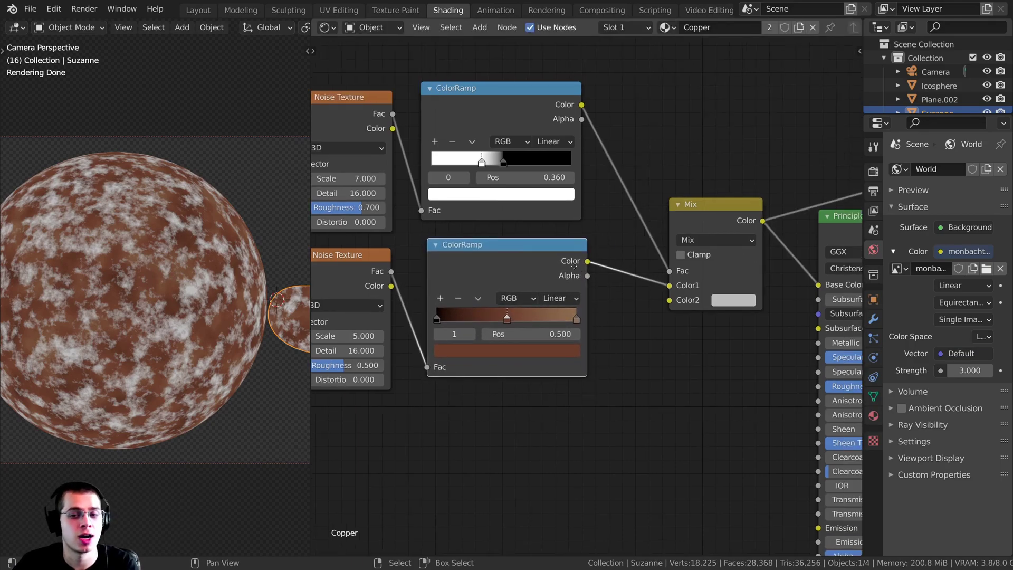
Set the Mix node's Color2 to a dark muted grey-green, hex 4B5A53, for the oxidised patches.
scroll(526, 307, "up", 2)
left_click(704, 315)
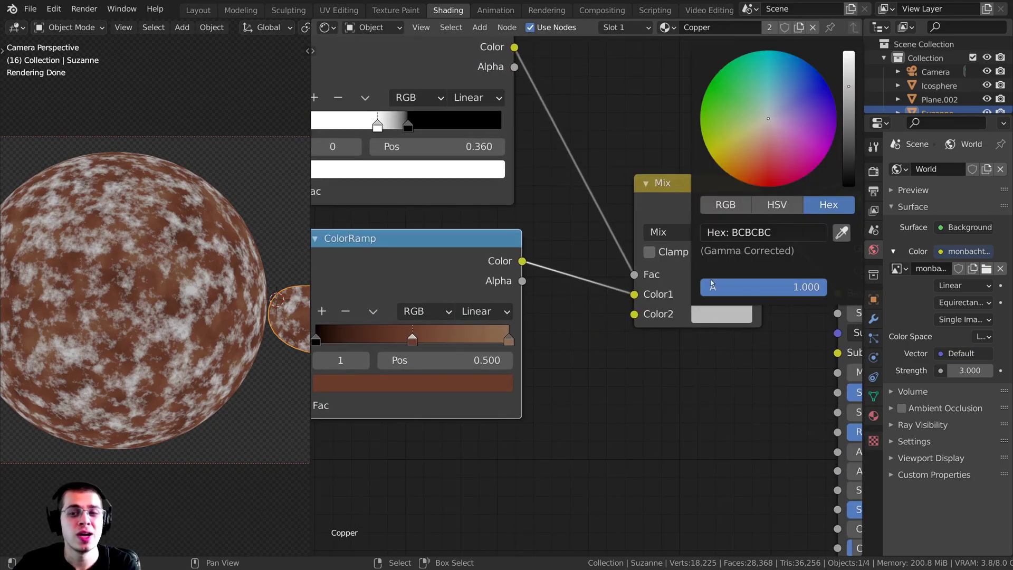
left_click_drag(764, 122, 739, 109)
left_click_drag(849, 86, 848, 104)
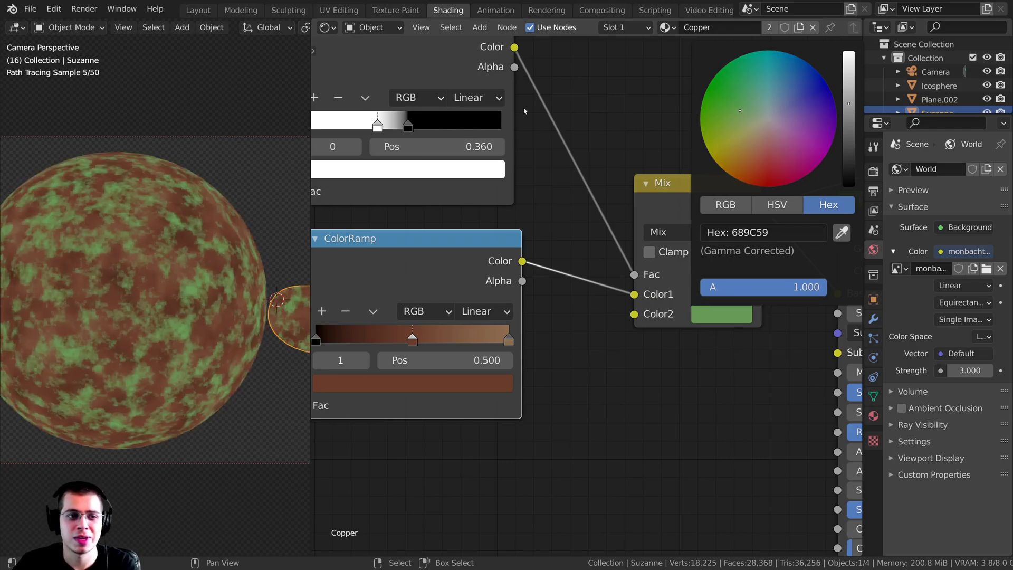
scroll(472, 266, "down", 1)
mouse_move(441, 270)
left_mouse_down()
mouse_move(470, 278)
mouse_move(456, 279)
left_mouse_up()
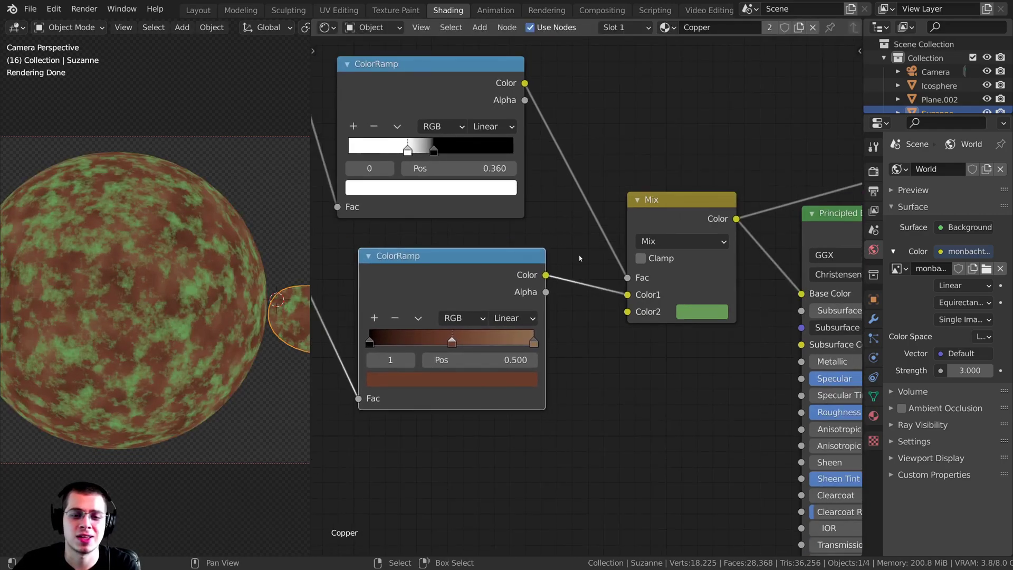
middle_click_drag(585, 259, 546, 267)
left_click(654, 316)
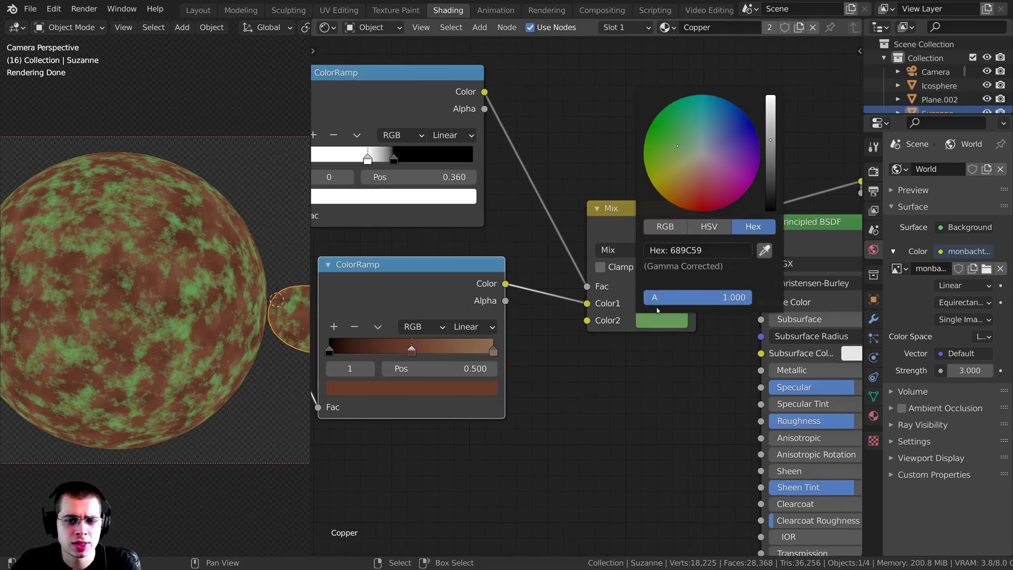
mouse_move(678, 147)
left_mouse_down()
mouse_move(663, 143)
mouse_move(690, 134)
left_mouse_up()
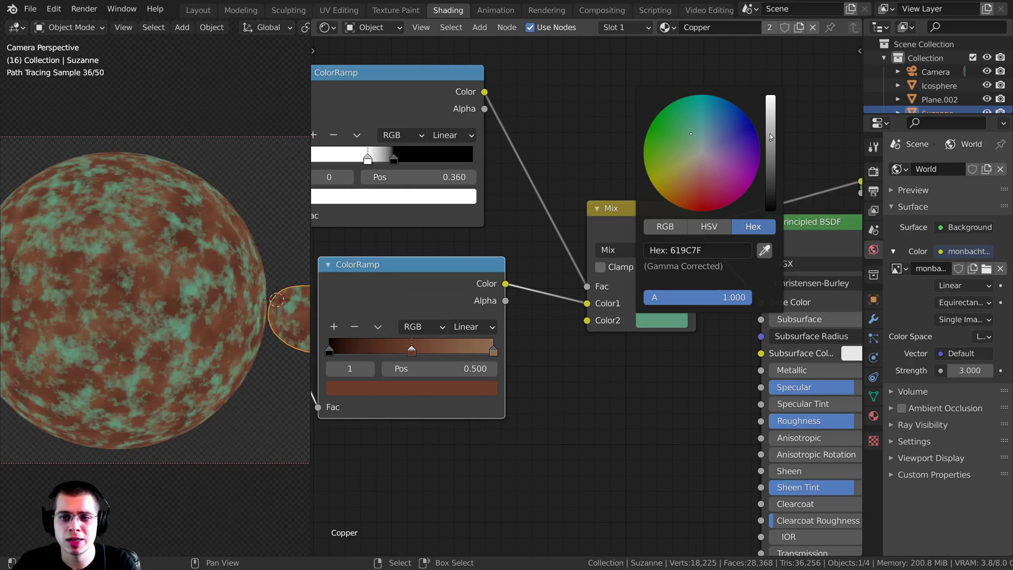
left_click_drag(770, 137, 770, 158)
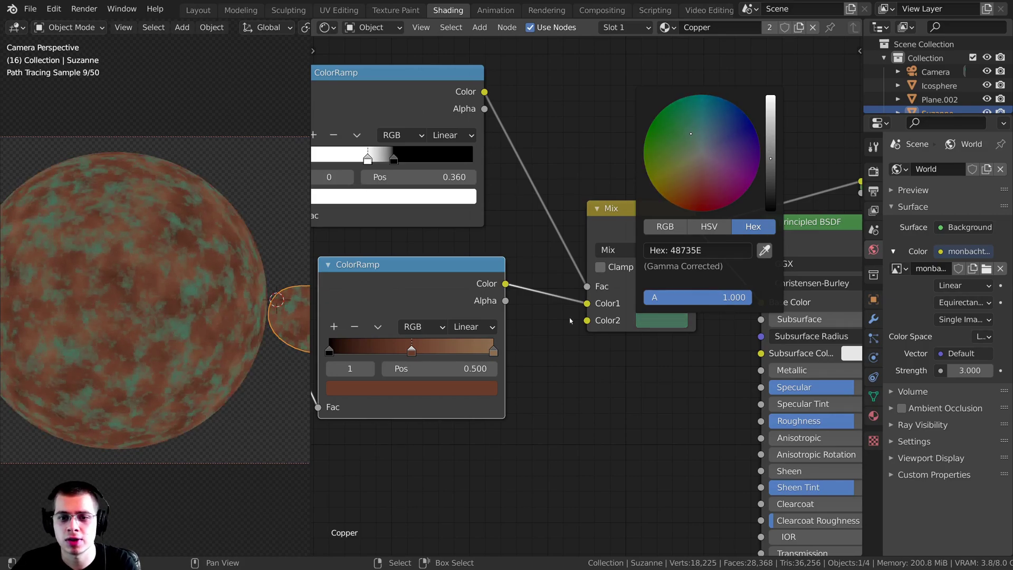
left_click(650, 324)
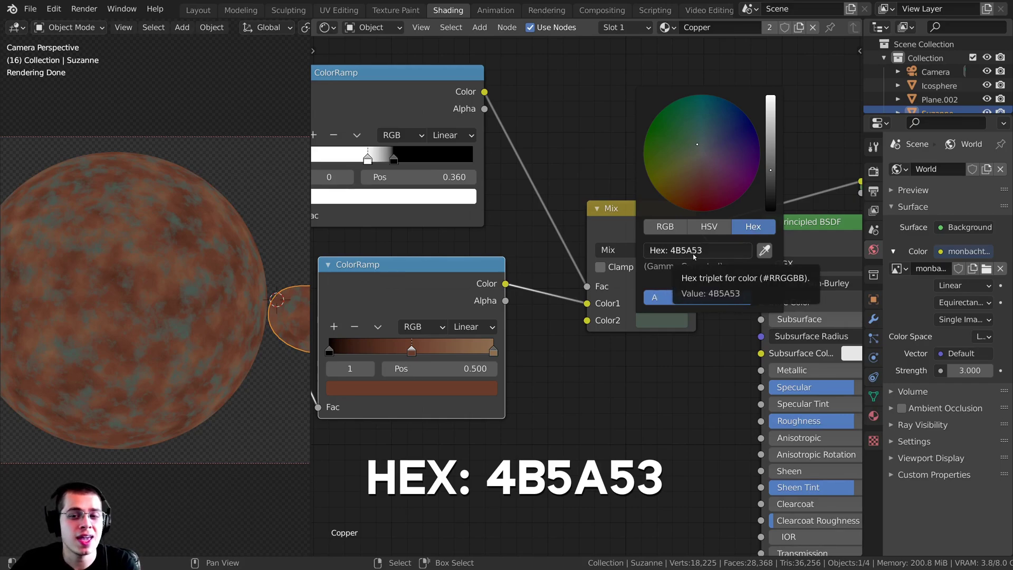
Route the Principled BSDF back to the Material Output and inspect the shaded material on the monkey head.
scroll(131, 251, "down", 2)
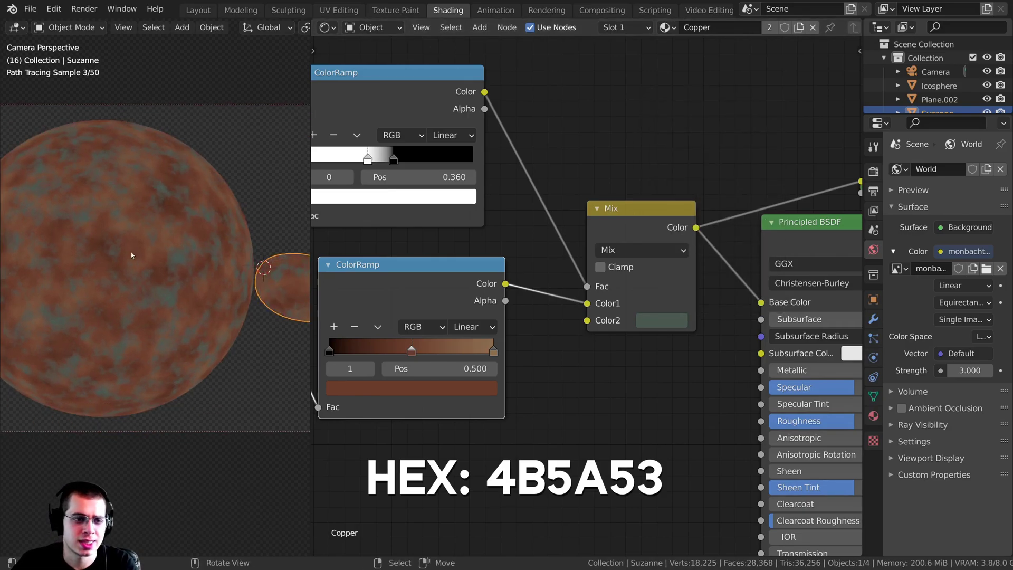
scroll(371, 298, "down", 5)
middle_click_drag(496, 295, 437, 295)
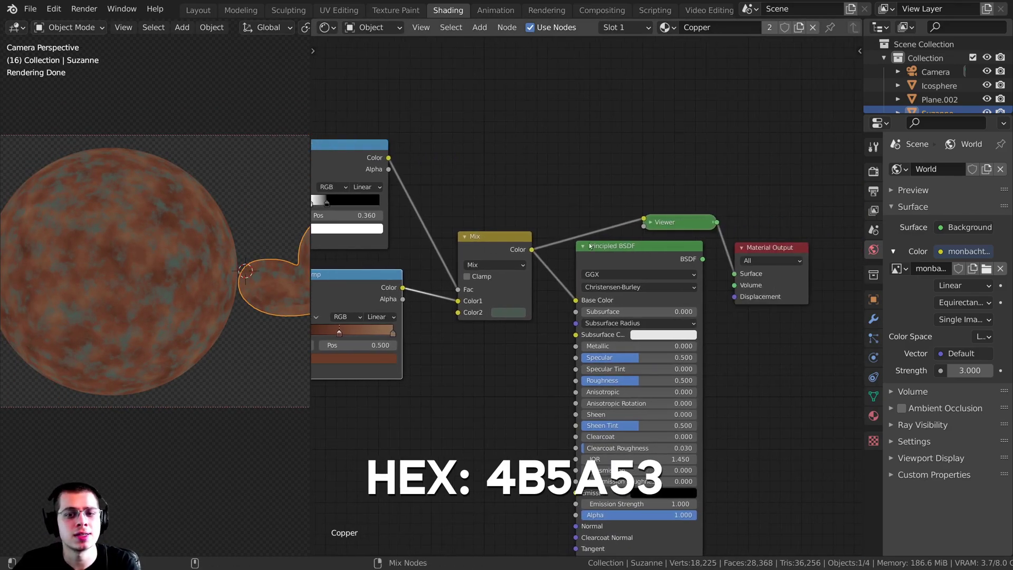
left_click(624, 260, "ctrl+shift")
middle_click_drag(233, 208, 79, 222, "shift")
scroll(163, 199, "down", 2)
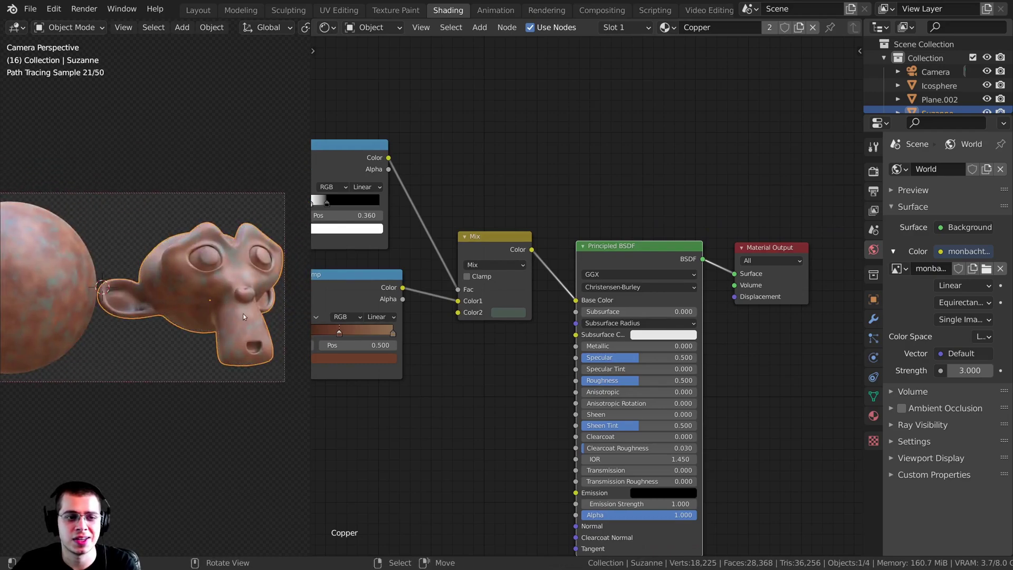
scroll(243, 314, "up", 1)
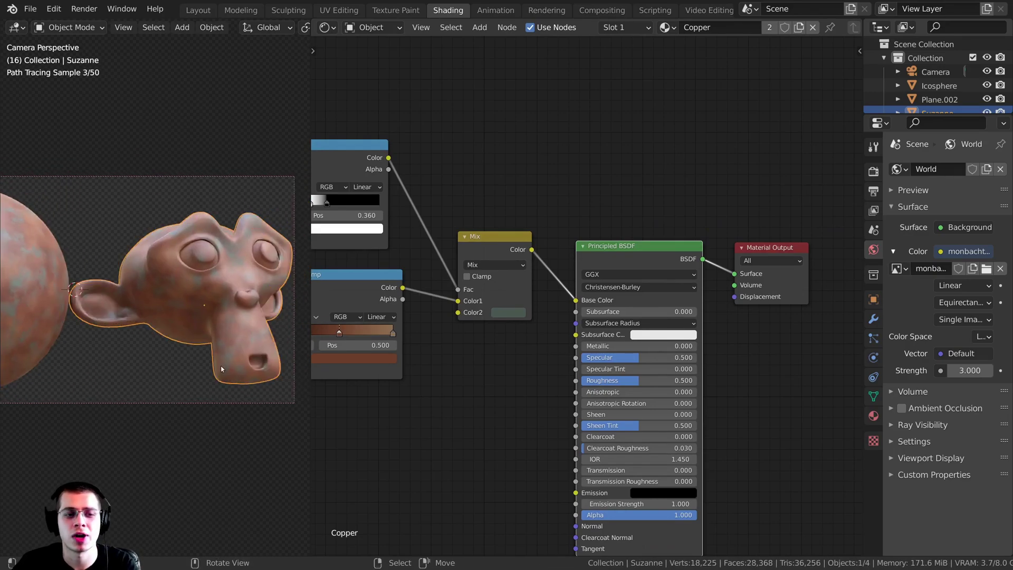
Set the Principled BSDF's Metallic value to 1.000 and check the metallic look on the monkey head.
middle_click_drag(591, 379, 598, 324)
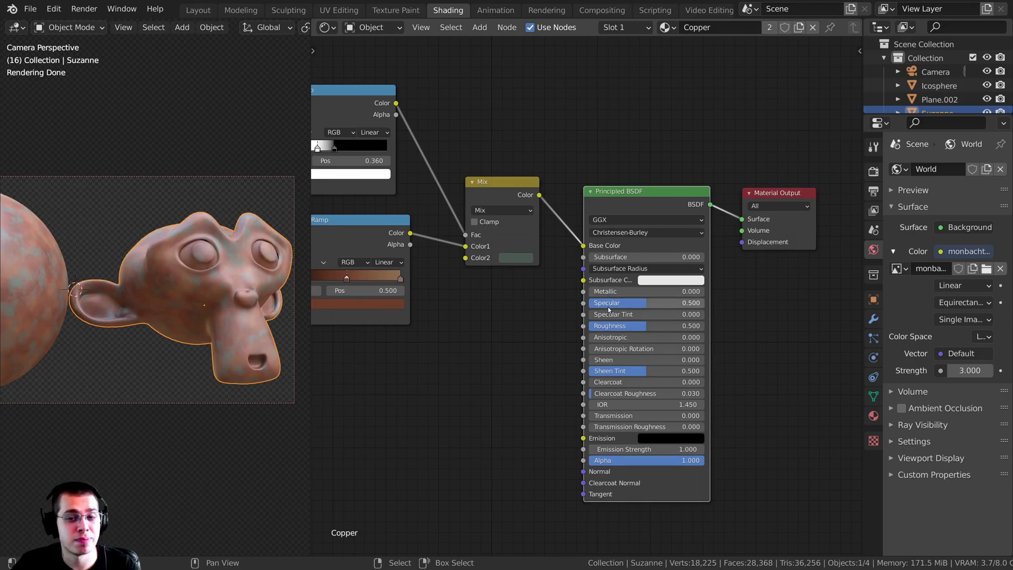
scroll(628, 304, "up", 3)
left_click_drag(619, 289, 806, 289)
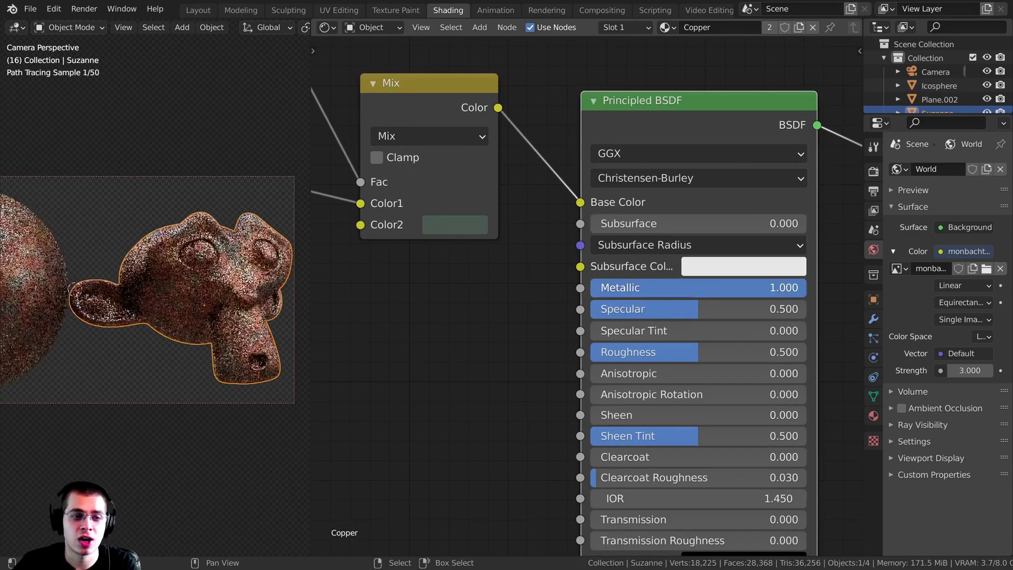
middle_click_drag(233, 130, 230, 139, "shift")
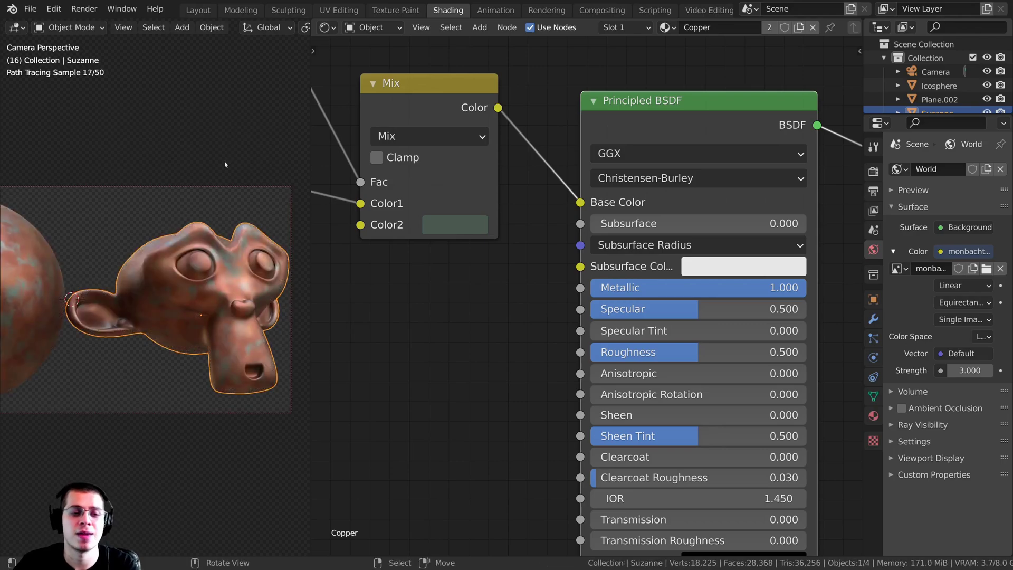
Connect the black-and-white ColorRamp's Color output to the Principled BSDF's Roughness input, keeping its link to the Mix factor.
scroll(177, 294, "down", 2)
scroll(760, 257, "down", 3)
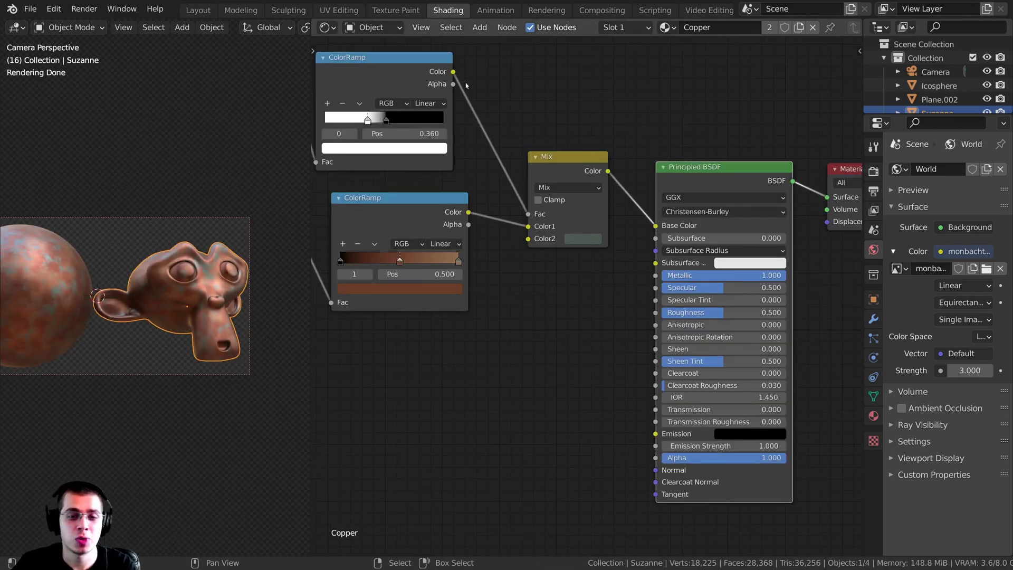
mouse_move(707, 314)
left_mouse_down()
mouse_move(727, 314)
mouse_move(707, 314)
left_mouse_up()
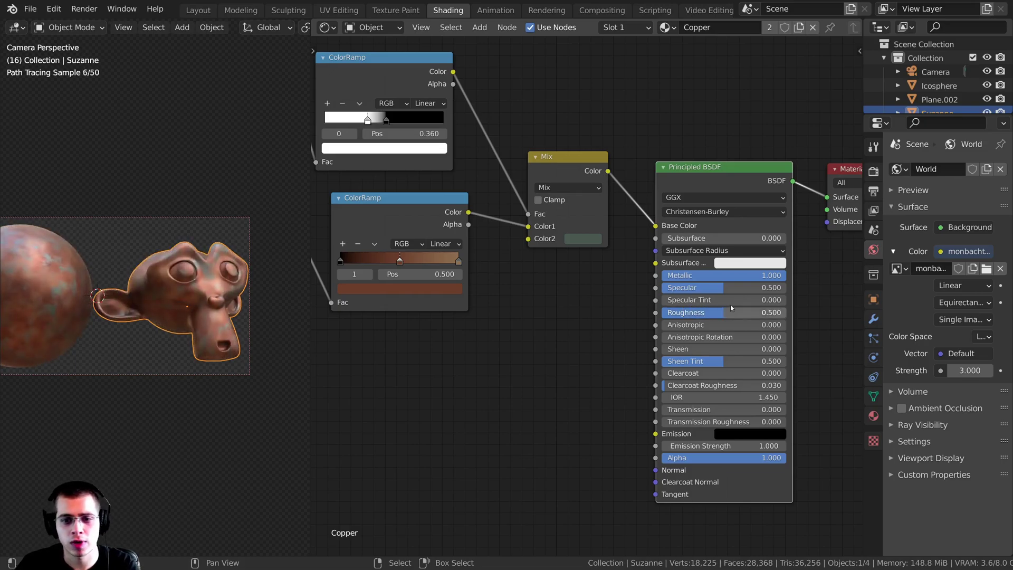
left_click_drag(539, 173, 544, 169)
middle_click_drag(544, 169, 579, 155)
mouse_move(436, 67)
left_mouse_down()
mouse_move(402, 75)
mouse_move(438, 63)
left_mouse_up()
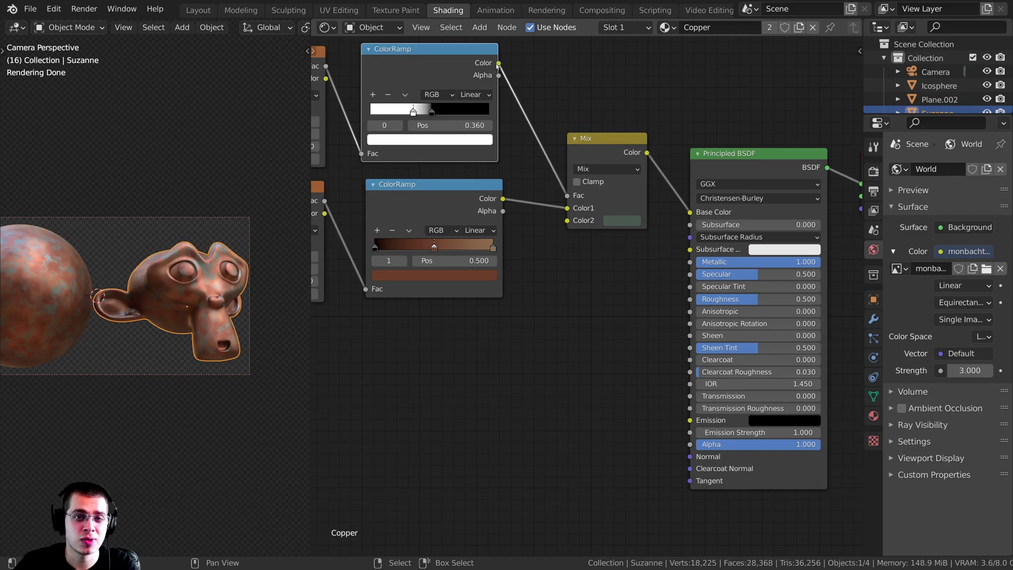
left_click_drag(499, 64, 690, 299)
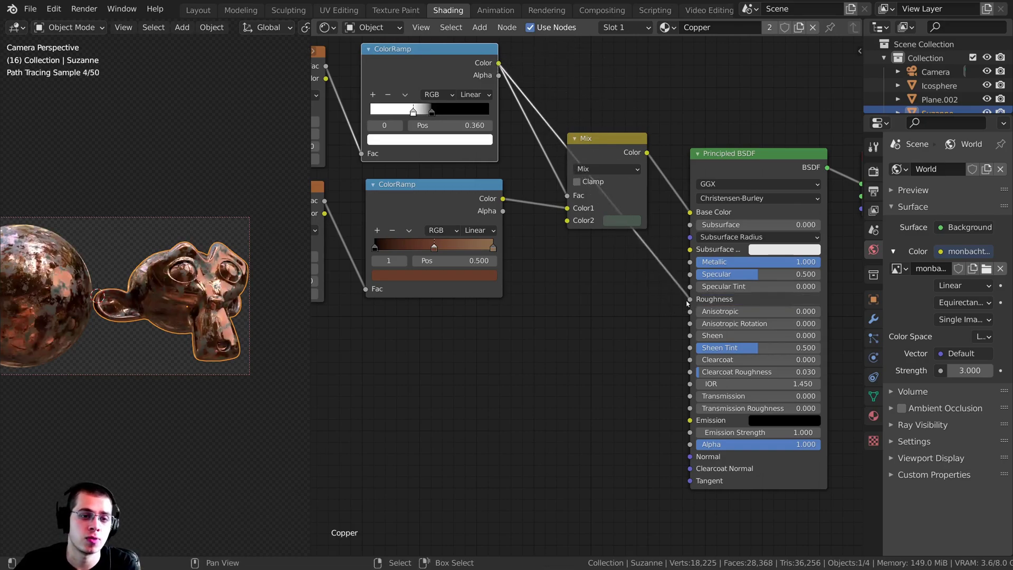
Nudge the Mix node and examine the shiny copper and rough patches on the monkey head up close.
middle_click_drag(579, 254, 572, 289)
scroll(581, 291, "up", 1)
left_click_drag(592, 185, 603, 167)
scroll(264, 288, "up", 3)
middle_click_drag(161, 281, 146, 283, "shift")
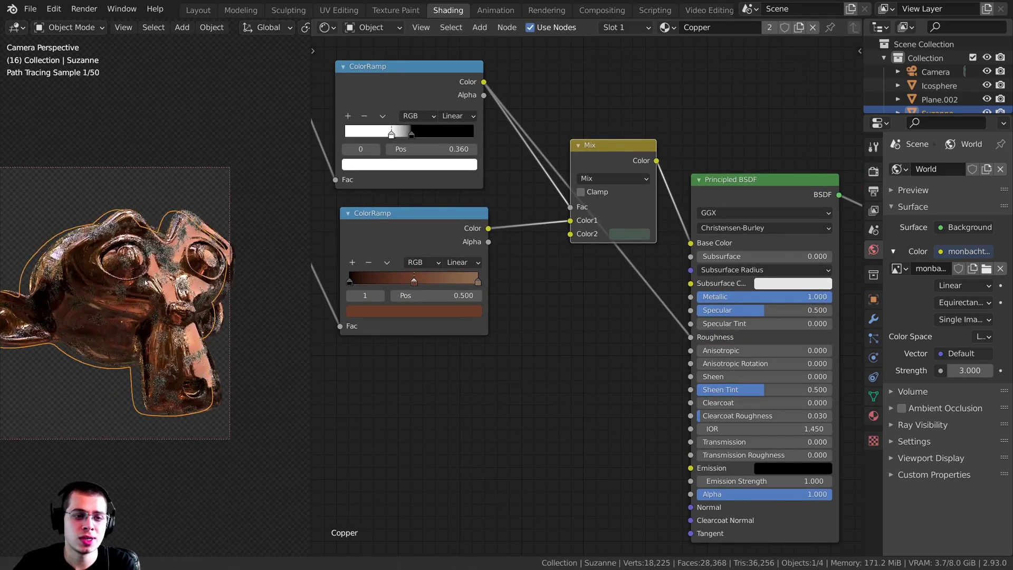
scroll(146, 282, "up", 4)
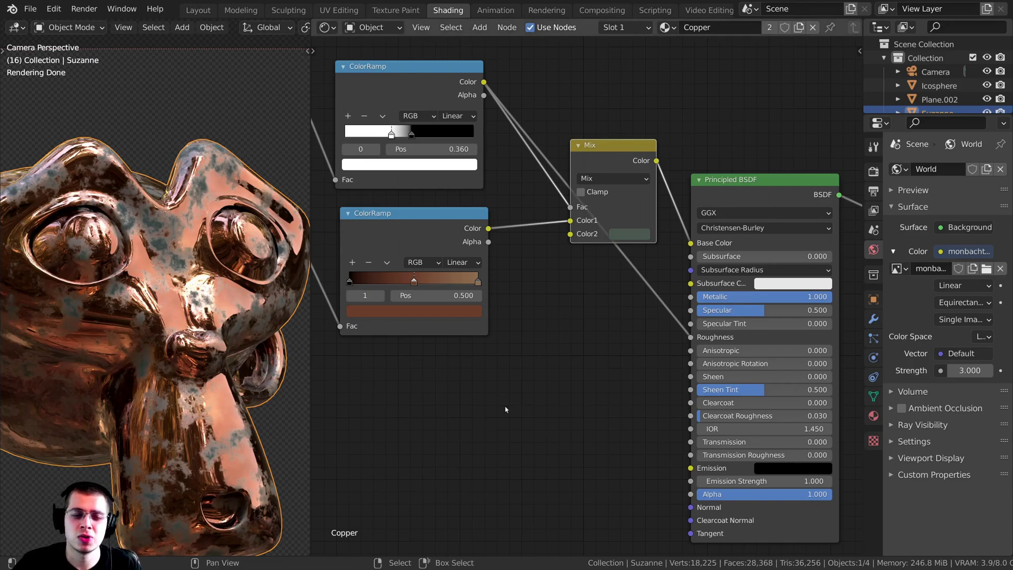
scroll(140, 275, "down", 2)
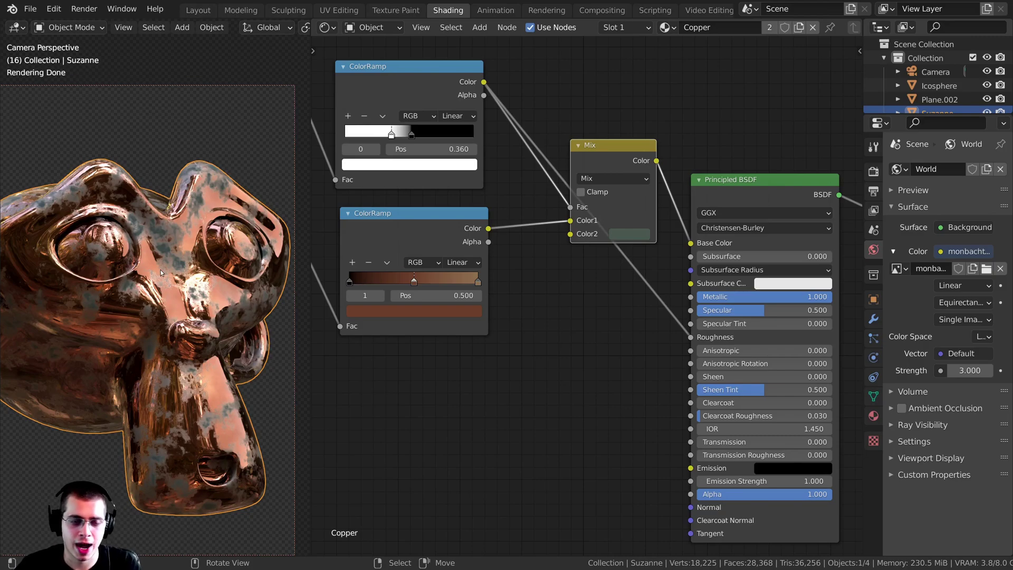
Insert a new ColorRamp on the link between the black-and-white ColorRamp and the Principled BSDF's Roughness input.
middle_click_drag(534, 271, 531, 263)
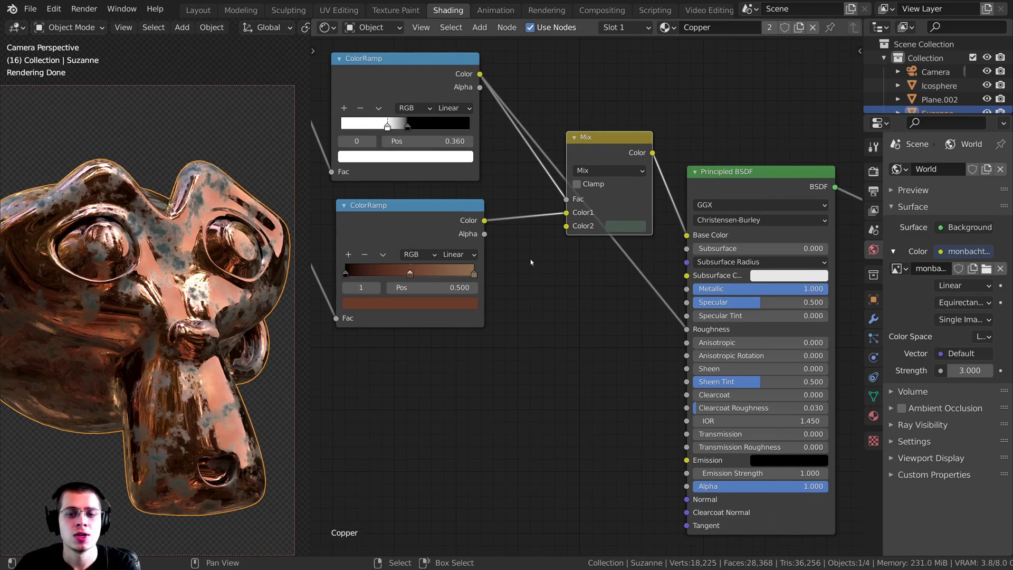
key("shift+a")
left_click(573, 257)
type("col")
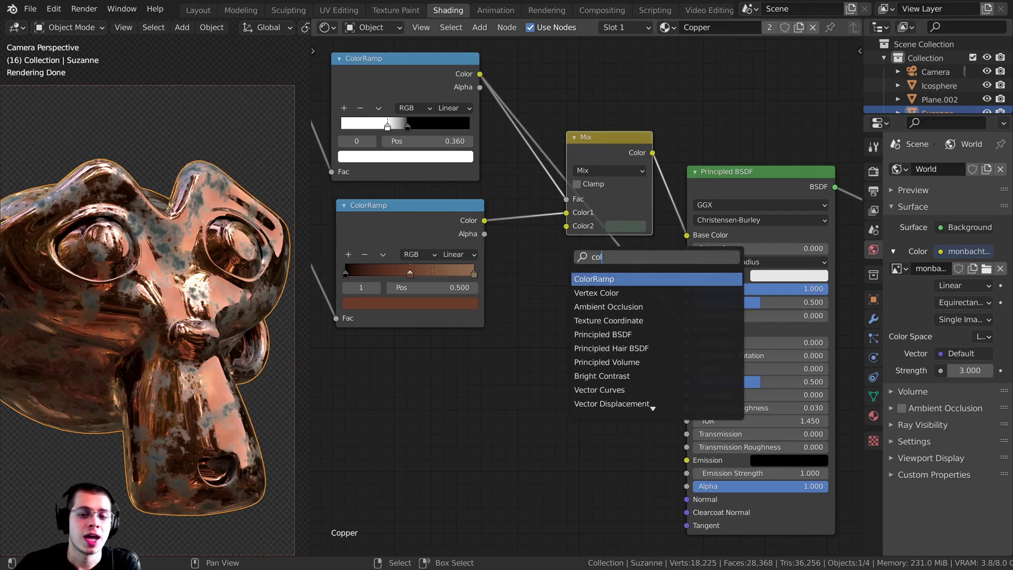
left_click(595, 278)
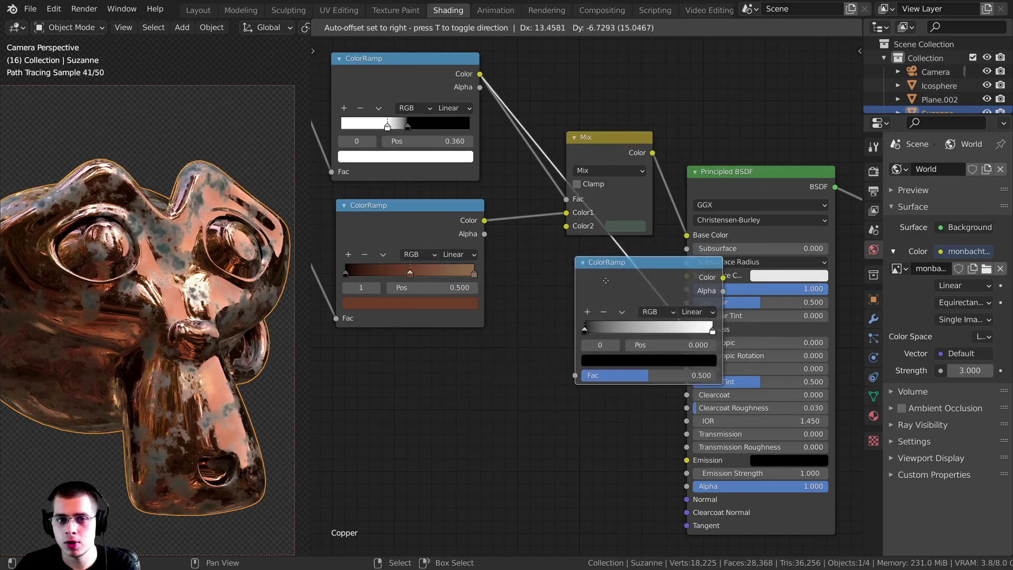
left_click(624, 285)
left_click_drag(623, 284, 629, 293)
scroll(531, 313, "down", 1)
middle_click_drag(694, 288, 587, 292)
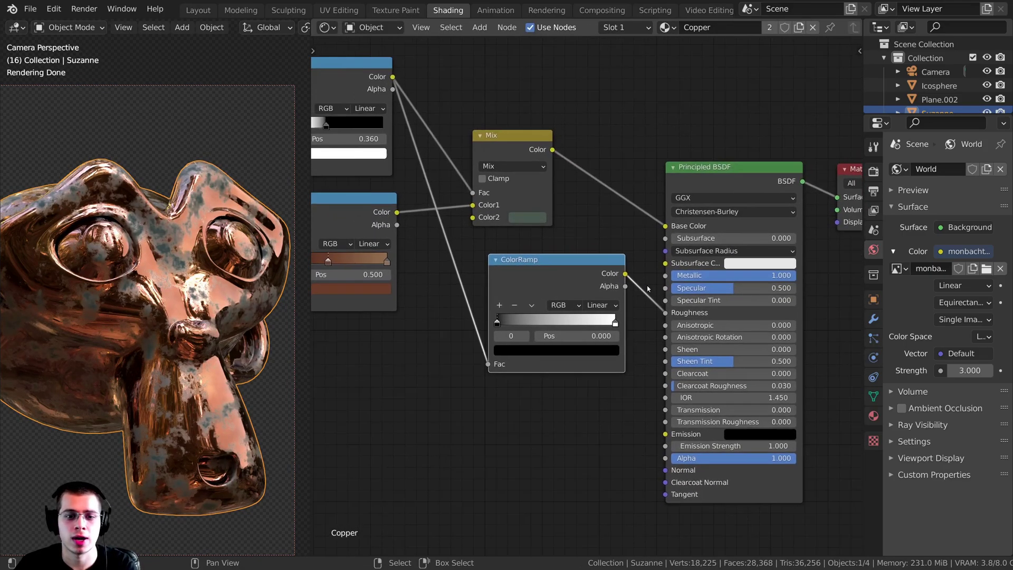
Darken the white stop of the roughness ColorRamp to a mid grey.
scroll(587, 292, "up", 3)
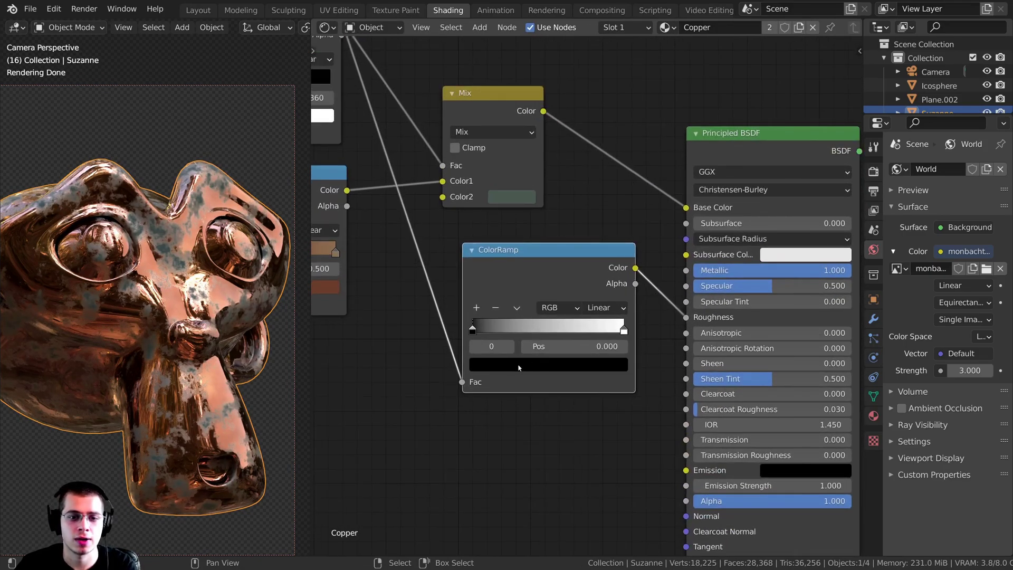
left_click(624, 329)
left_click(600, 364)
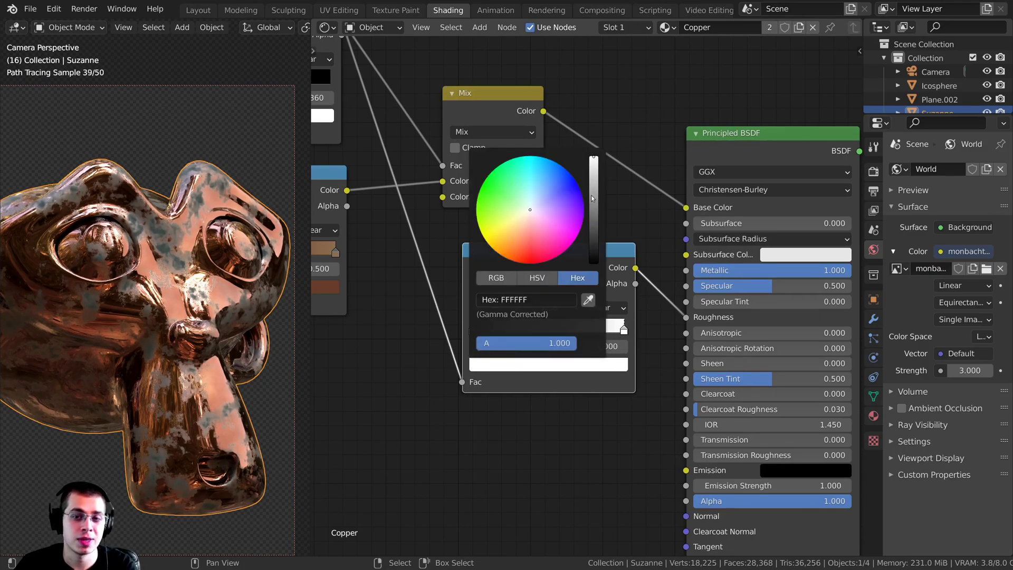
left_click_drag(592, 198, 594, 202)
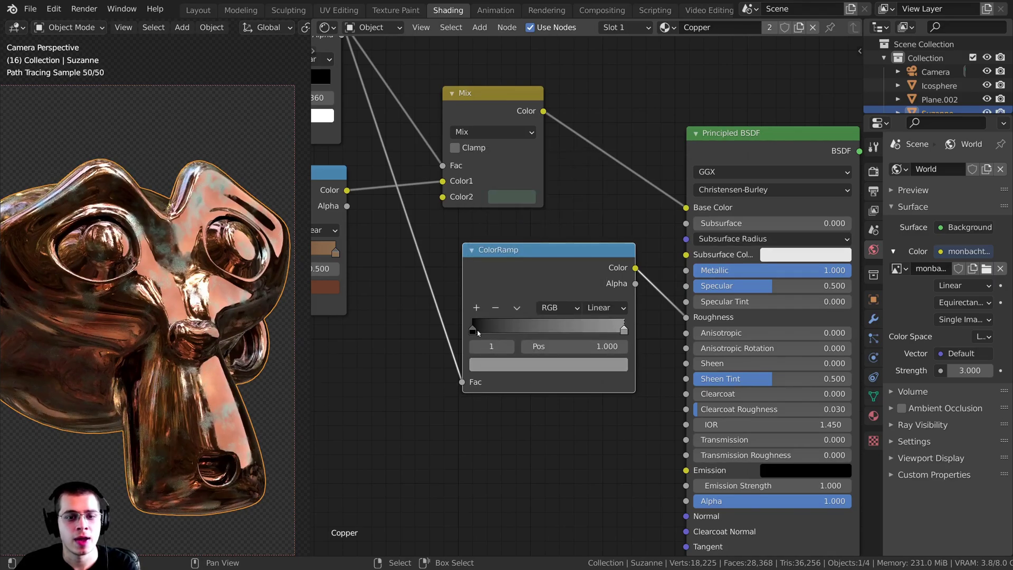
Lighten the roughness ColorRamp's black stop to grey and fine-tune the greys of both stops.
left_click(477, 331)
left_click(524, 363)
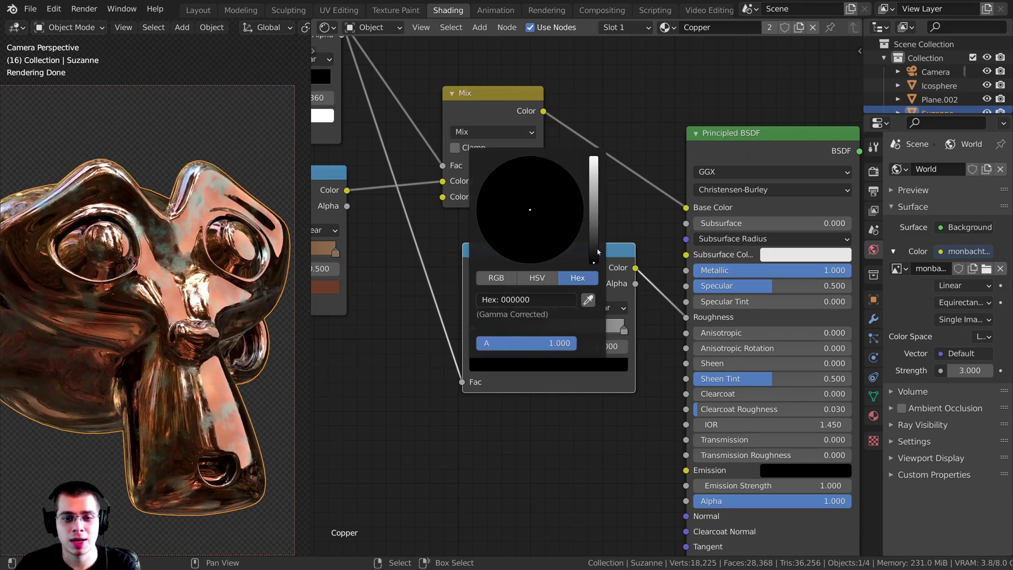
left_click_drag(597, 252, 594, 202)
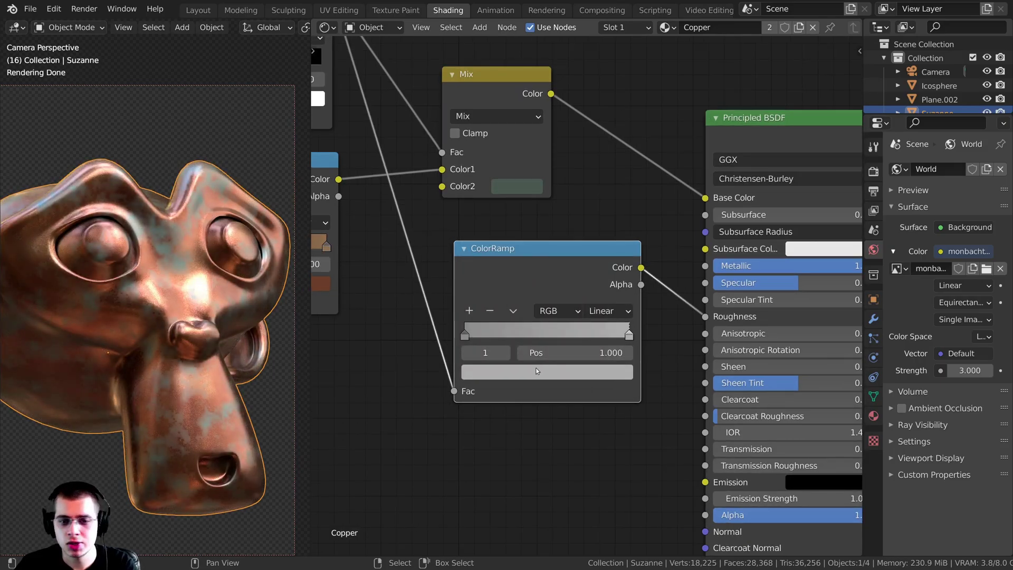
left_click(537, 371)
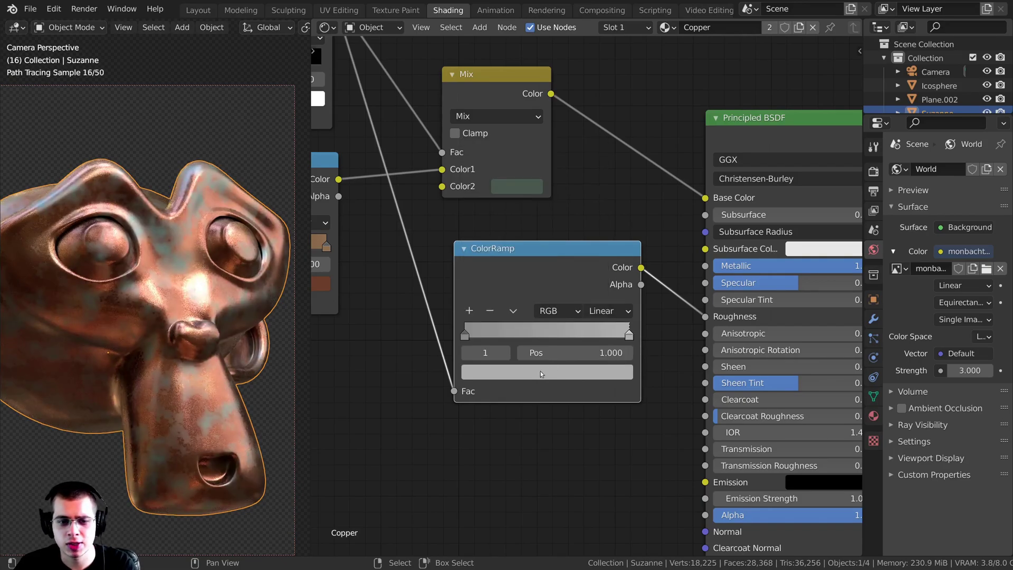
left_click(464, 335)
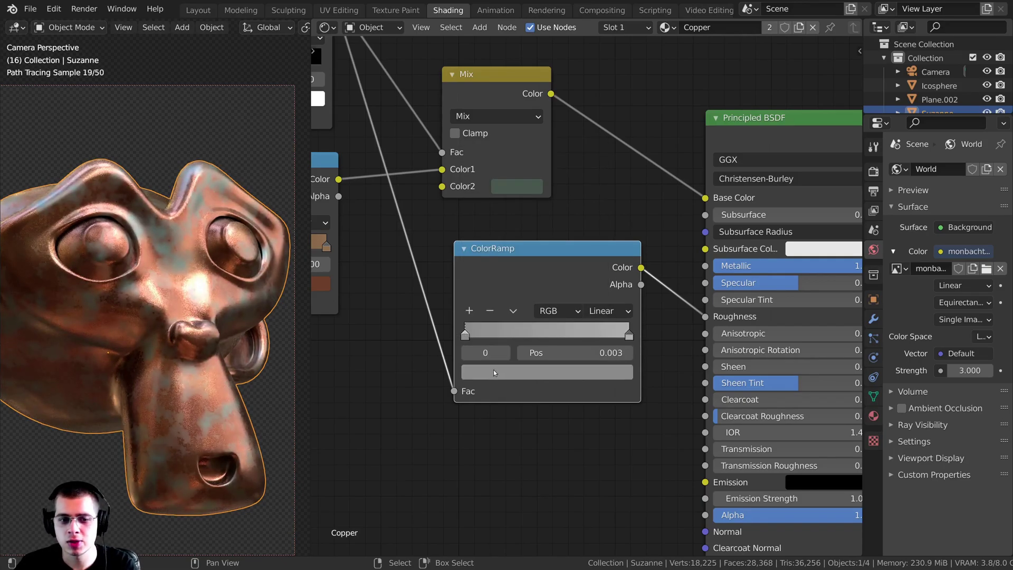
left_click(494, 372)
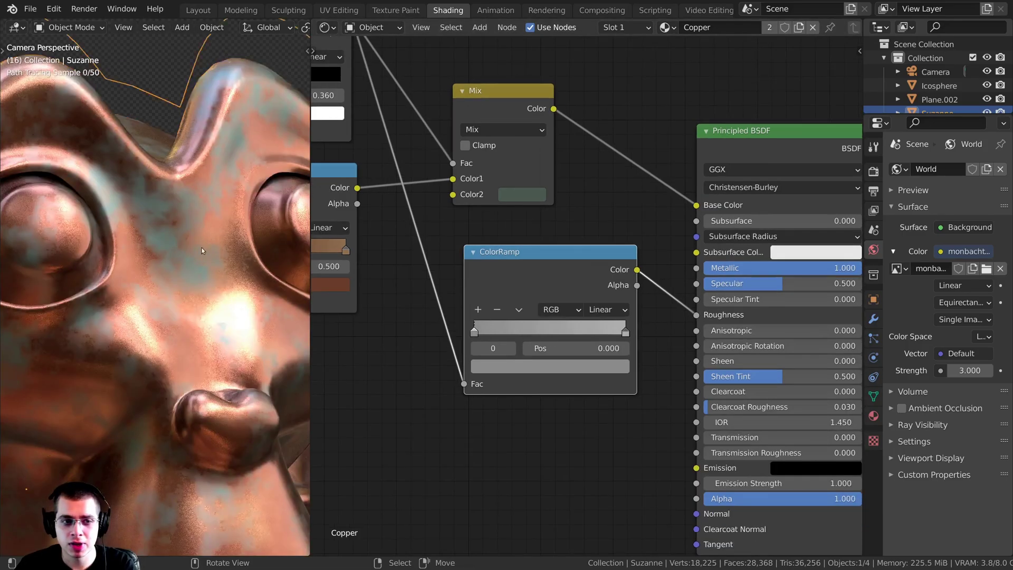
Examine the adjusted roughness on the monkey head and sphere from close up, and return to the camera view.
scroll(153, 234, "up", 1)
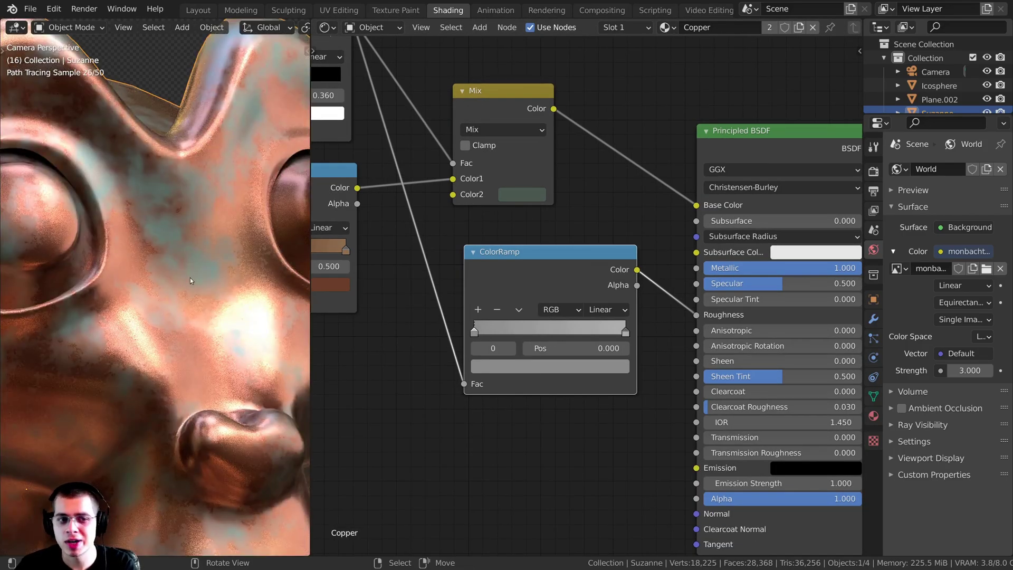
scroll(158, 264, "down", 4)
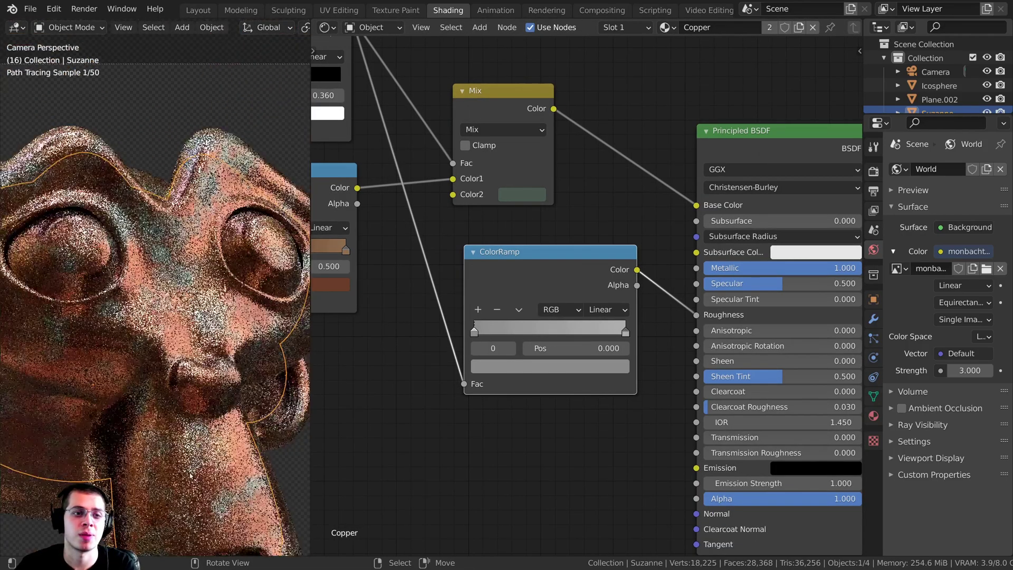
scroll(567, 436, "down", 3)
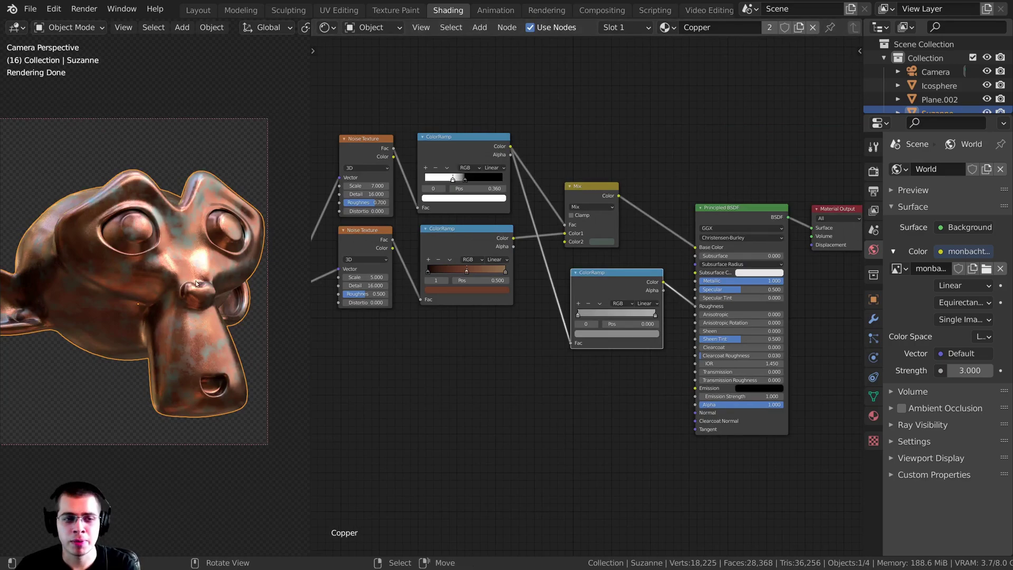
middle_click_drag(197, 283, 218, 297)
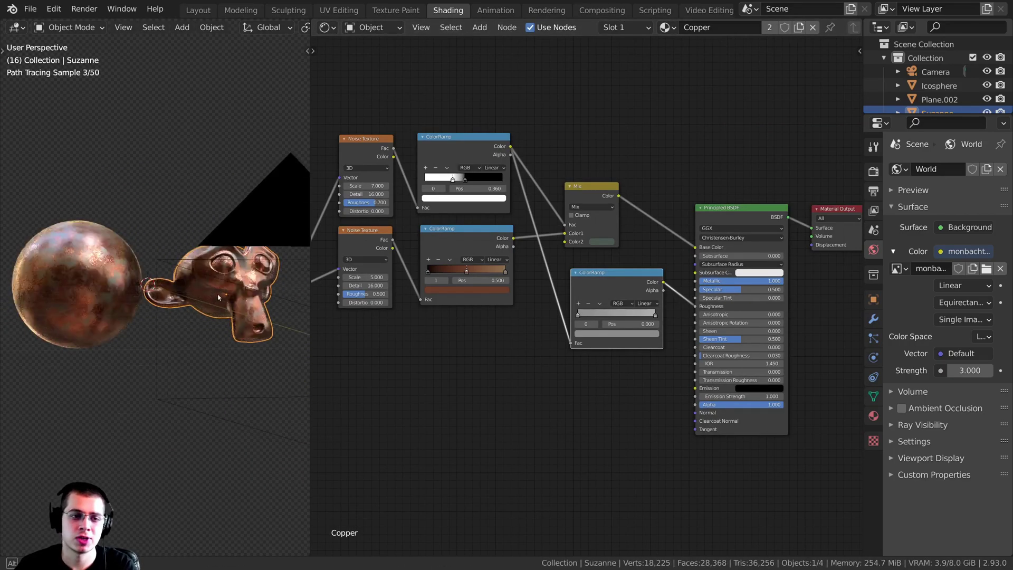
key("KP_0")
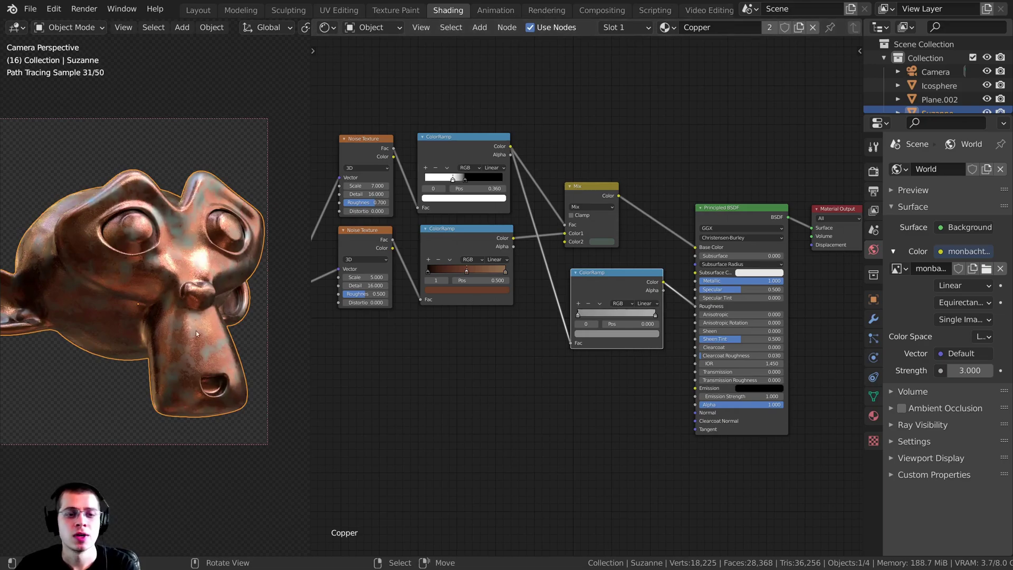
Connect the Fac output of the Noise Texture with scale 5 to the Principled BSDF's Normal input.
scroll(600, 285, "up", 1)
middle_click_drag(465, 359, 515, 267)
left_click_drag(433, 163, 426, 135)
left_click_drag(528, 134, 754, 354)
middle_click_drag(442, 231, 449, 239)
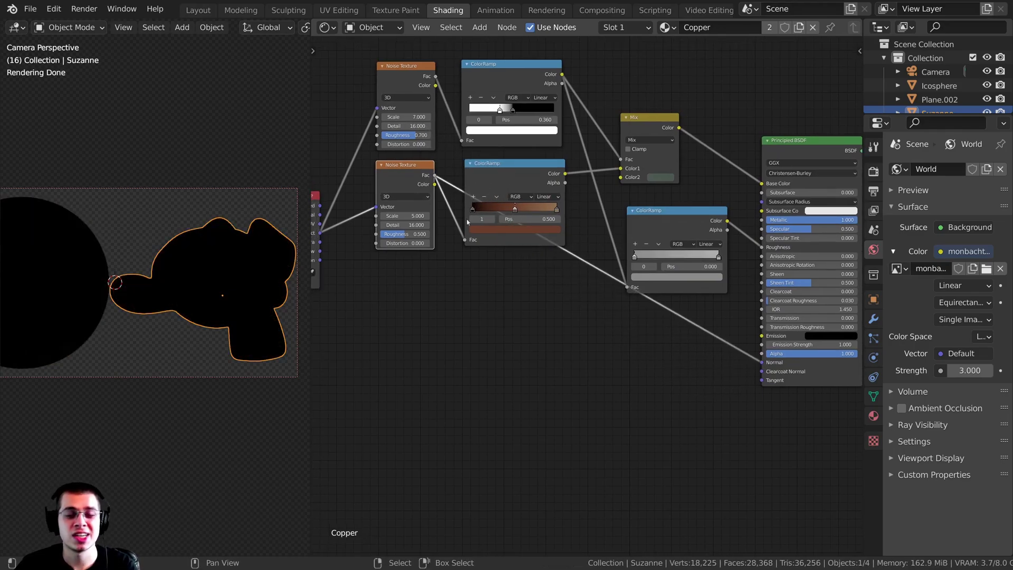
Insert a Bump node on the link into the Principled BSDF's Normal input and place it below the ColorRamps.
scroll(580, 299, "up", 2)
scroll(596, 316, "up", 1)
middle_click_drag(601, 326, 518, 304)
key("shift+a")
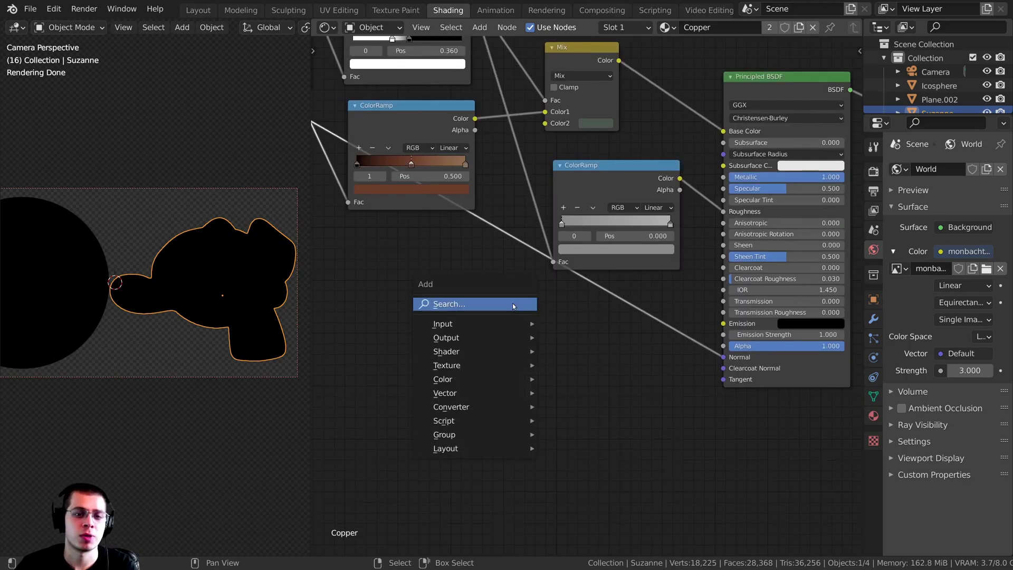
left_click(527, 304)
type("bum")
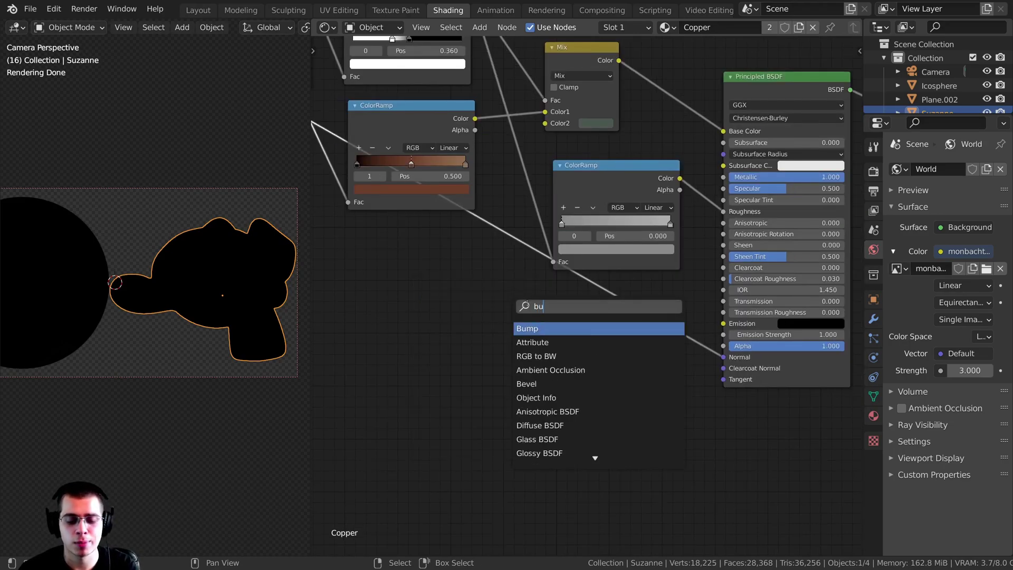
left_click(524, 329)
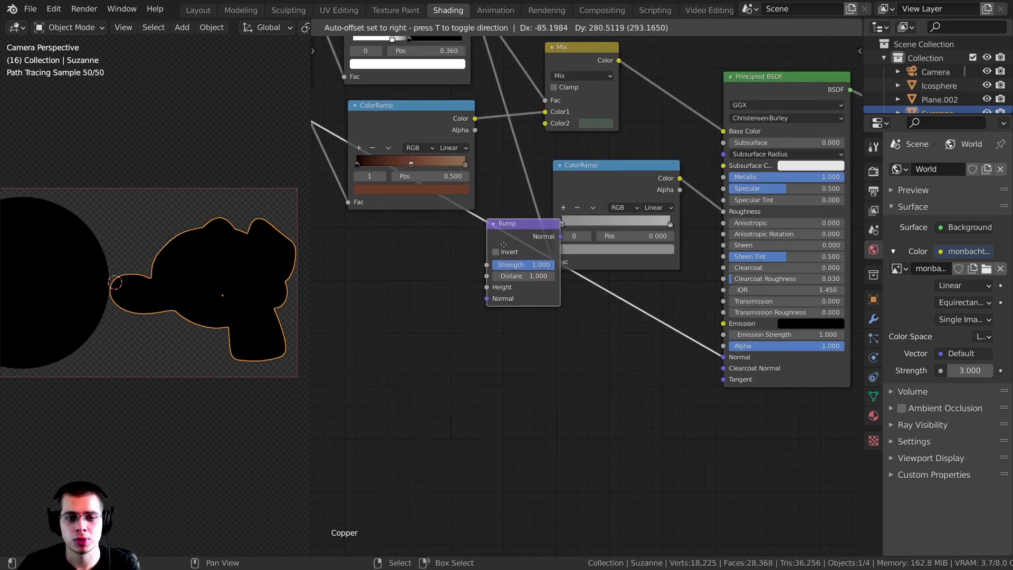
left_click(480, 238)
left_click_drag(481, 238, 480, 353)
Move the Noise Texture's Fac link from the Bump node's Normal input to its Height input.
middle_click_drag(384, 250, 503, 238)
key("h")
mouse_move(378, 100)
left_mouse_down()
mouse_move(338, 116)
mouse_move(367, 117)
left_mouse_up()
left_click(323, 115)
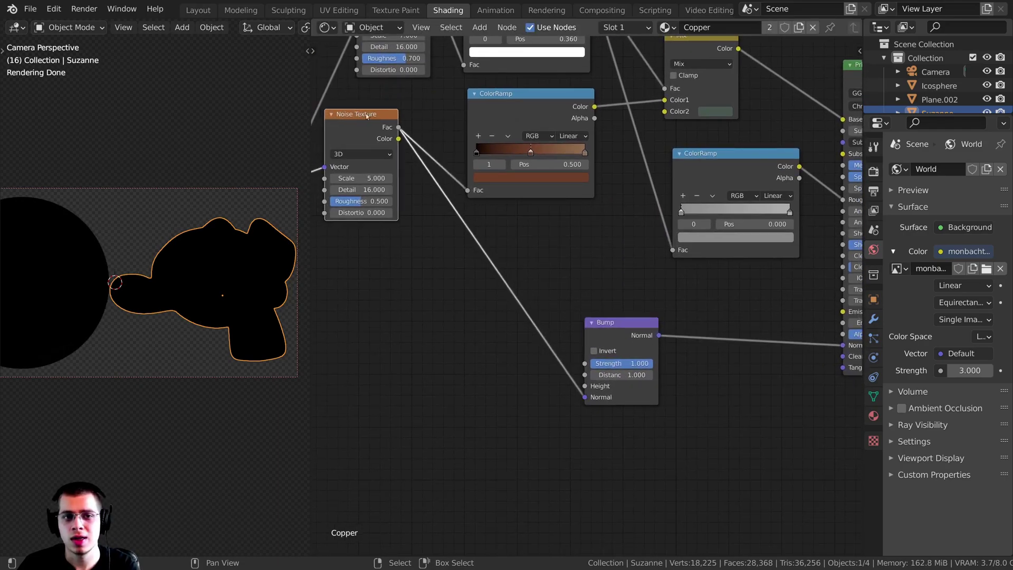
left_click_drag(582, 398, 584, 385)
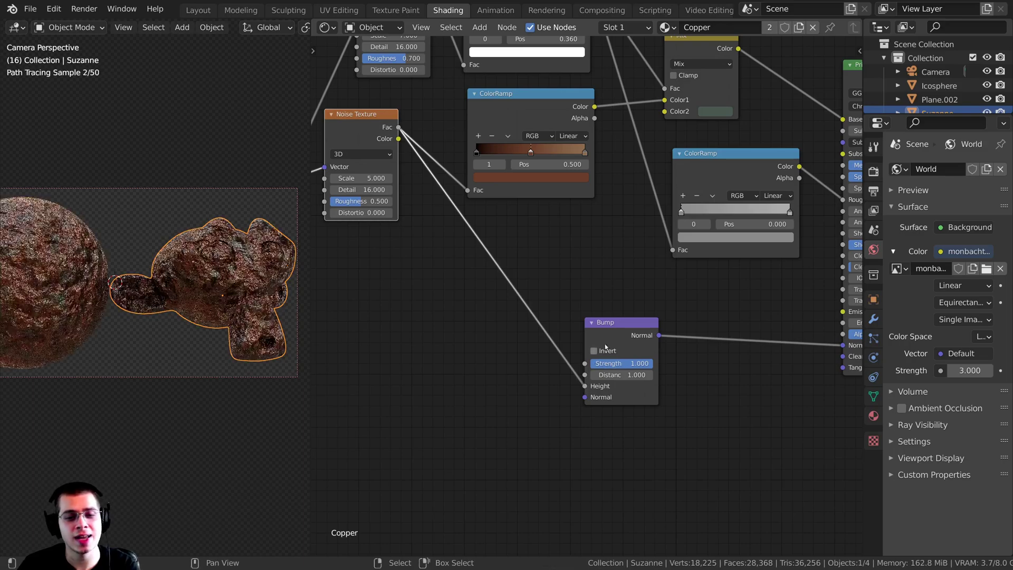
middle_click_drag(728, 301, 469, 289)
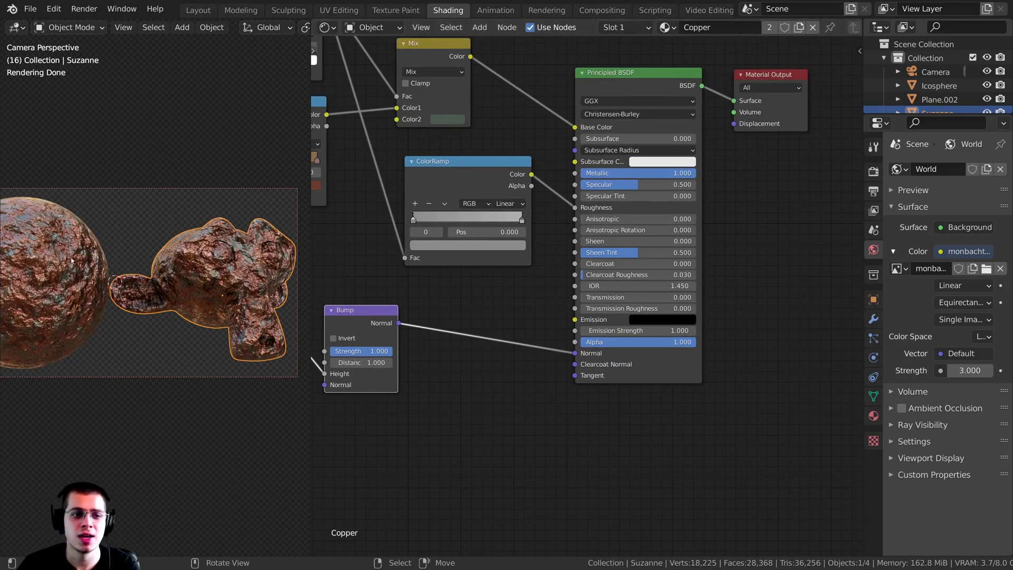
Set the Bump node's Strength to 0.08 and inspect the subtler surface on the monkey head.
scroll(587, 395, "up", 2)
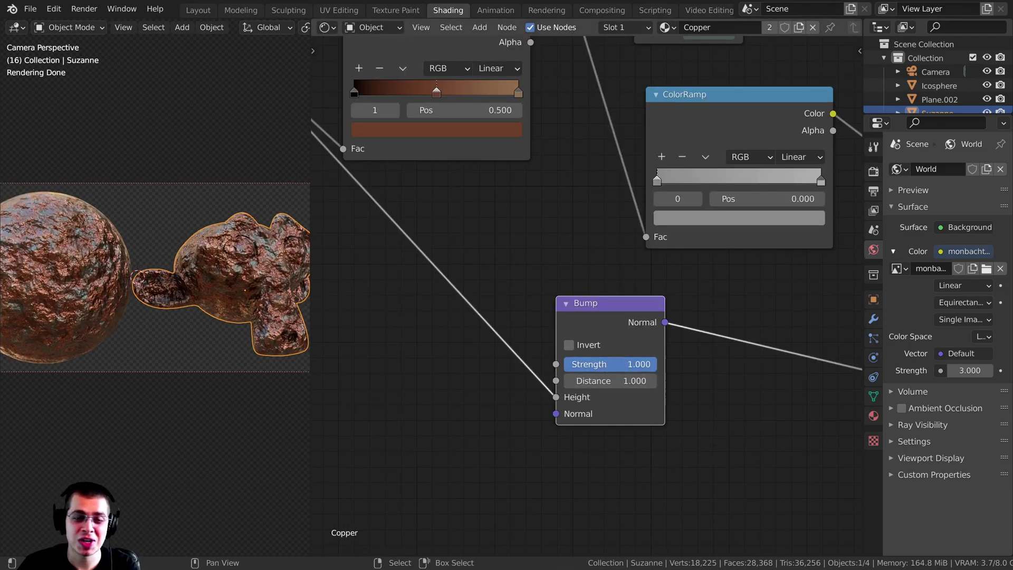
left_click(627, 365)
left_click(625, 346)
left_click(628, 365)
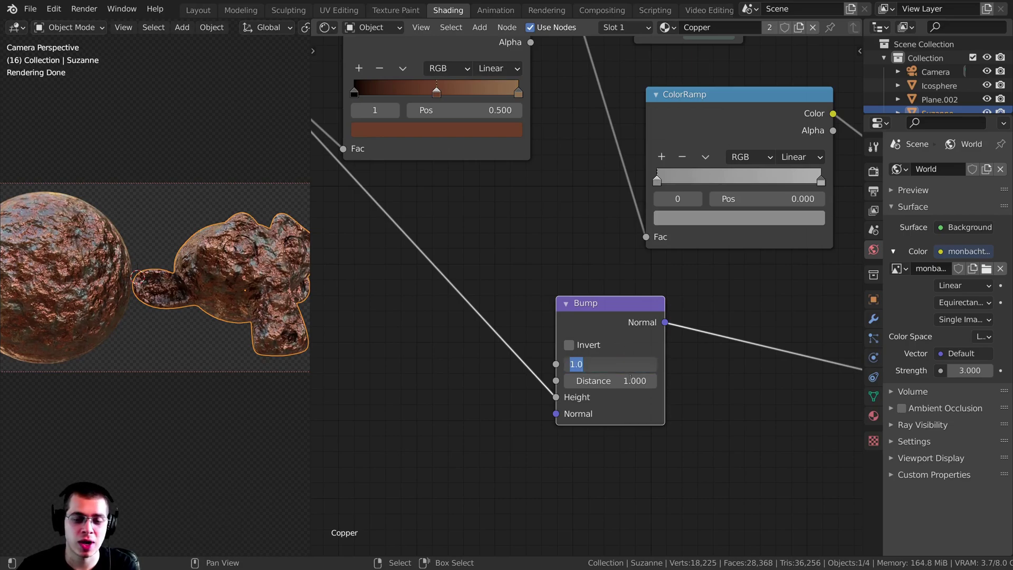
type(".0")
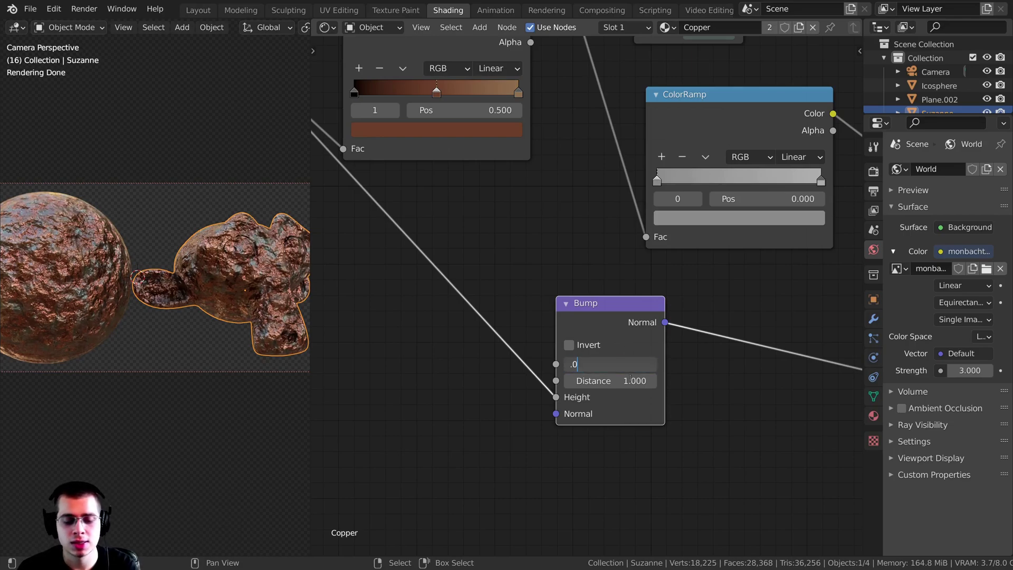
type("8")
key("Return")
middle_click_drag(256, 232, 168, 235, "shift")
scroll(168, 237, "up", 5)
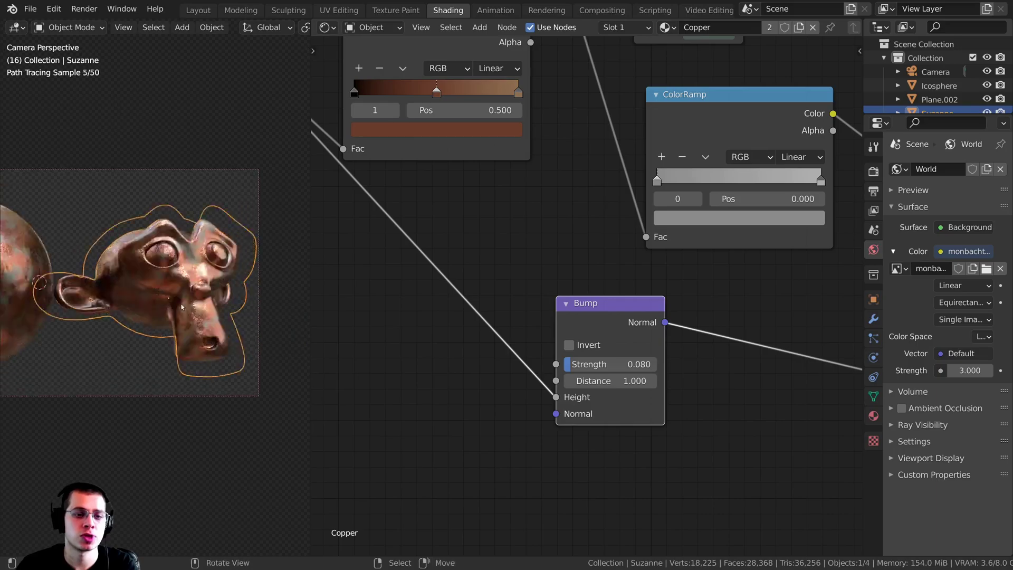
Examine the bumpy copper surface up close on the monkey head and review the material's whole node network.
middle_click_drag(264, 264, 167, 290, "shift")
scroll(166, 292, "up", 1)
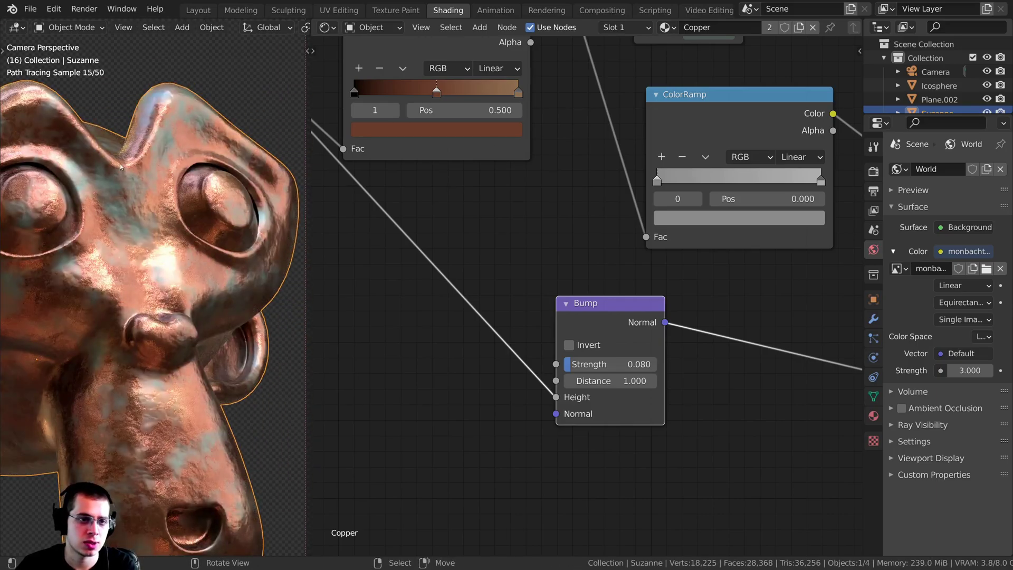
key("Home")
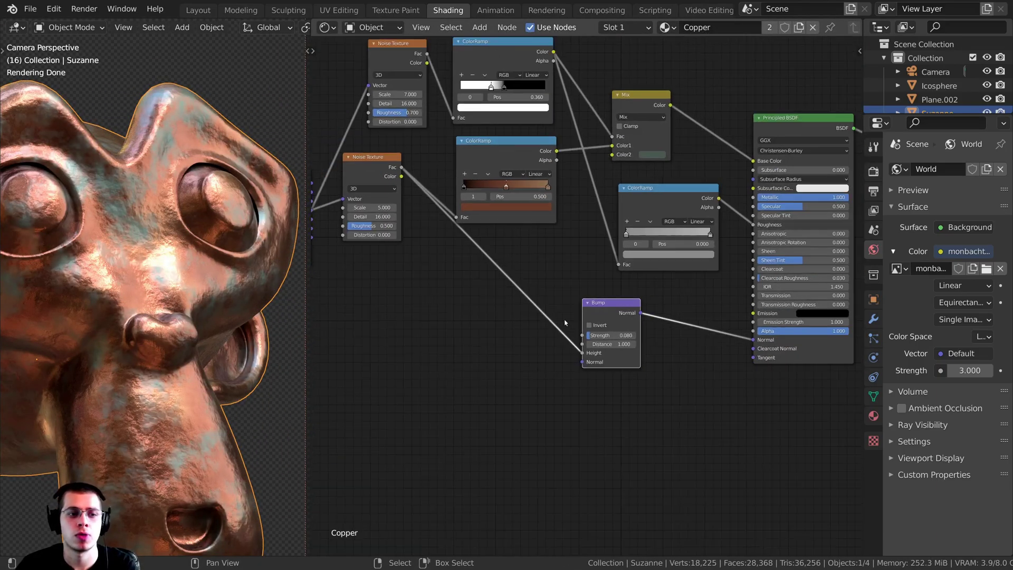
middle_click_drag(572, 218, 524, 272)
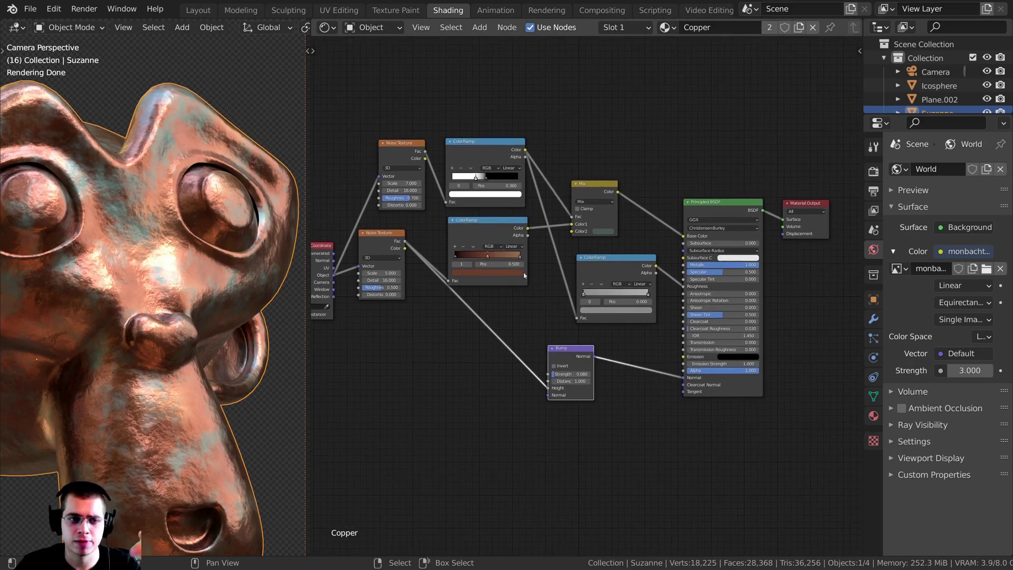
scroll(530, 256, "up", 4)
middle_click_drag(546, 195, 548, 179)
mouse_move(459, 83)
left_mouse_down()
mouse_move(438, 64)
mouse_move(449, 87)
left_mouse_up()
scroll(449, 87, "up", 1)
middle_click_drag(446, 88, 508, 116)
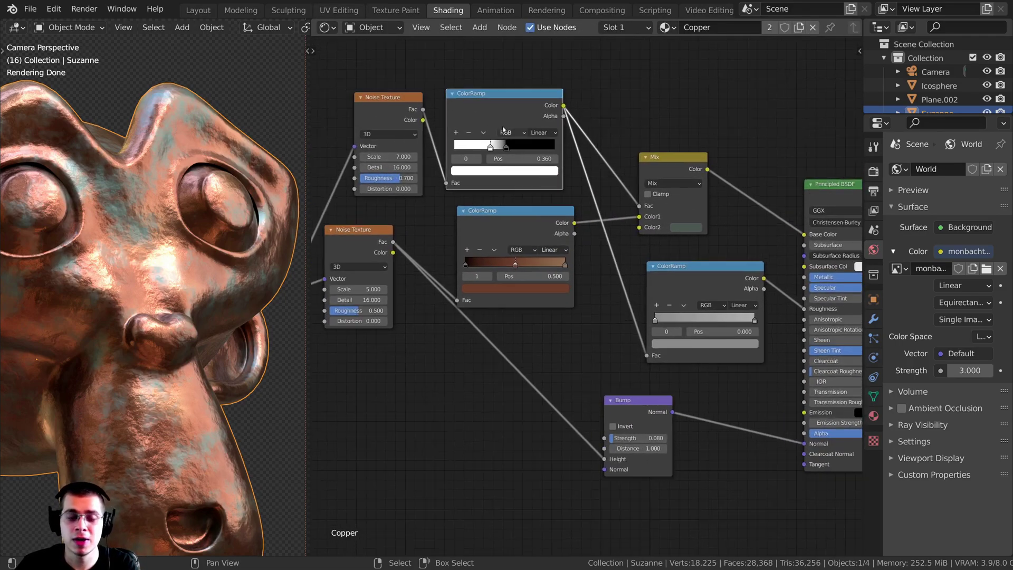
left_click_drag(504, 120, 513, 116)
scroll(617, 227, "down", 1)
middle_click_drag(617, 228, 574, 193)
Duplicate the Bump node and insert the copy between the original Bump and the Principled BSDF's Normal input.
left_click_drag(583, 361, 570, 370)
key("shift+d")
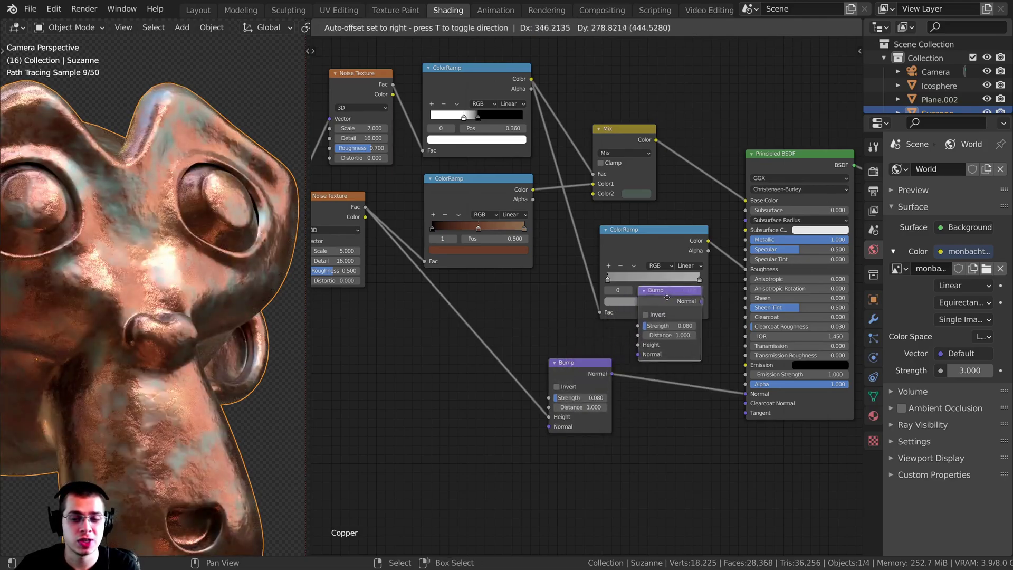
left_click(684, 360)
middle_click_drag(684, 360, 651, 352)
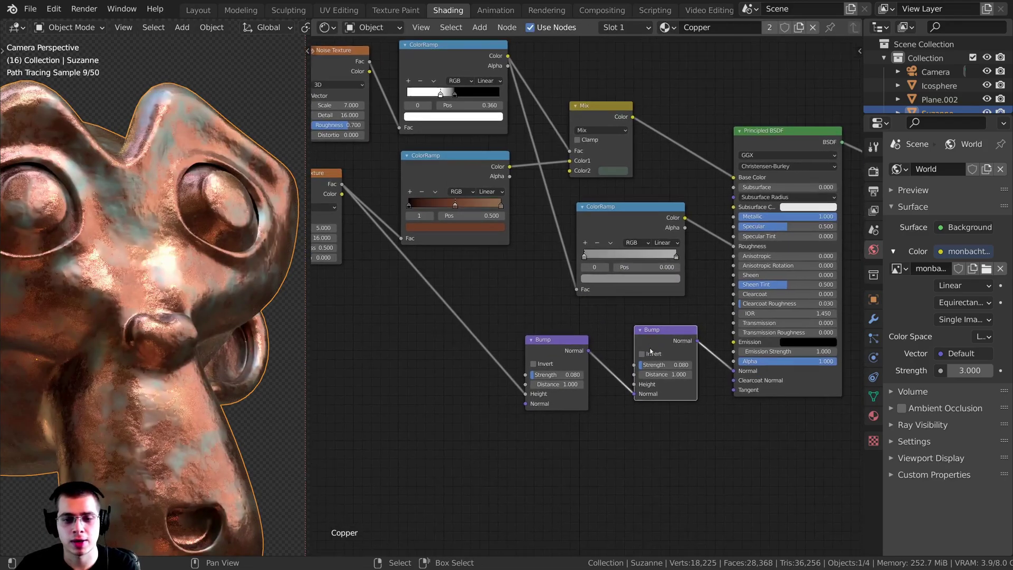
left_click(570, 364)
left_click(571, 363)
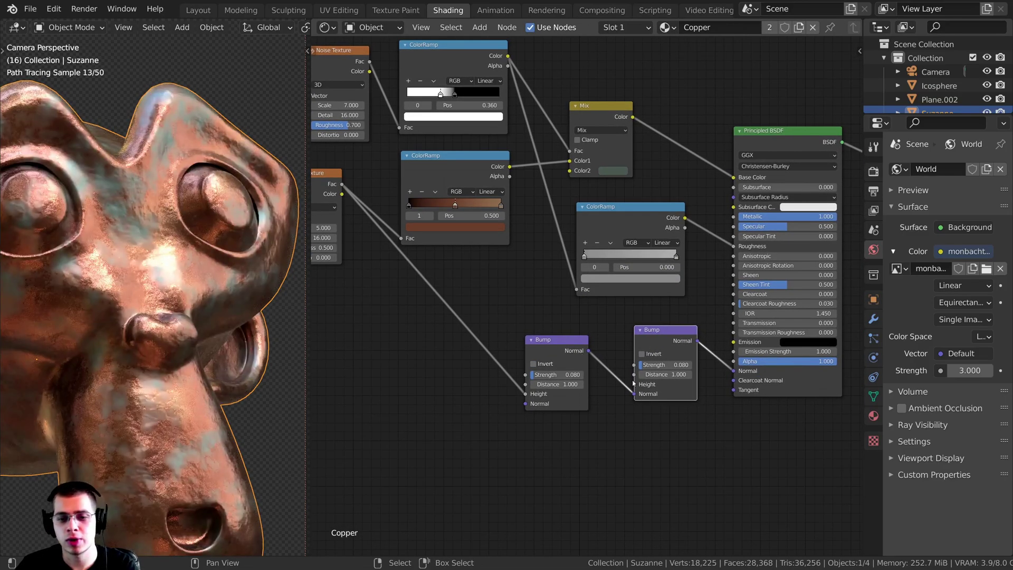
left_click_drag(658, 337, 663, 330)
middle_click_drag(634, 312, 633, 313)
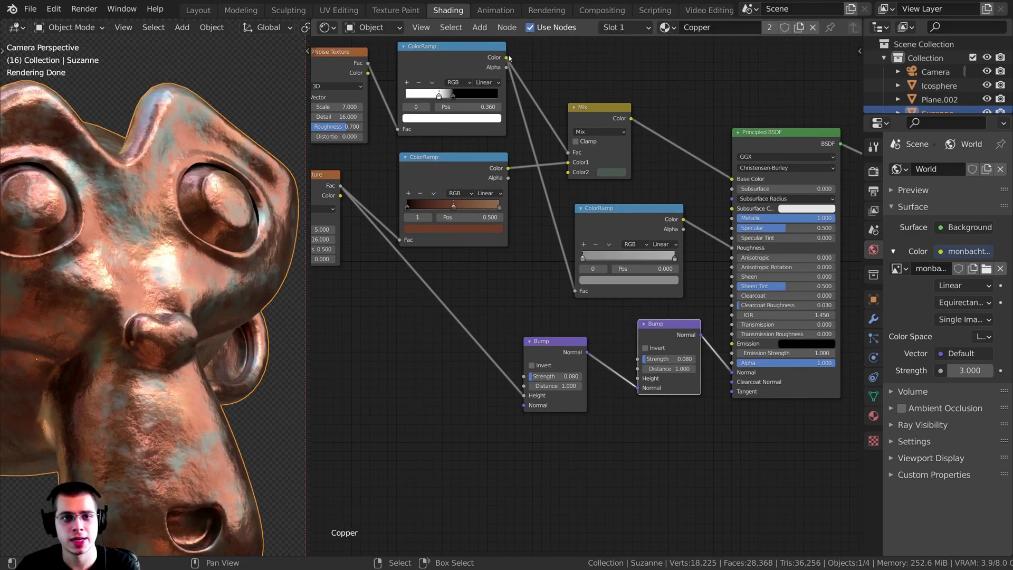
Connect the black-and-white ColorRamp's Color output to the second Bump node's Height input and inspect the monkey head.
left_click_drag(507, 58, 531, 29)
left_click_drag(605, 131, 638, 379)
scroll(126, 262, "up", 5)
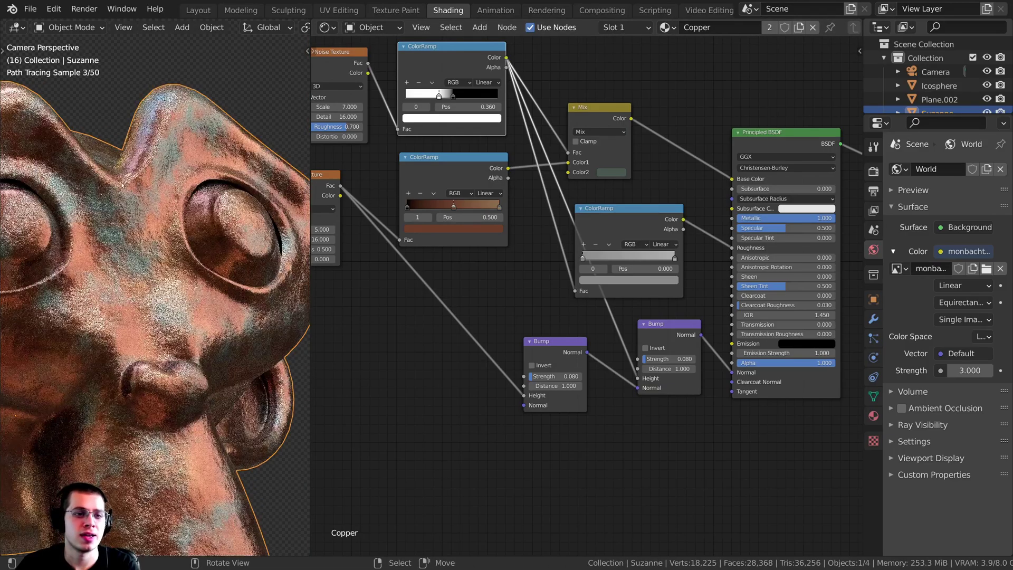
scroll(122, 244, "up", 1)
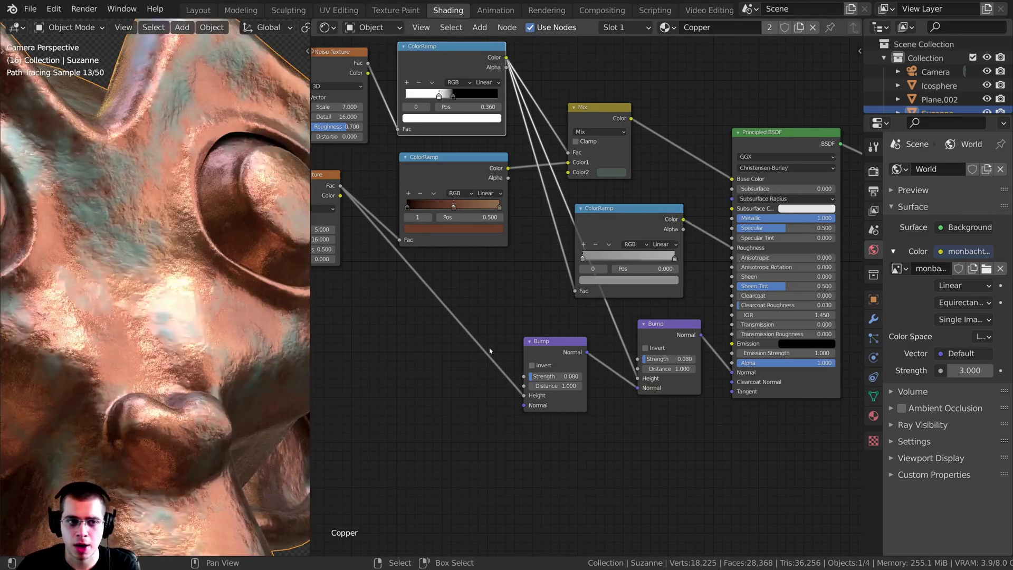
Enable Invert on the second Bump node and save the file.
scroll(648, 357, "up", 5)
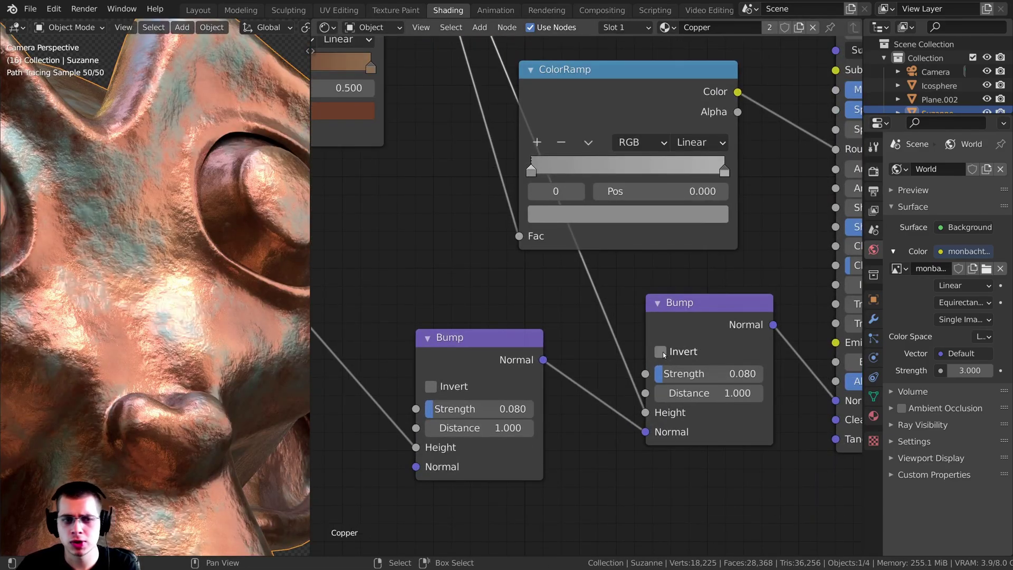
left_click(660, 352)
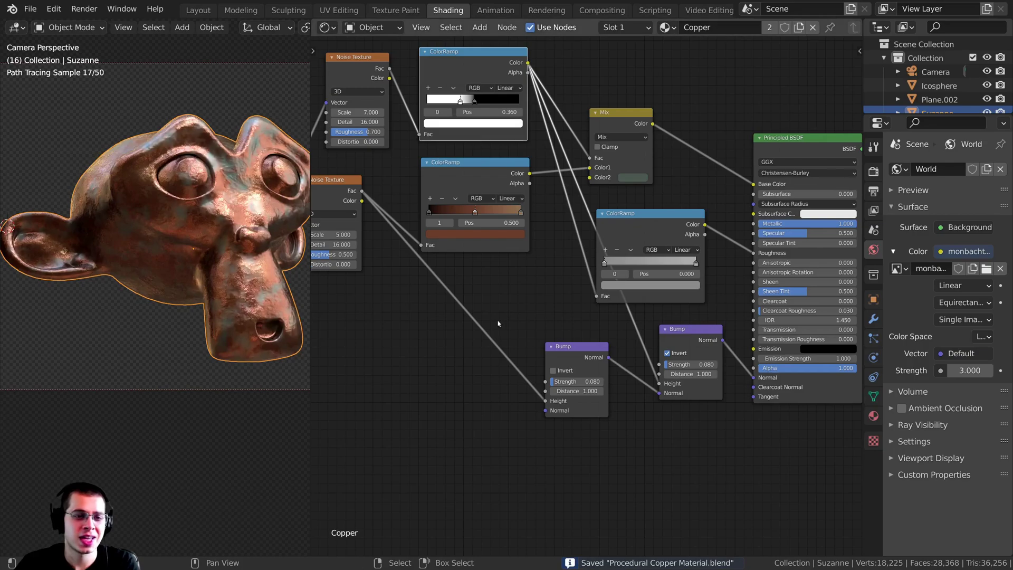
scroll(414, 287, "up", 1)
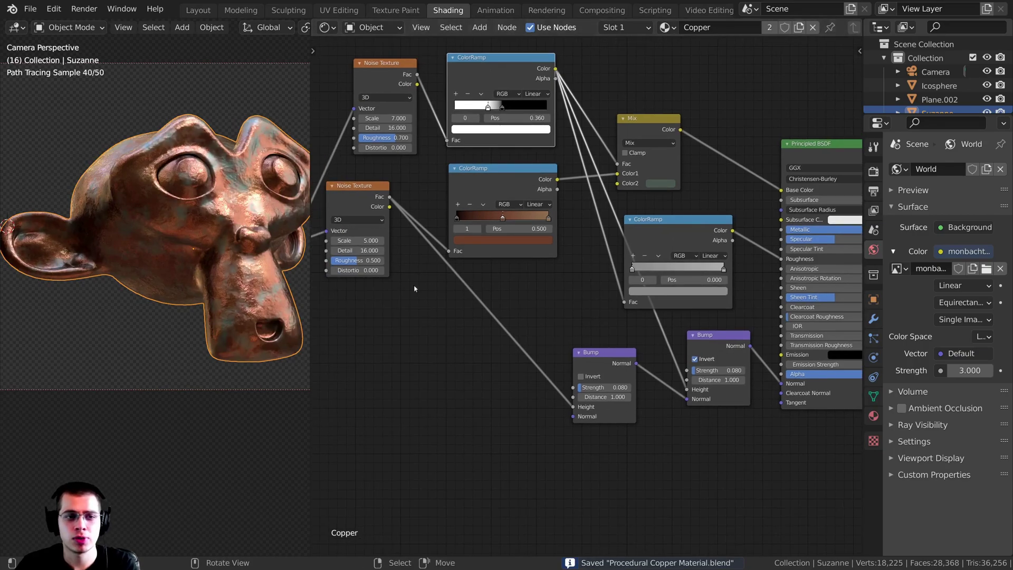
Add a Voronoi Texture node and place it in the free area below the Noise Texture with scale 5.
left_click_drag(594, 359, 591, 356)
scroll(514, 307, "down", 2)
middle_click_drag(514, 306, 617, 300)
left_click_drag(485, 210, 489, 239)
scroll(497, 199, "up", 2)
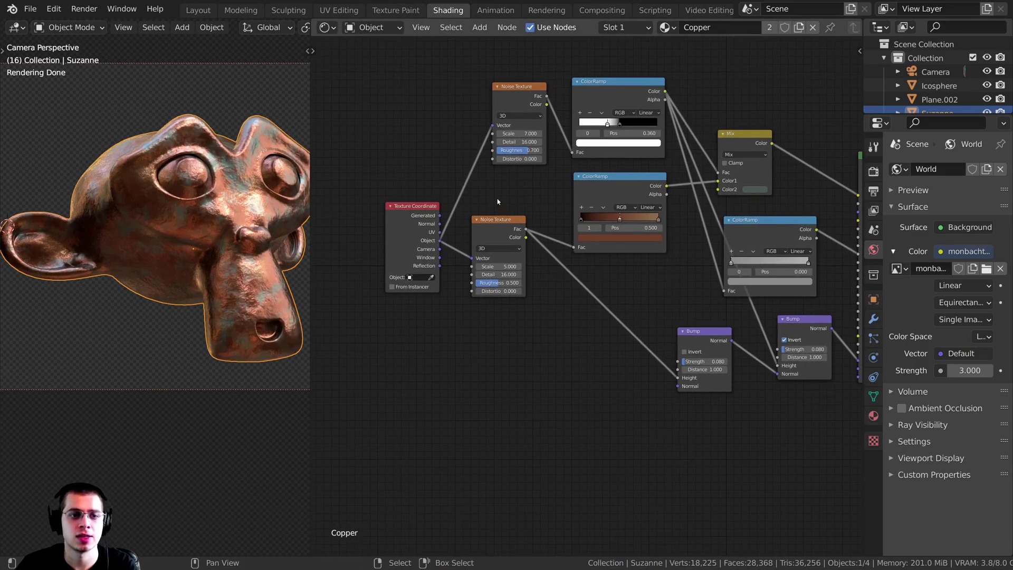
key("shift+a")
left_click(488, 178)
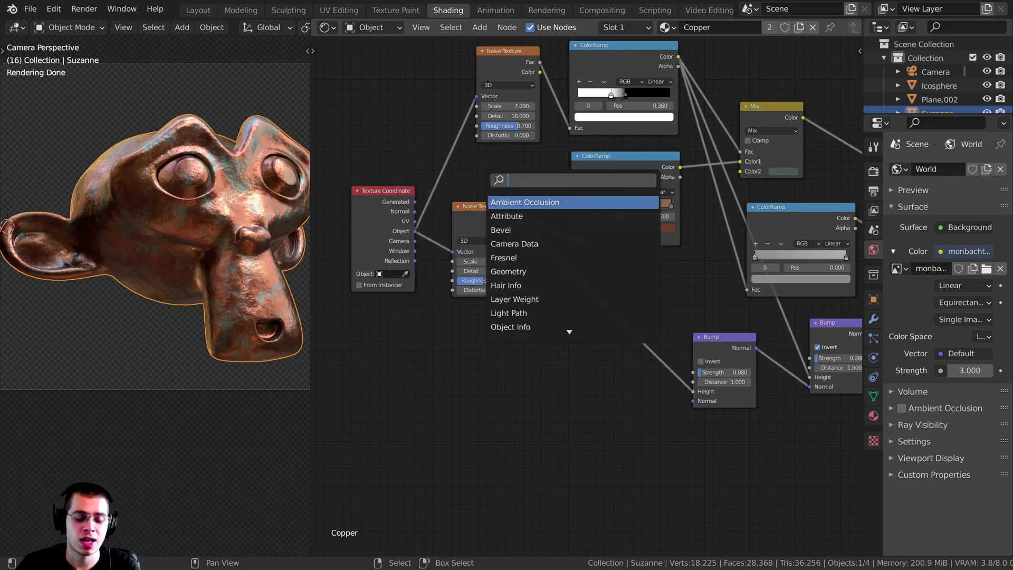
type("vor")
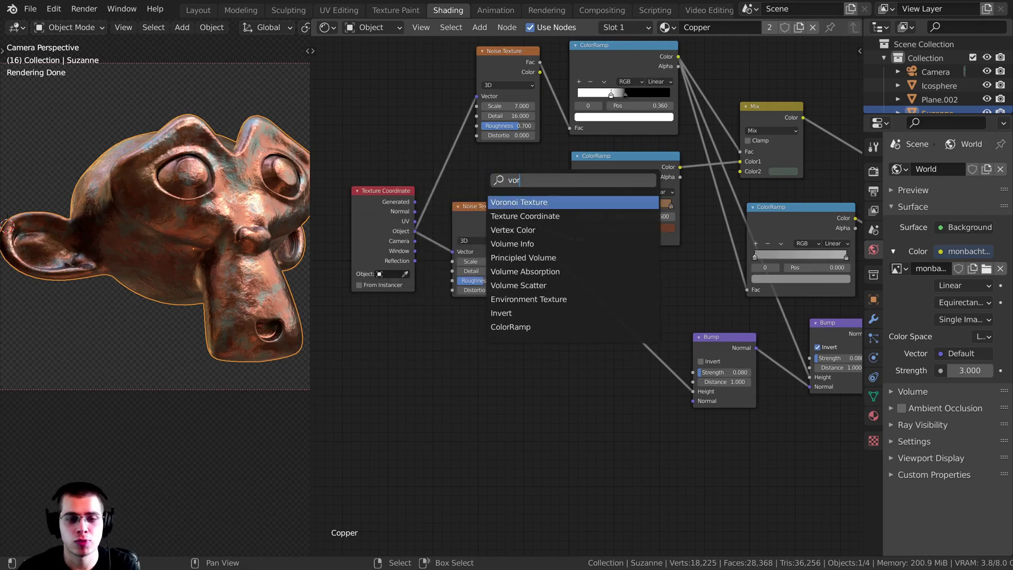
left_click(547, 201)
left_click(490, 317)
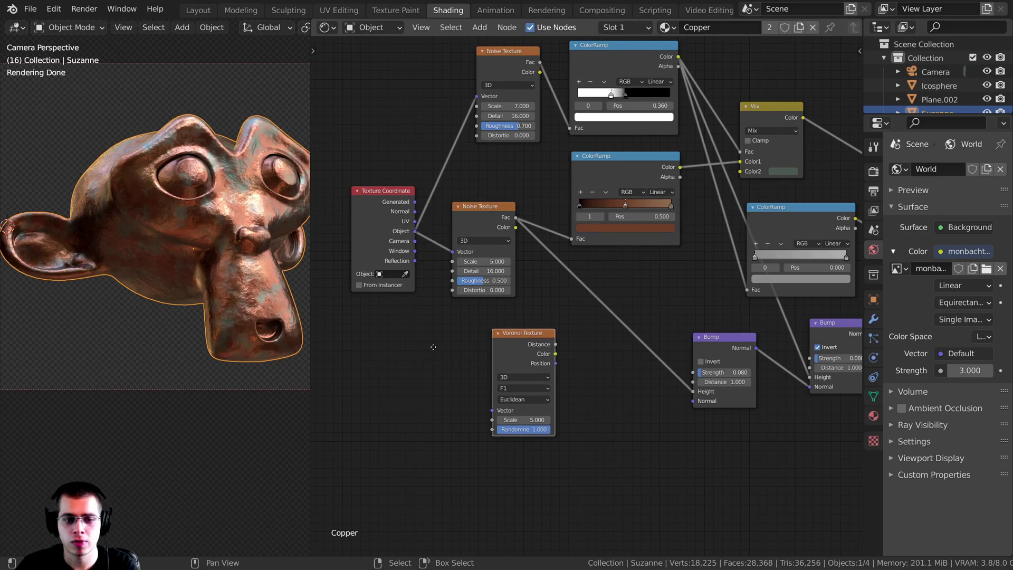
scroll(490, 320, "up", 1)
key("h")
key("g")
left_click(501, 317)
key("h")
middle_click_drag(502, 318, 519, 283)
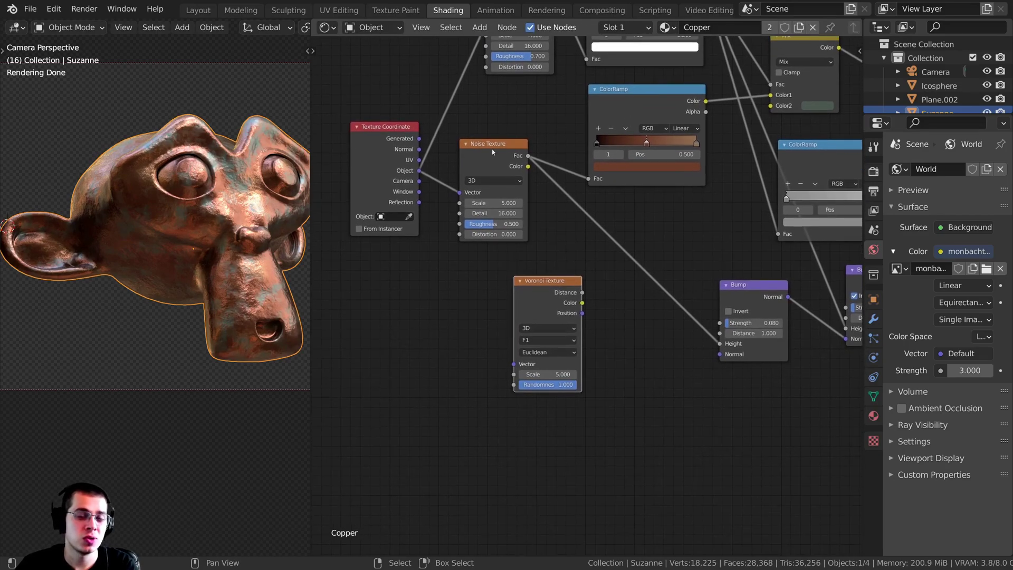
Duplicate the Noise Texture with scale 5 and place the copy just before the Voronoi Texture.
left_click(486, 153)
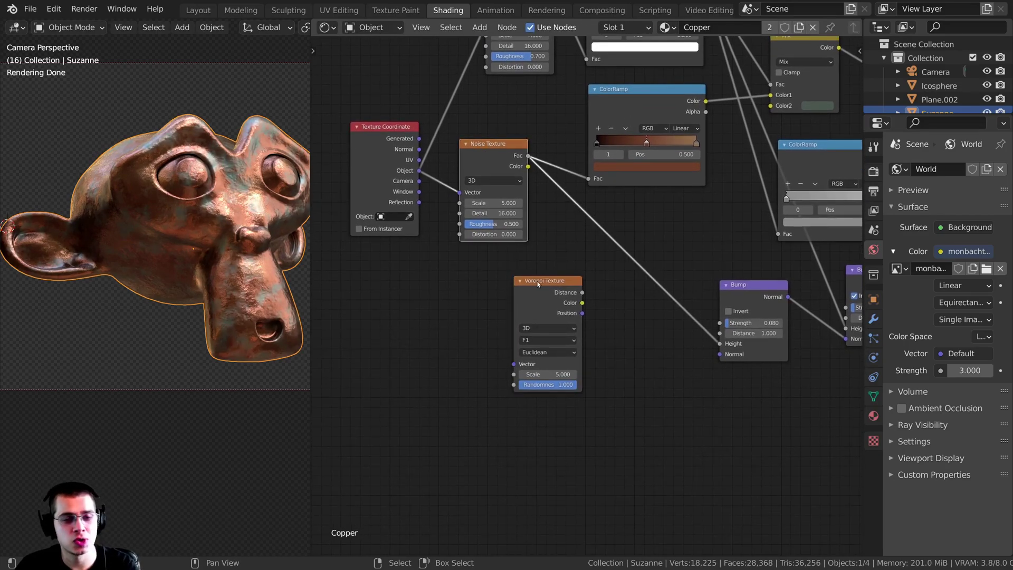
left_click_drag(537, 283, 540, 278)
left_click_drag(488, 159, 473, 158)
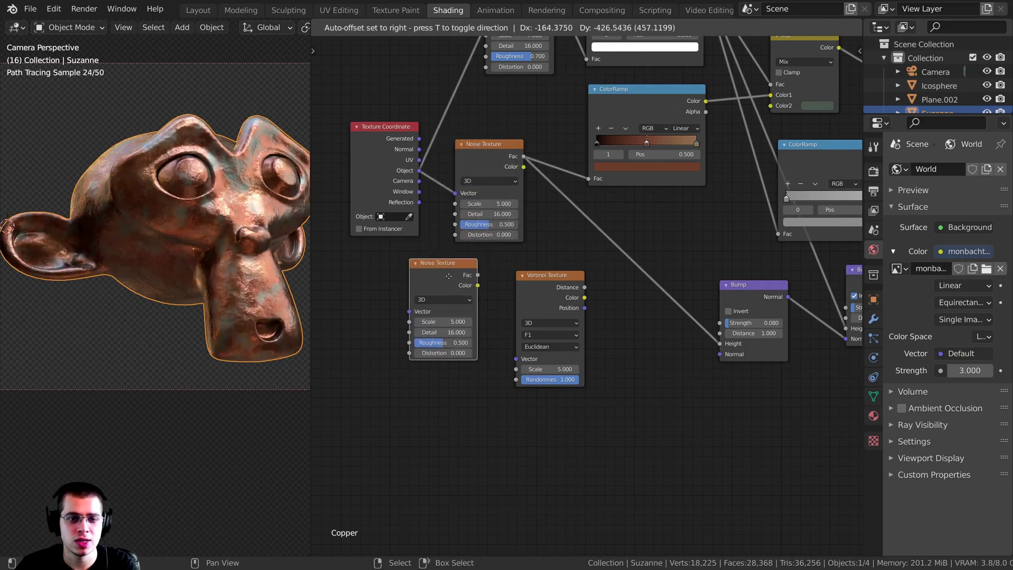
left_click(448, 276)
Connect the Texture Coordinate's Object output to the duplicated Noise Texture's Vector input.
left_click_drag(388, 130, 349, 133)
scroll(400, 192, "up", 2)
middle_click_drag(400, 192, 420, 159)
left_click_drag(395, 139, 457, 309)
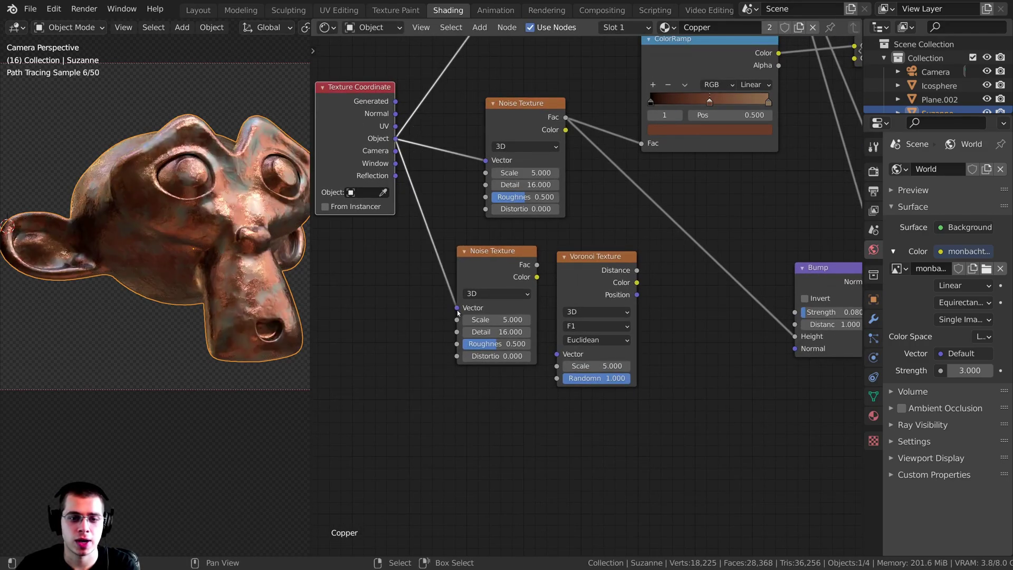
Connect the duplicated Noise Texture's Color output to the Voronoi Texture's Vector input.
left_click_drag(486, 278, 488, 253)
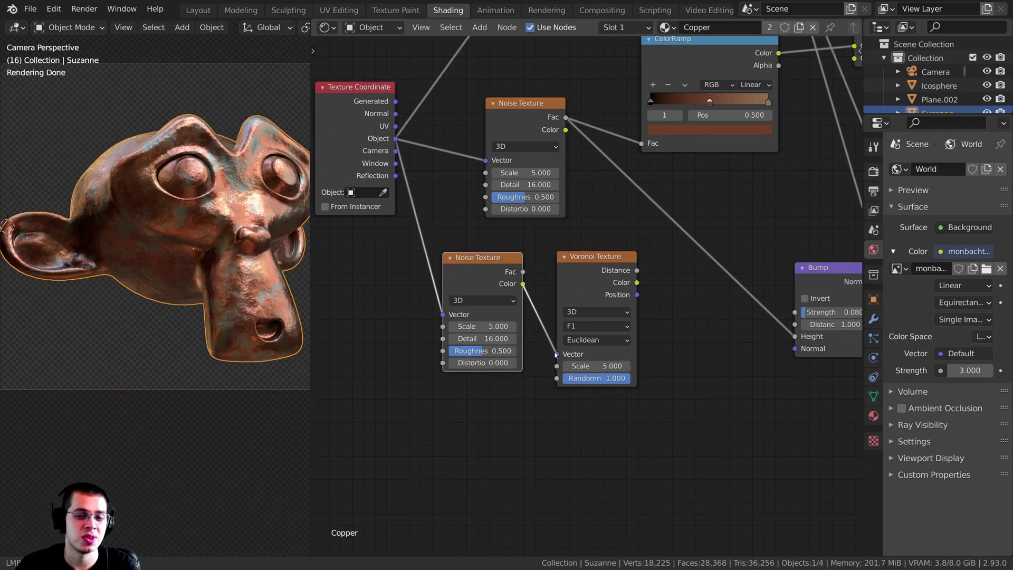
left_click_drag(558, 358, 558, 354)
scroll(582, 270, "up", 1)
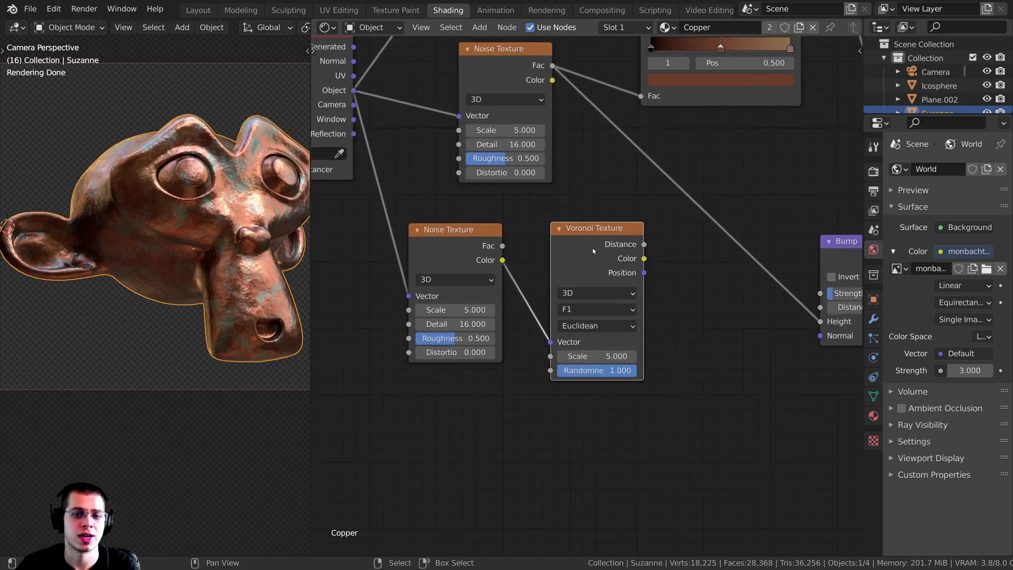
Preview the Voronoi Texture's Distance output on the monkey head and inspect the pattern up close.
left_click(599, 241, "ctrl+shift")
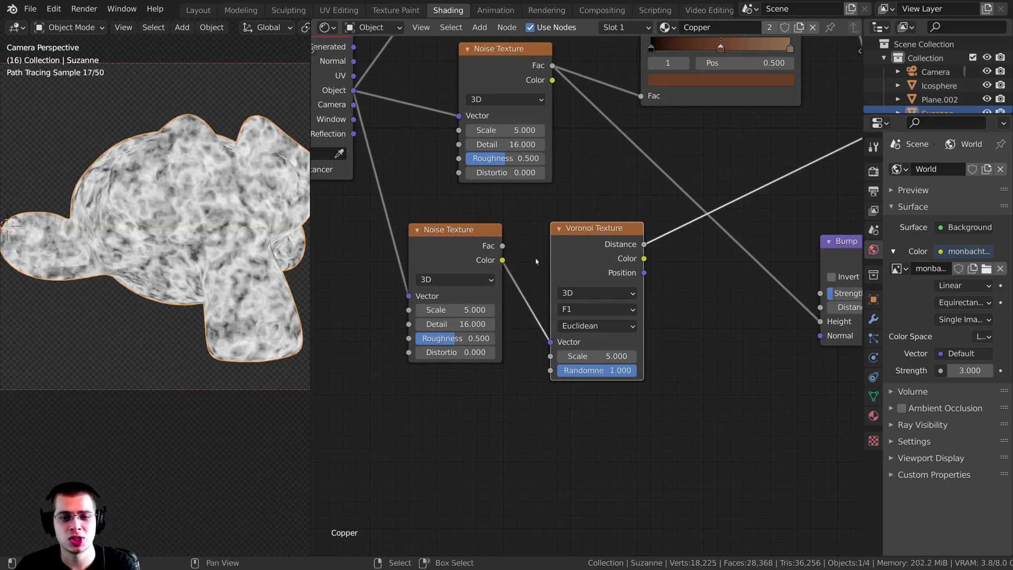
scroll(227, 232, "up", 3)
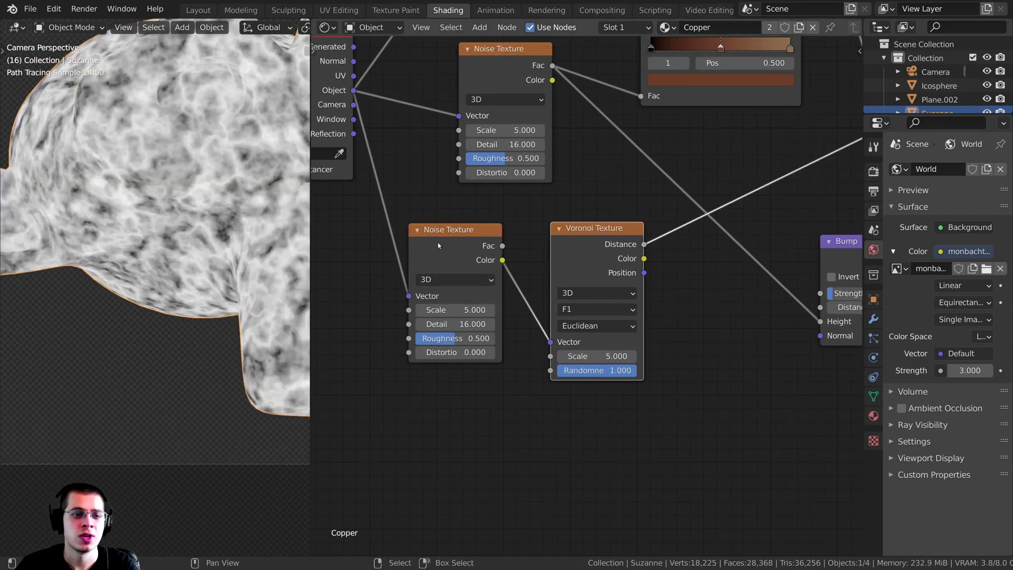
left_click_drag(439, 246, 437, 250)
middle_click_drag(232, 232, 157, 285, "shift")
scroll(546, 248, "down", 1)
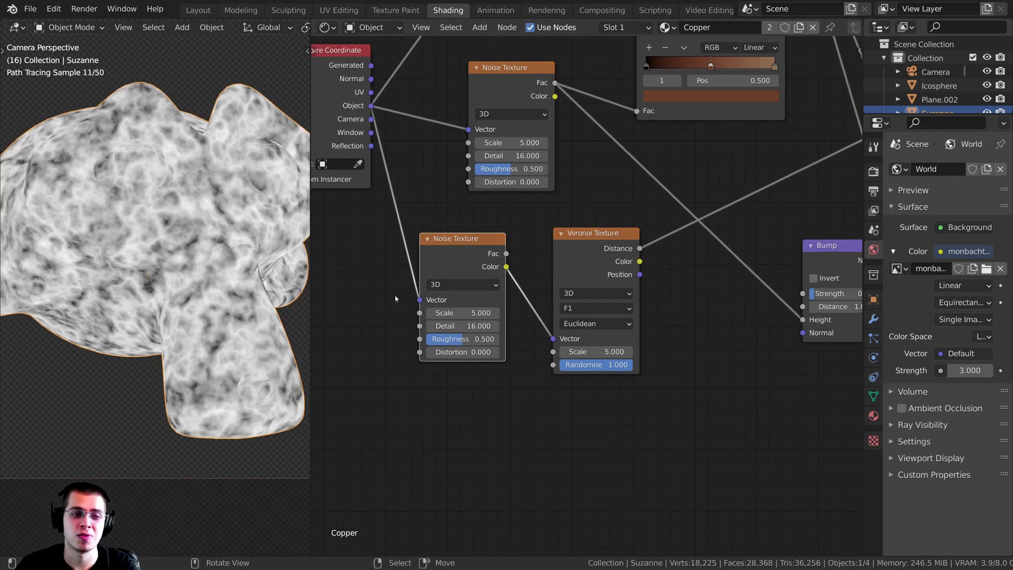
Switch the Voronoi Texture's feature output to Distance to Edge.
scroll(528, 254, "up", 4)
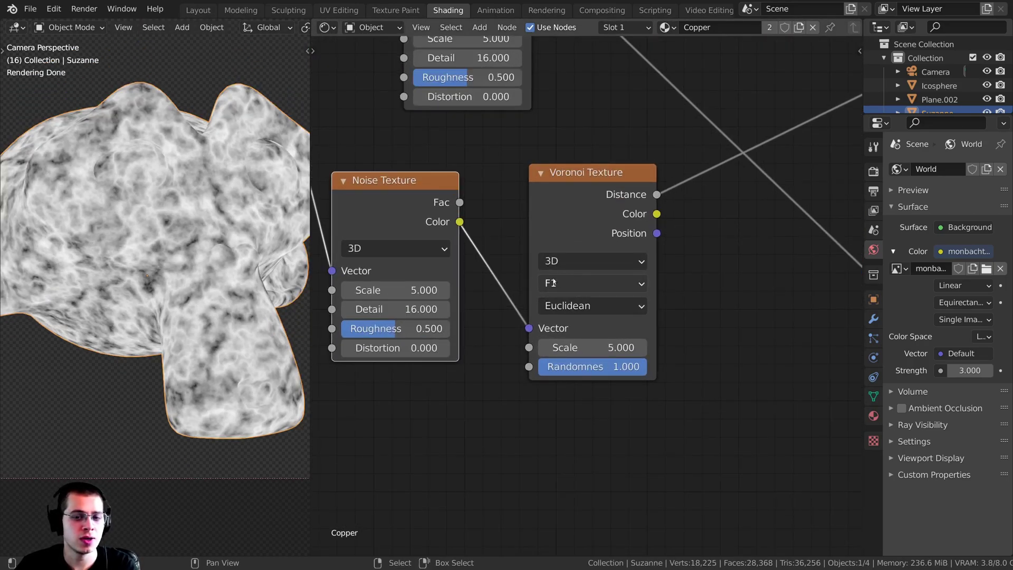
left_click(570, 284)
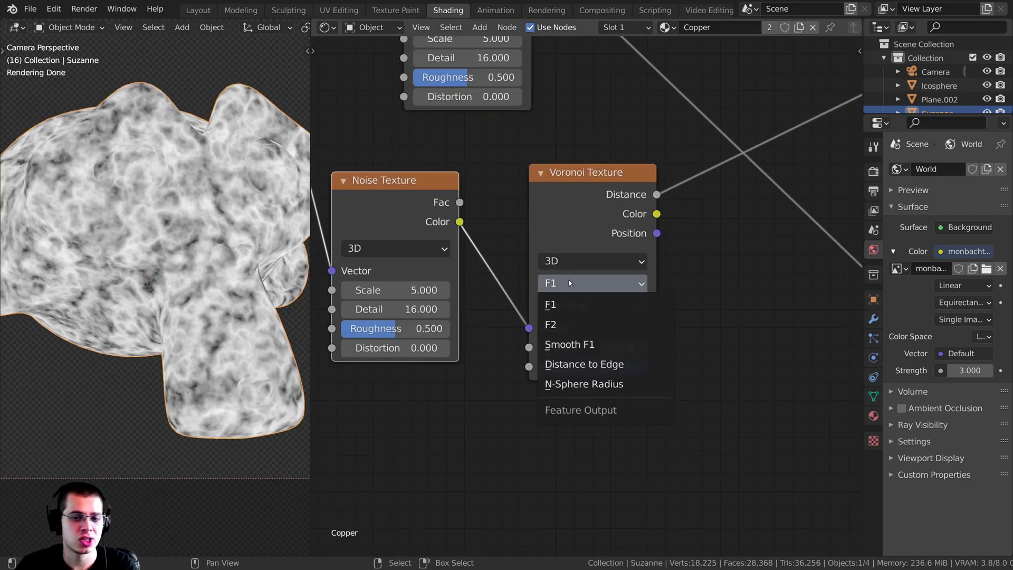
left_click(593, 366)
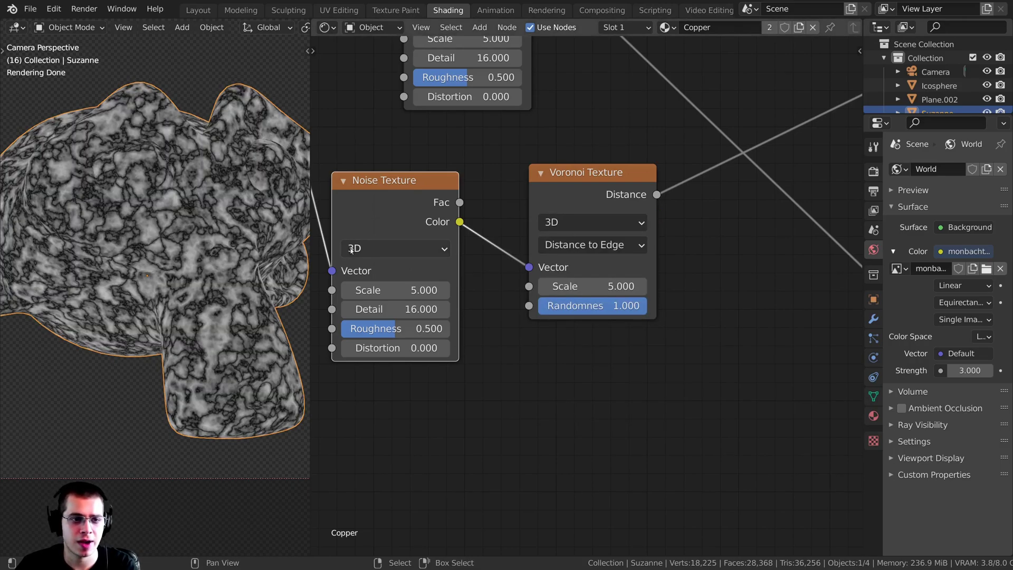
Set the Roughness of the Noise Texture feeding the Voronoi Texture to 0.6.
middle_click_drag(359, 251, 488, 266)
scroll(491, 356, "up", 1)
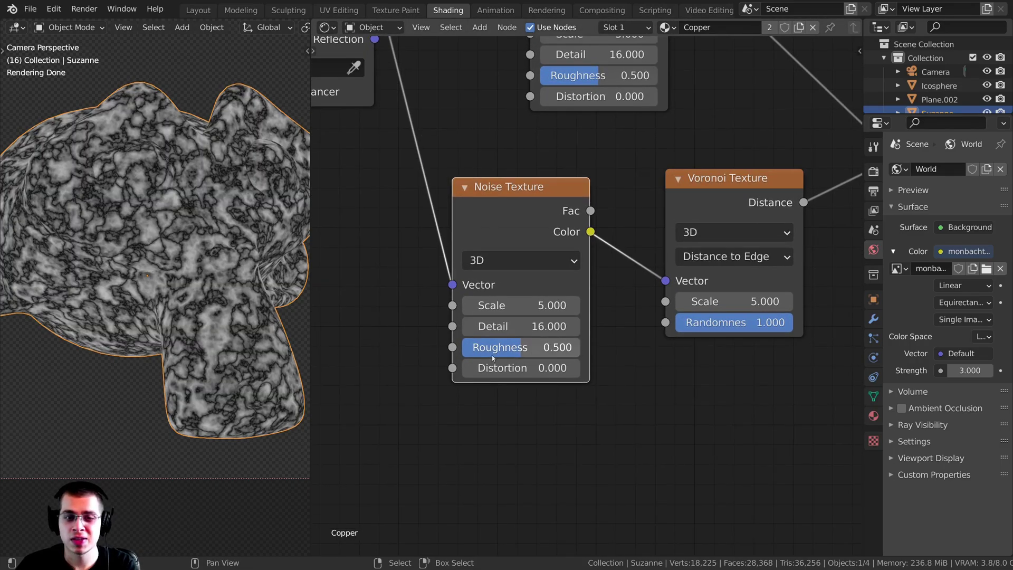
left_click(561, 345)
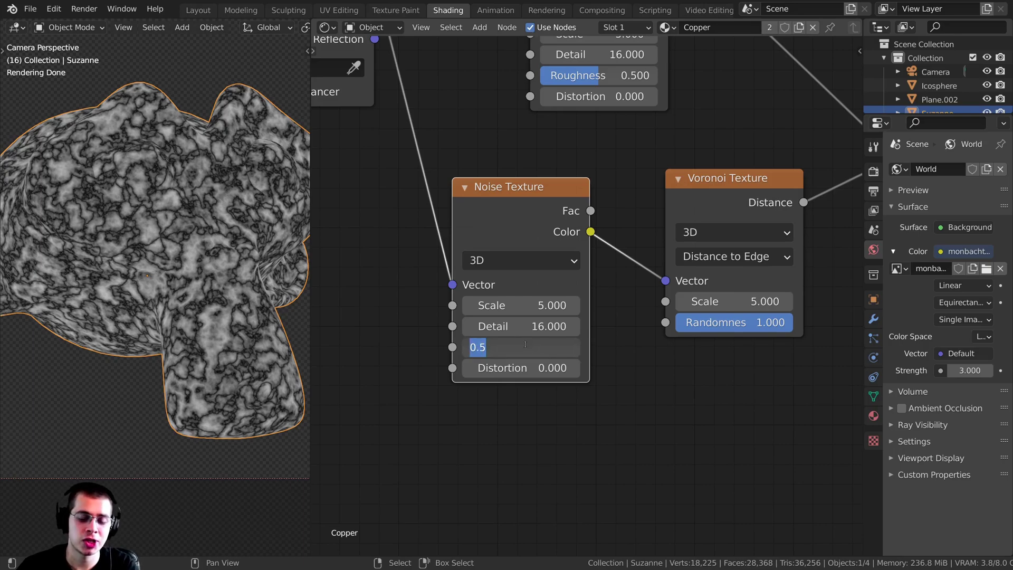
type(".6")
key("Return")
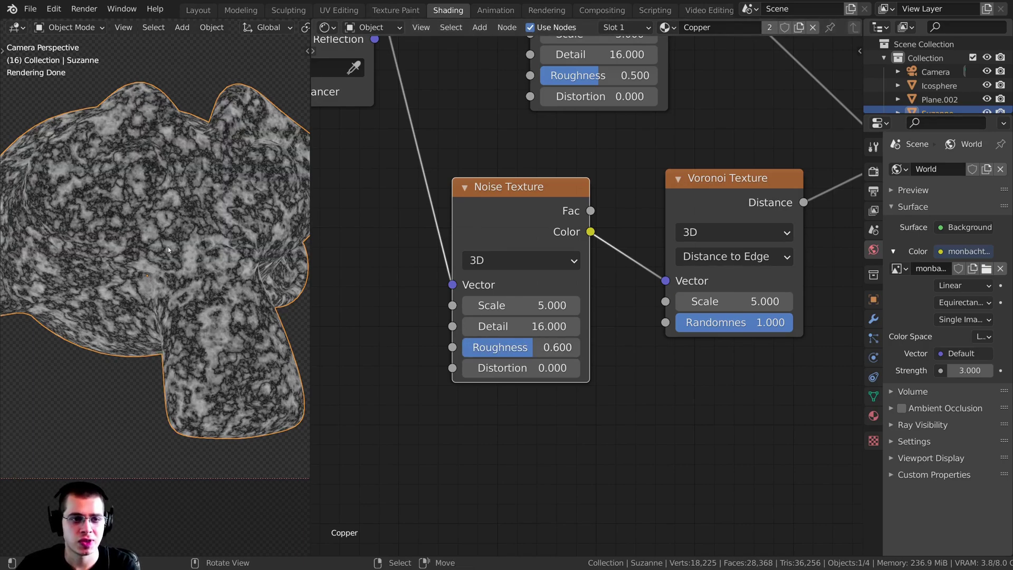
scroll(691, 256, "down", 2)
Duplicate the non-inverted Bump node with 0.080 strength and place the copy beside the Voronoi Texture.
scroll(691, 255, "down", 2)
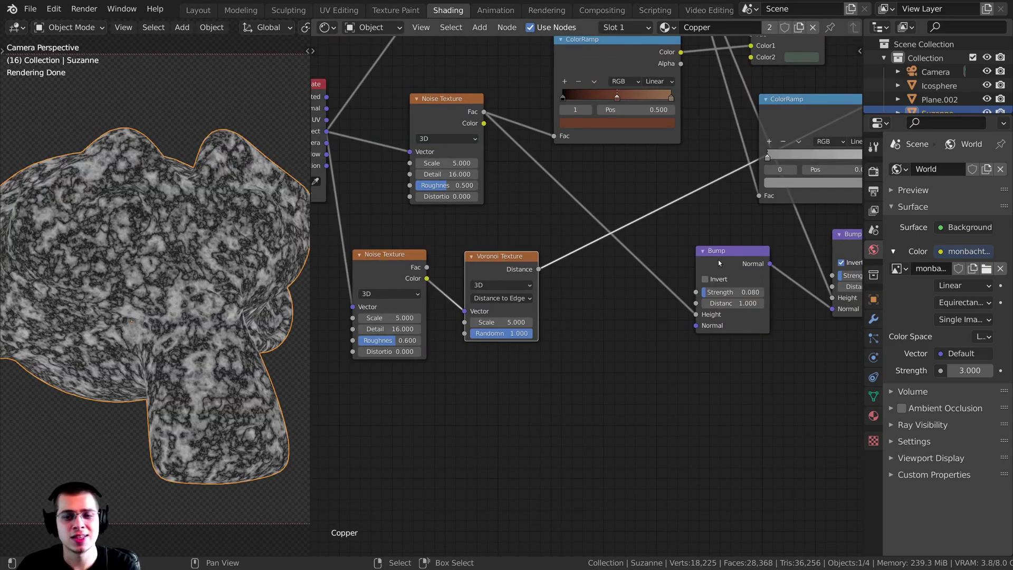
left_click_drag(719, 263, 740, 246)
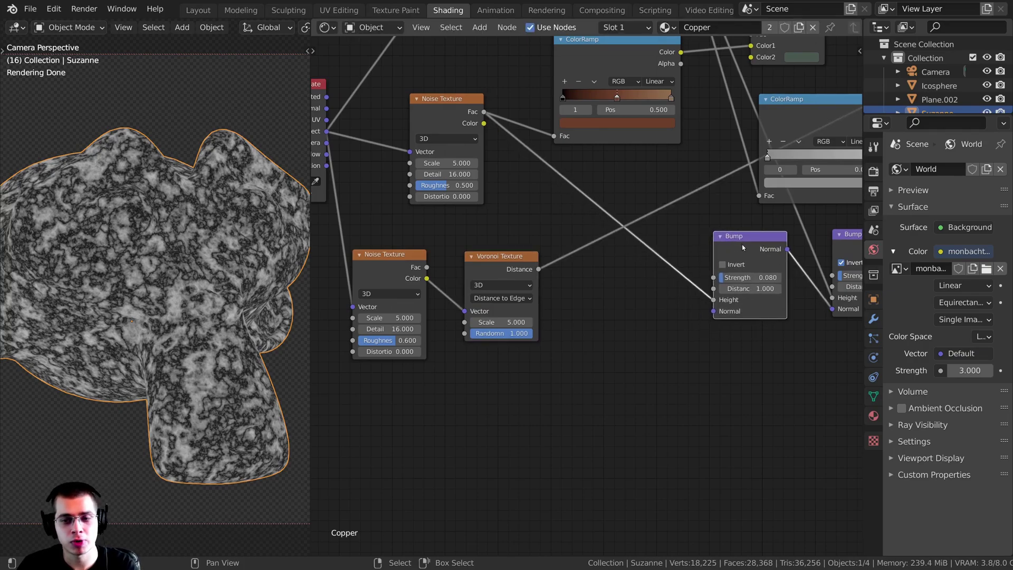
key("shift+d")
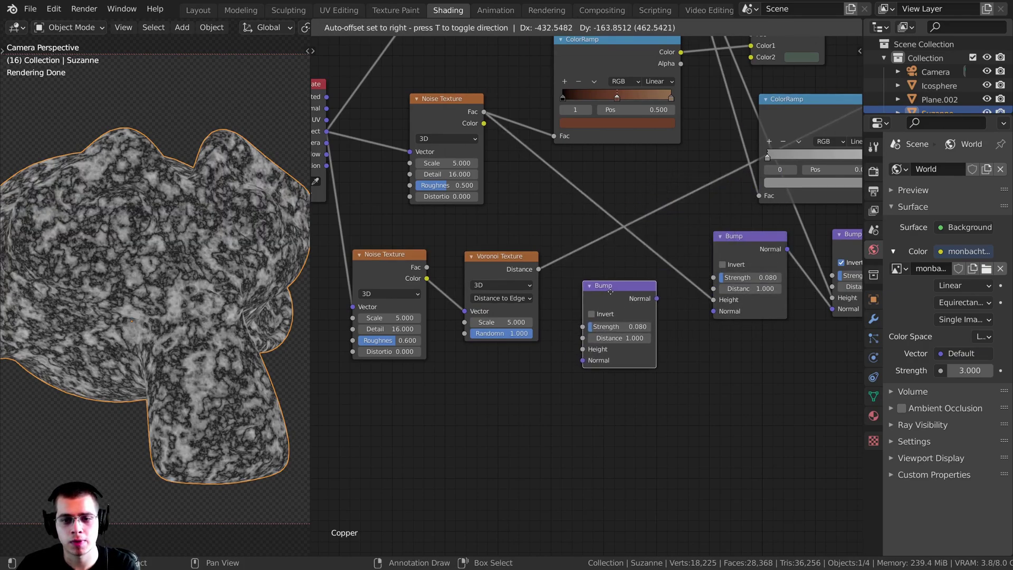
left_click(610, 291)
Connect the duplicated Bump's Normal output to the Normal input of the Bump it was copied from.
scroll(612, 292, "up", 2)
left_click_drag(674, 298, 654, 206)
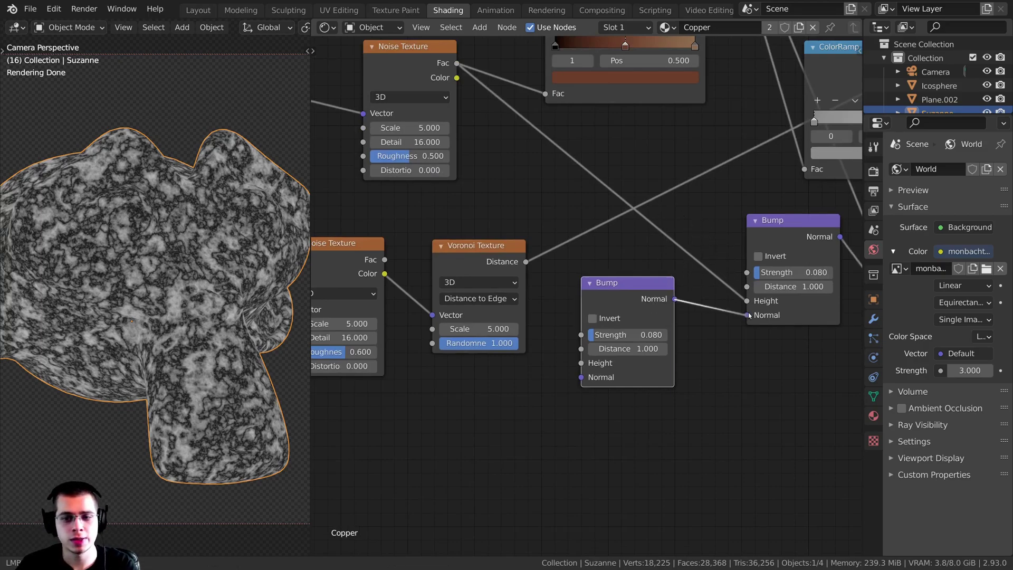
left_click_drag(749, 315, 749, 315)
middle_click_drag(628, 308, 440, 313)
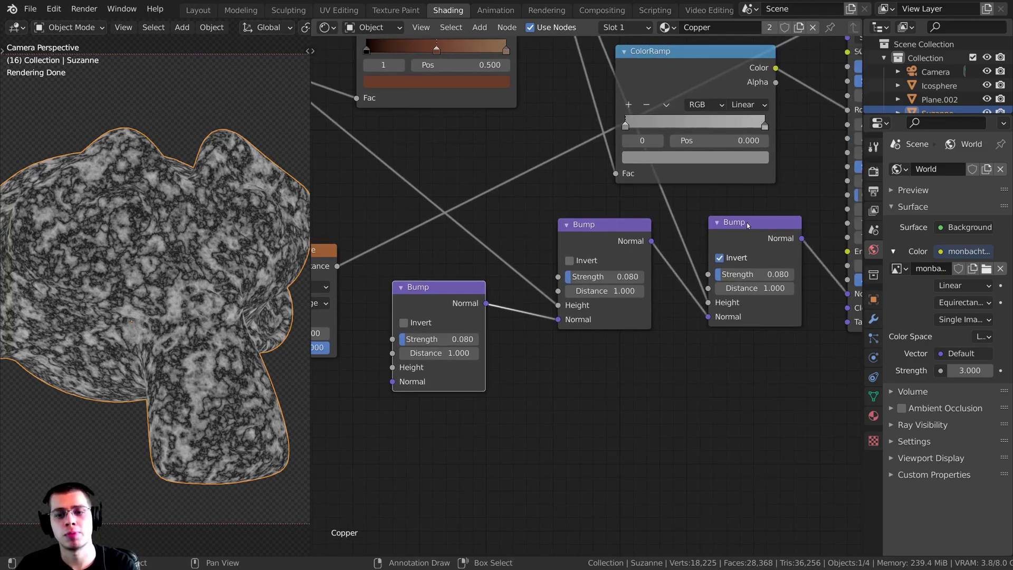
Connect the Voronoi Texture's Distance output to the duplicated Bump's Height input, tidying the positions of both nodes.
middle_click_drag(473, 260, 656, 243)
left_click_drag(481, 237, 467, 238)
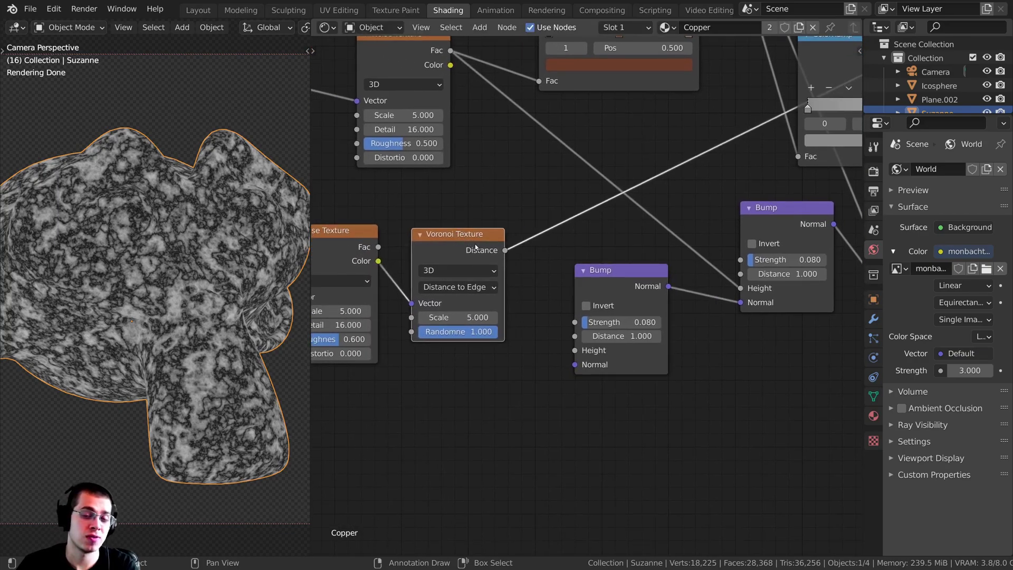
left_click_drag(621, 284, 626, 276)
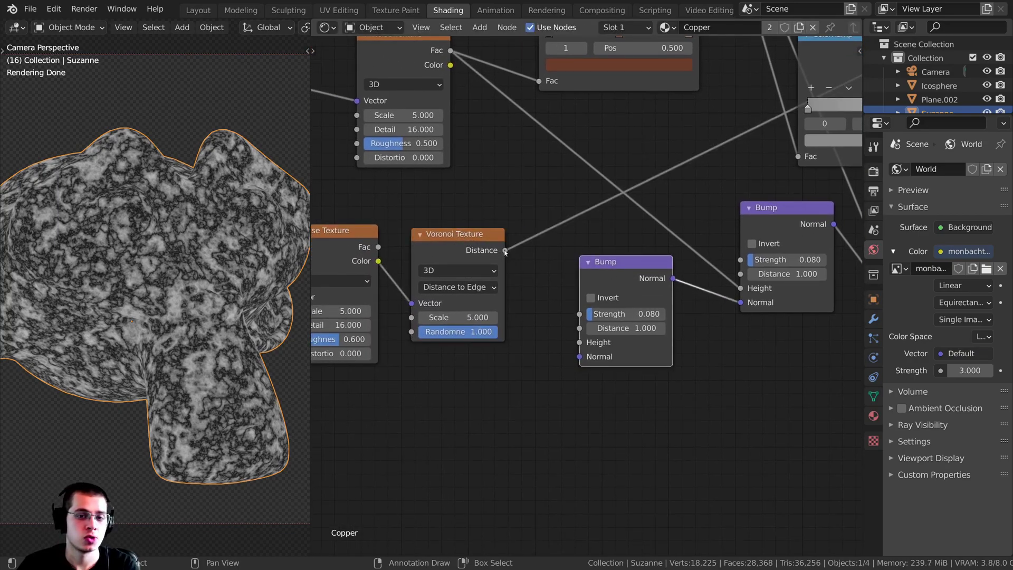
left_click_drag(505, 251, 511, 189)
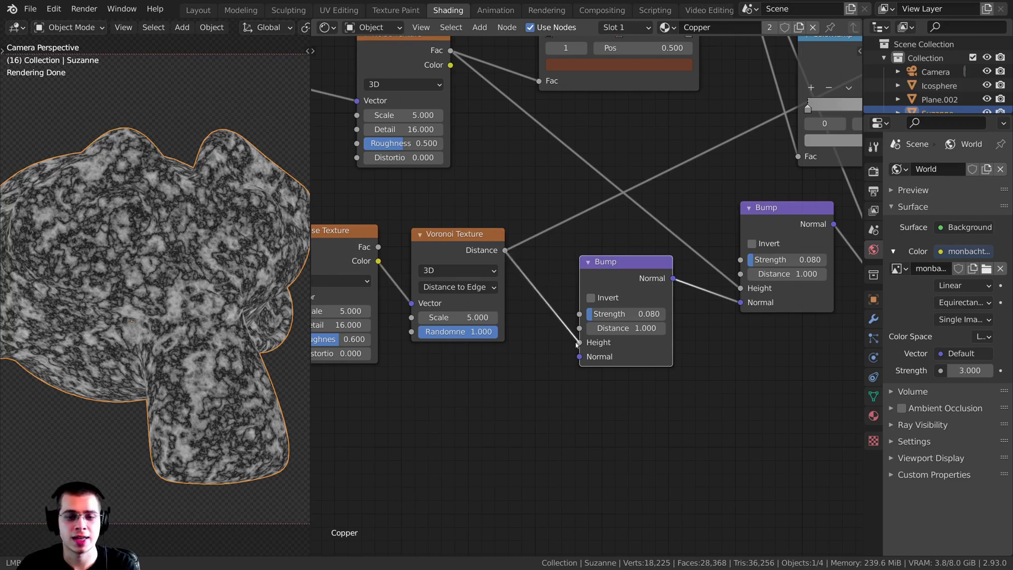
left_click_drag(577, 344, 579, 342)
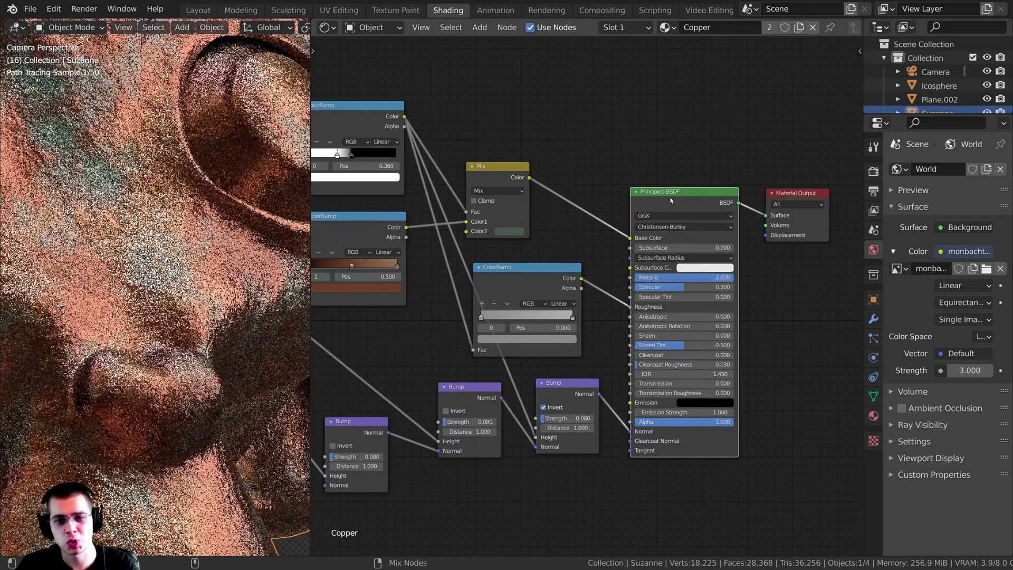
Frame the sphere and monkey head in the rendered view and widen the 3D viewport to fit both objects.
scroll(250, 275, "down", 13)
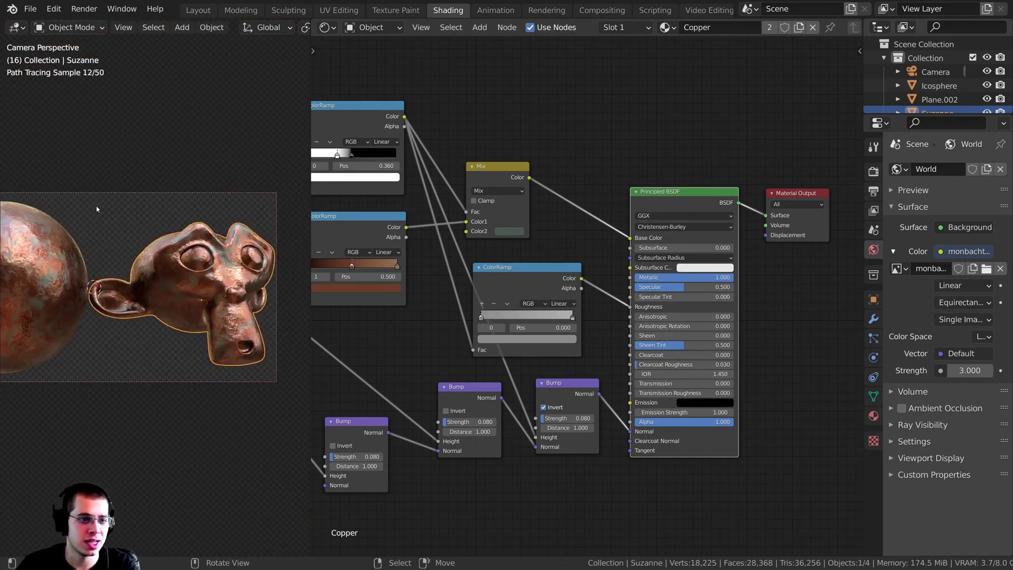
middle_click_drag(97, 210, 144, 210, "shift")
left_click_drag(311, 292, 432, 292)
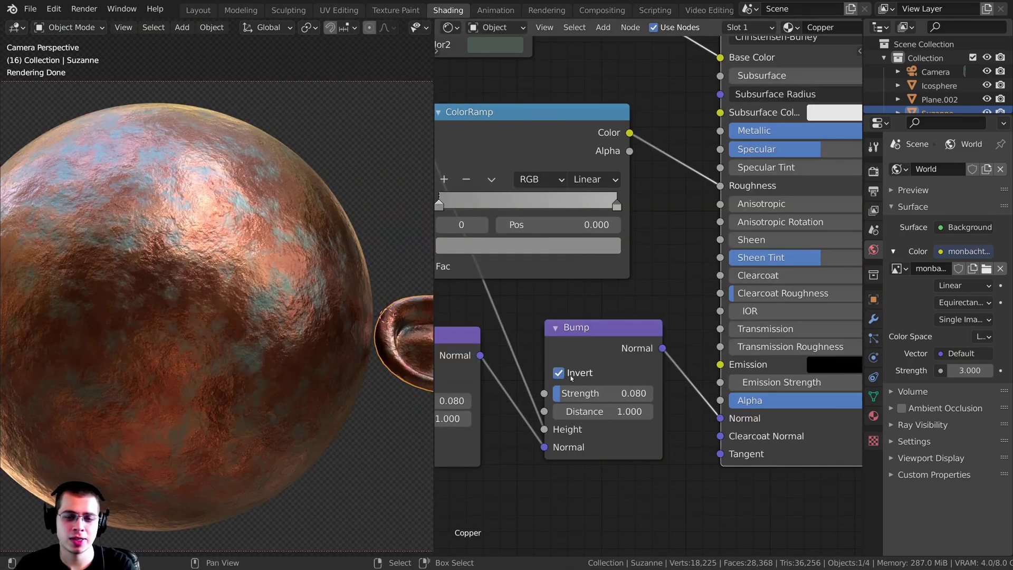
Turn off Invert on the Bump node feeding the Principled BSDF and inspect the sphere's surface up close.
left_click_drag(589, 349, 596, 346)
left_click(565, 369)
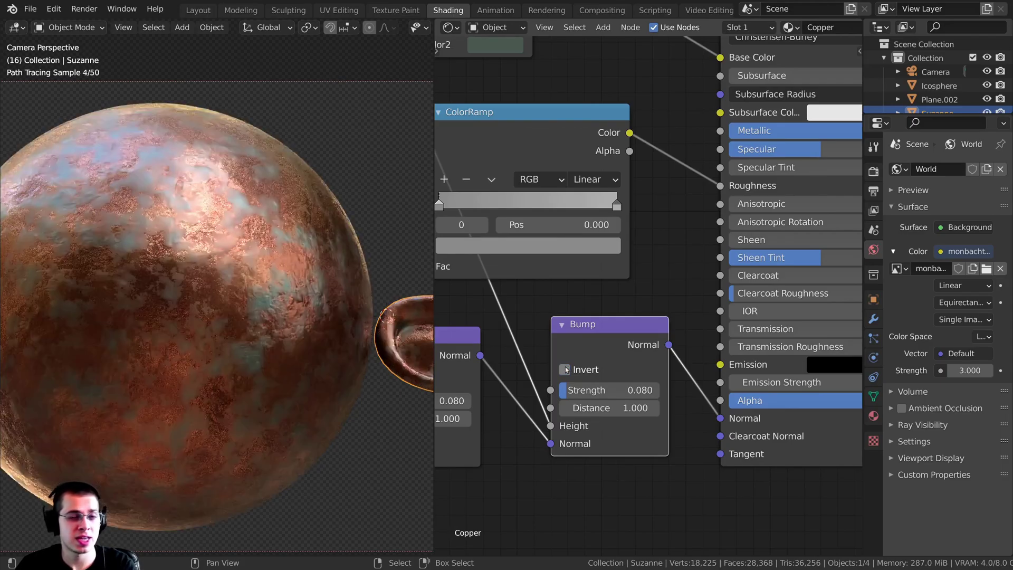
scroll(297, 354, "up", 3)
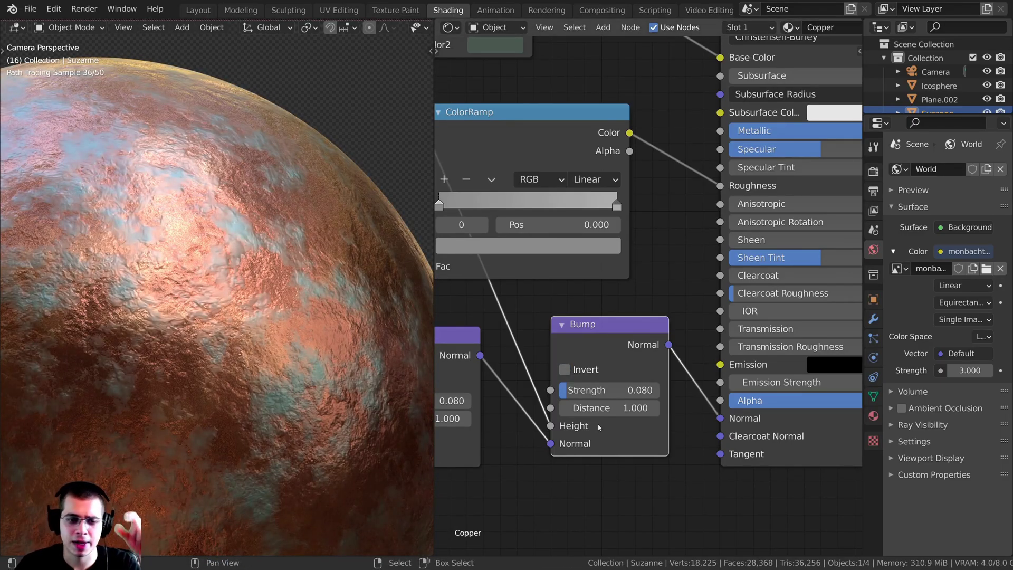
left_click_drag(586, 342, 592, 340)
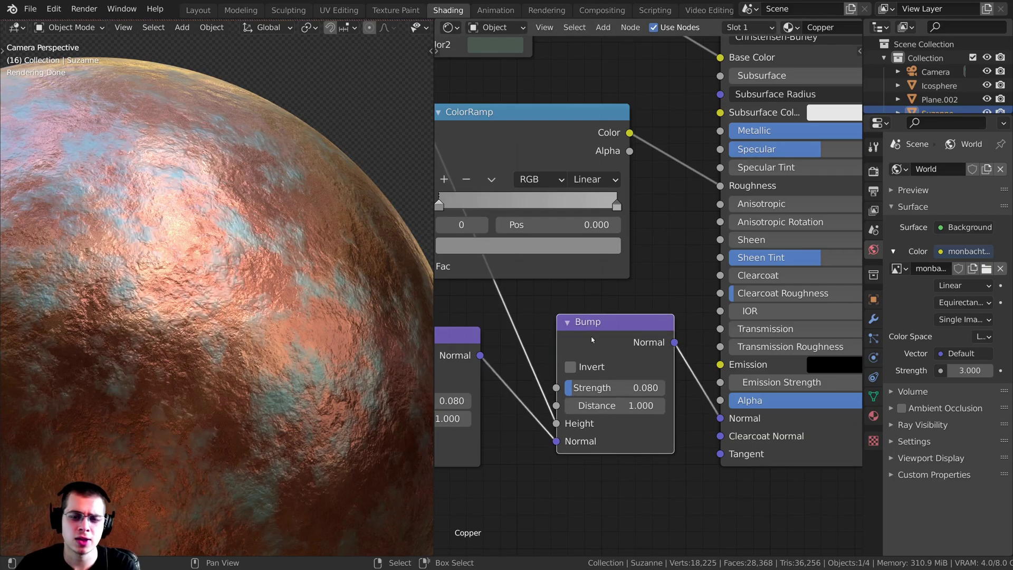
left_click(570, 367)
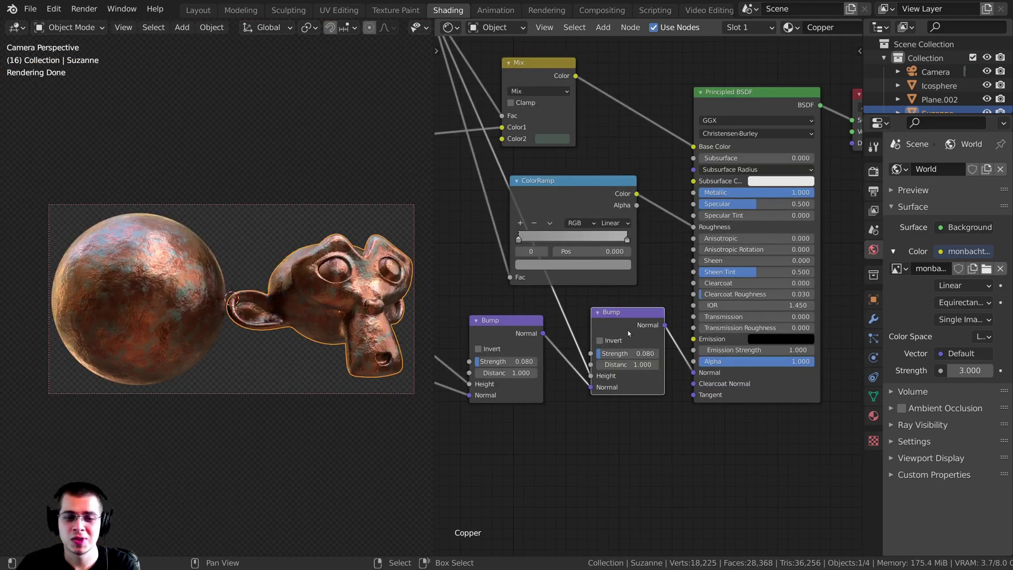
Toggle the final Bump node's Invert option on and back off to compare the relief on both objects.
scroll(633, 349, "up", 2)
scroll(632, 349, "up", 4)
left_click(563, 384)
left_click(563, 384)
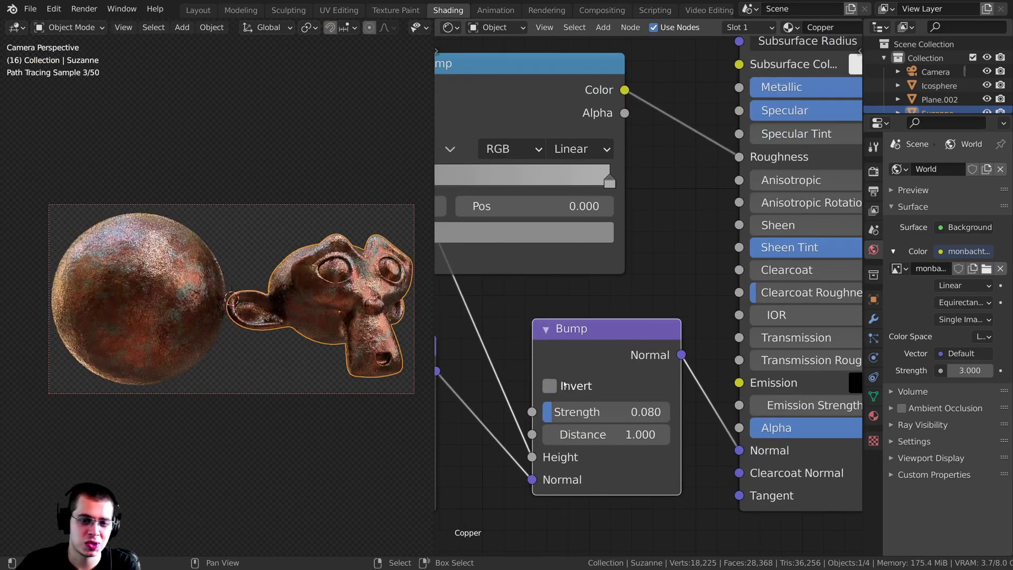